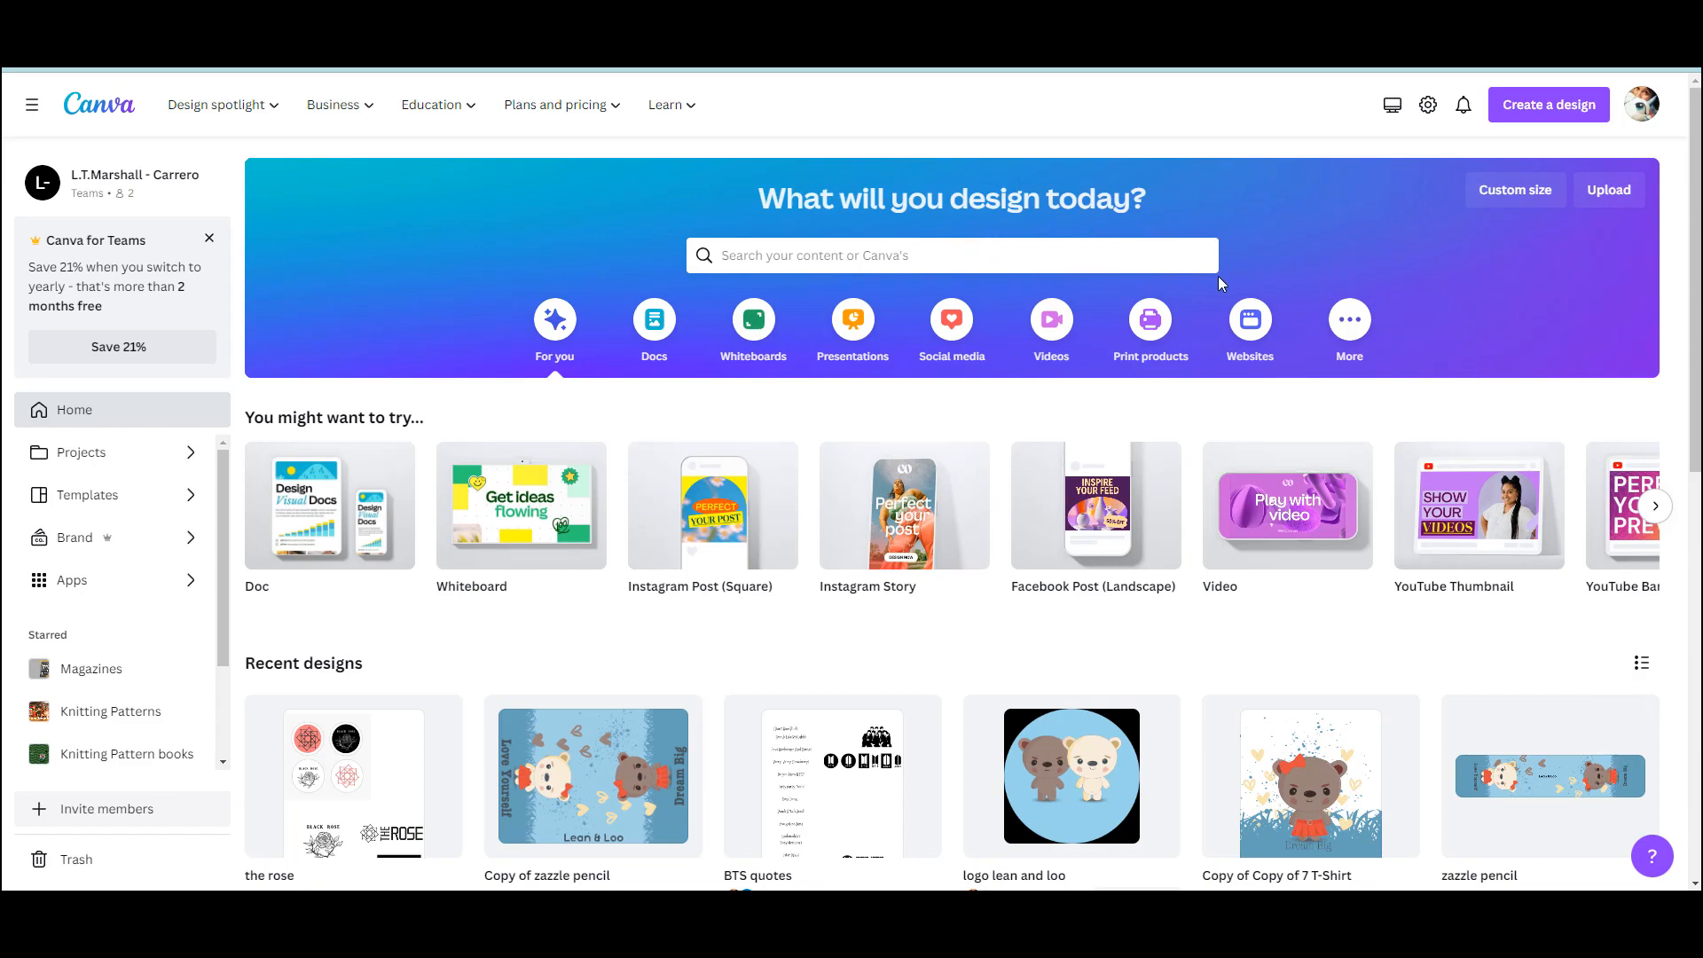
Create a new blank Instagram Post (Square) design
click(1548, 104)
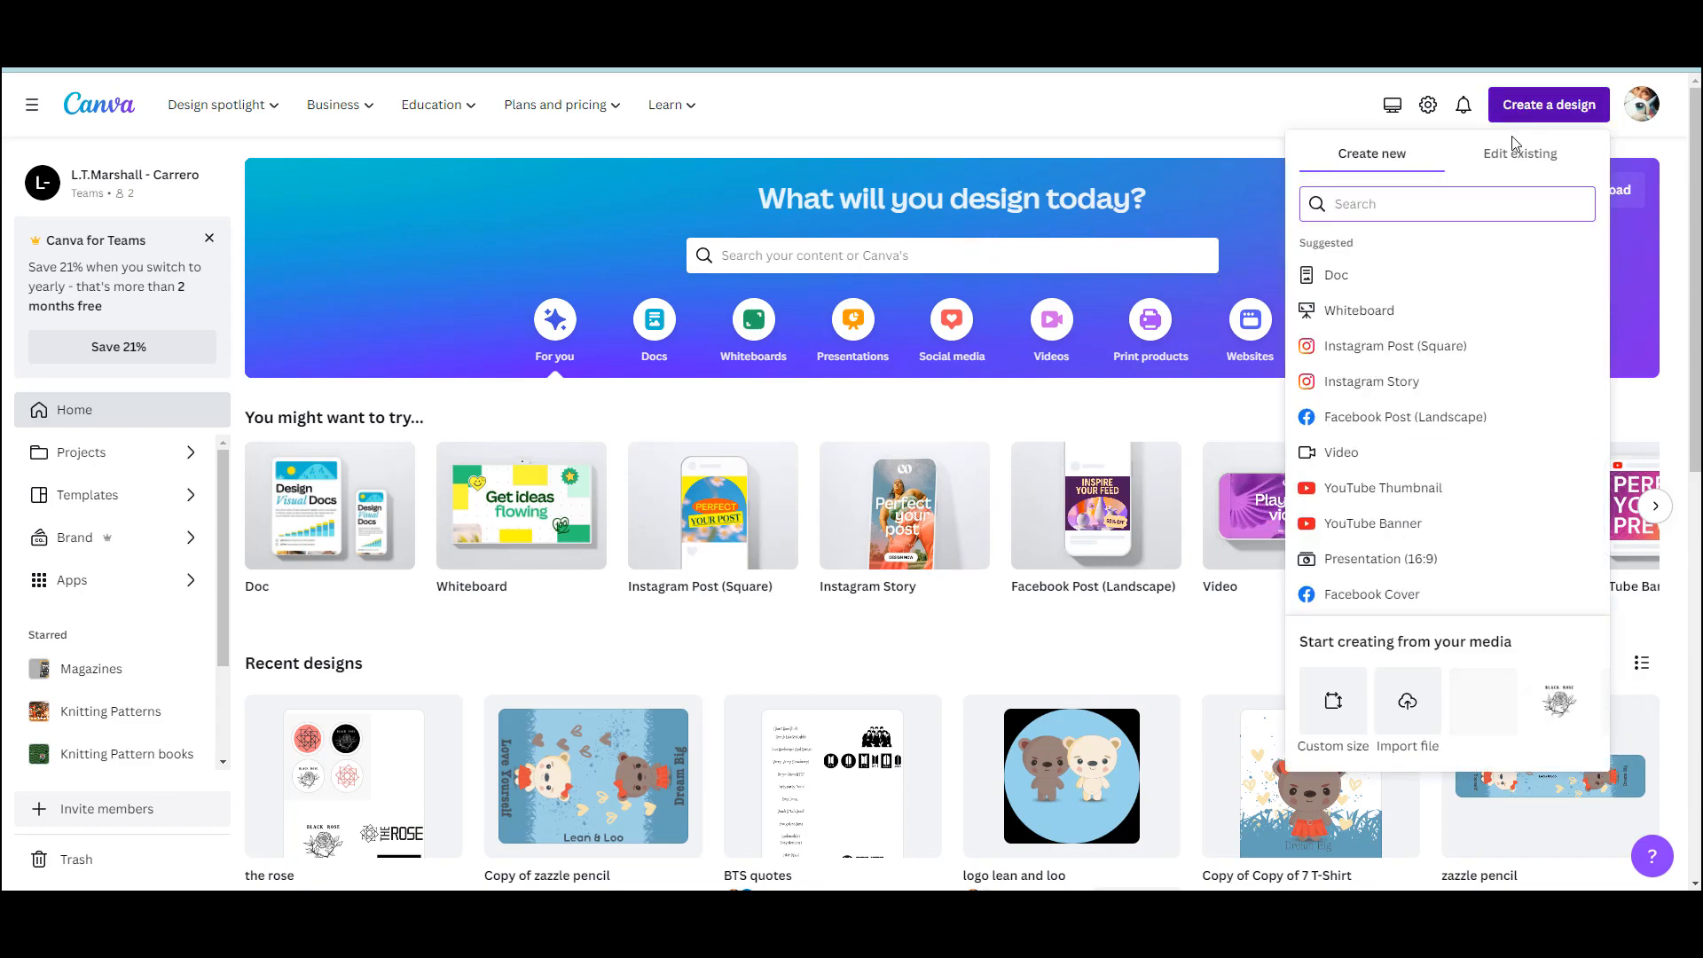
click(1395, 358)
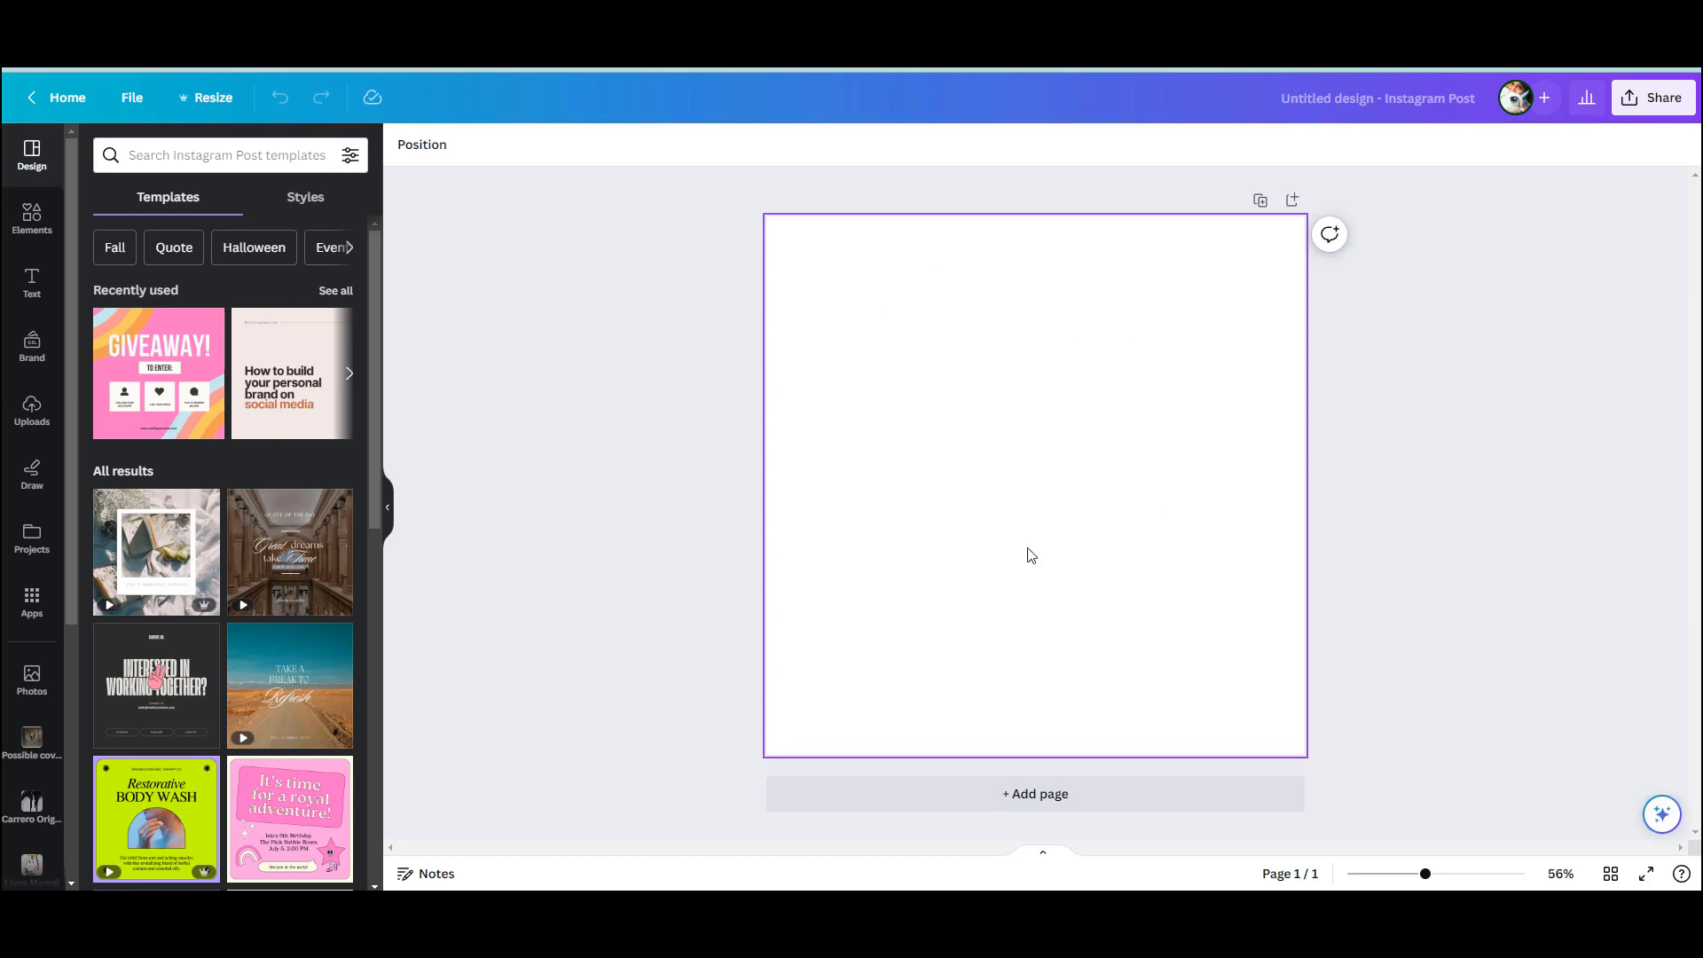
Upload the black "A strong woman" quote image from the Desktop and place it in the upper-right part of the page
click(28, 429)
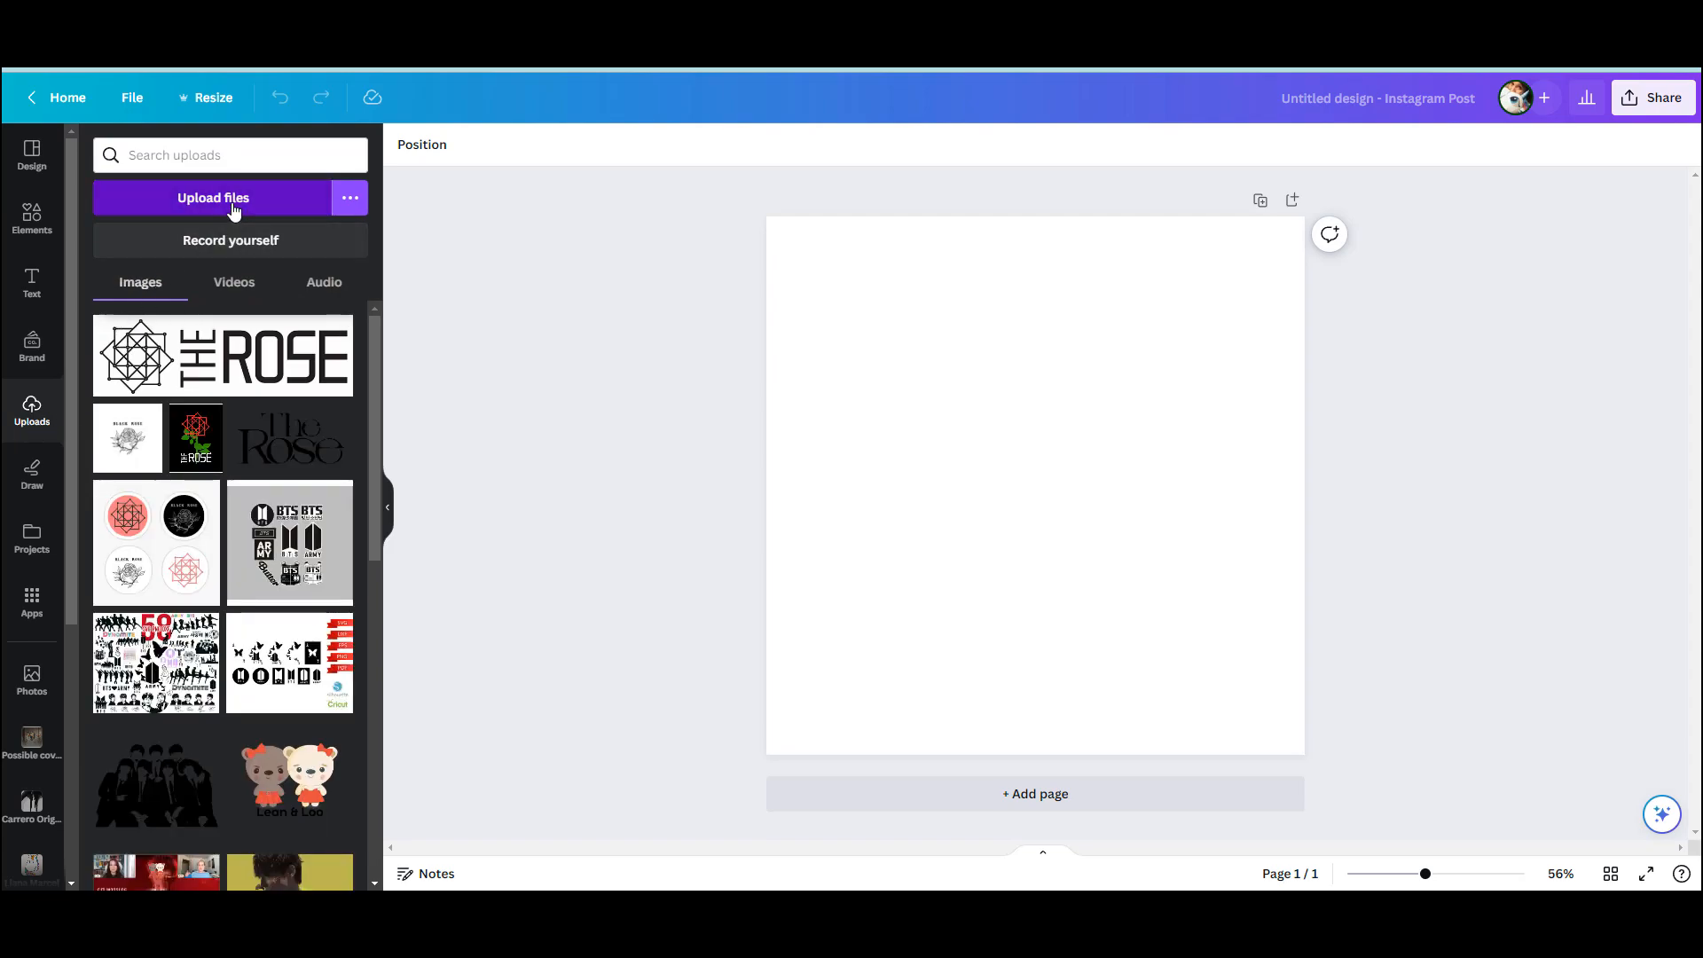
click(233, 200)
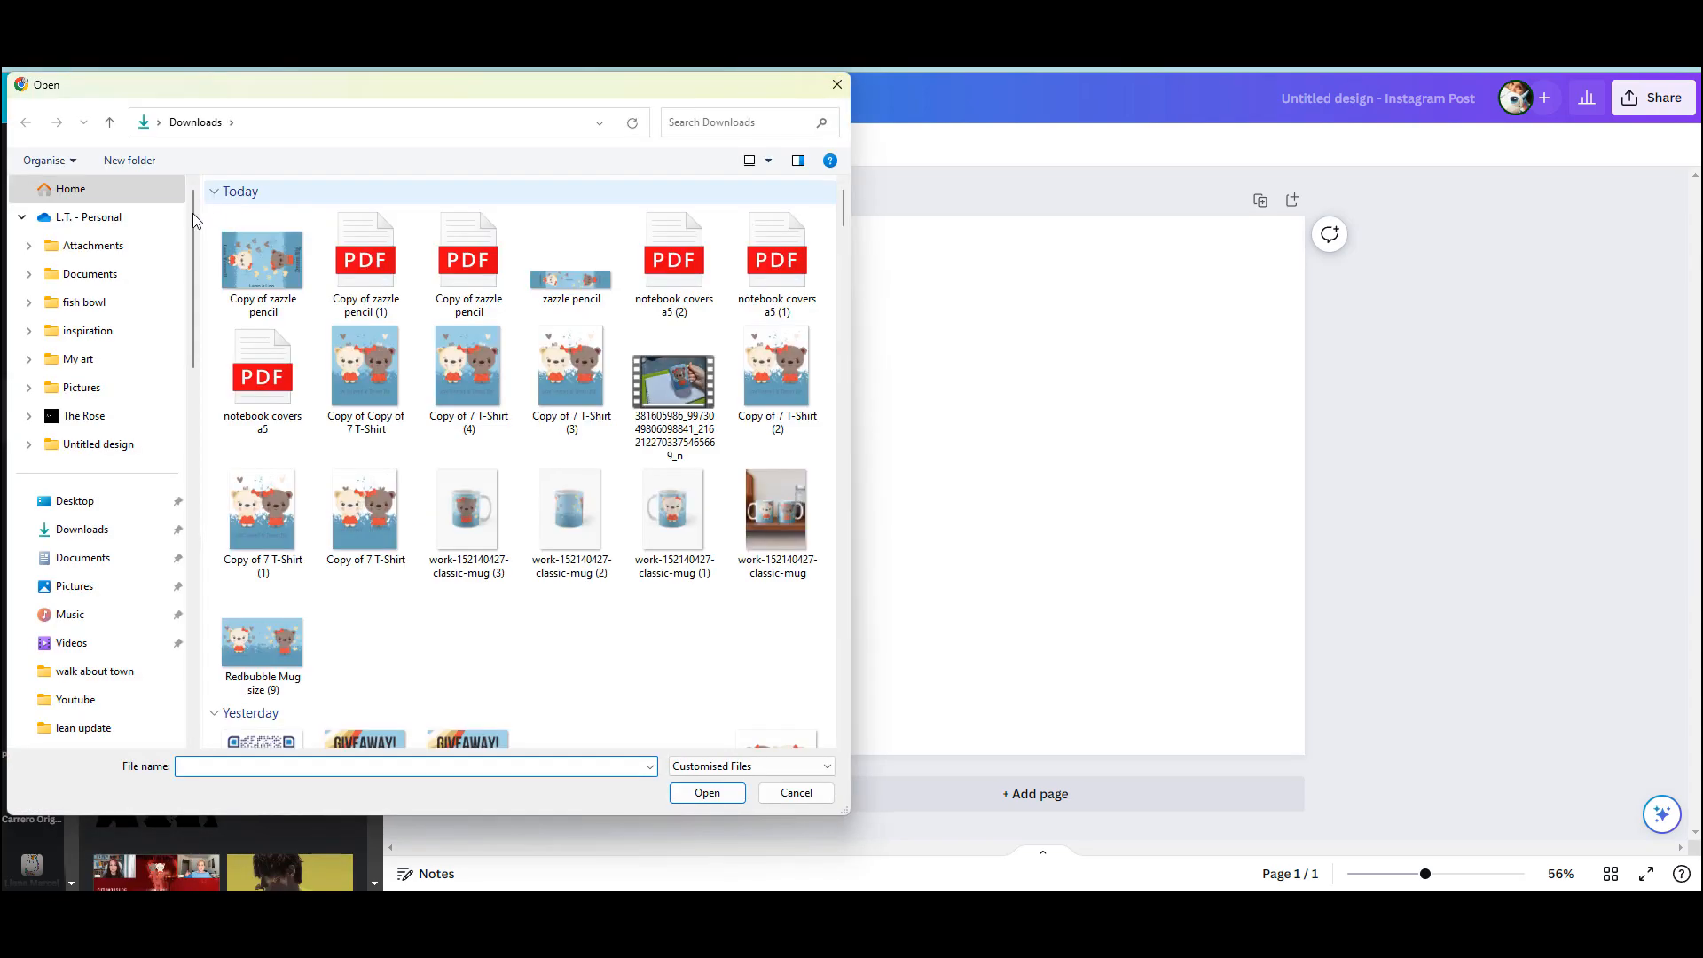
click(88, 501)
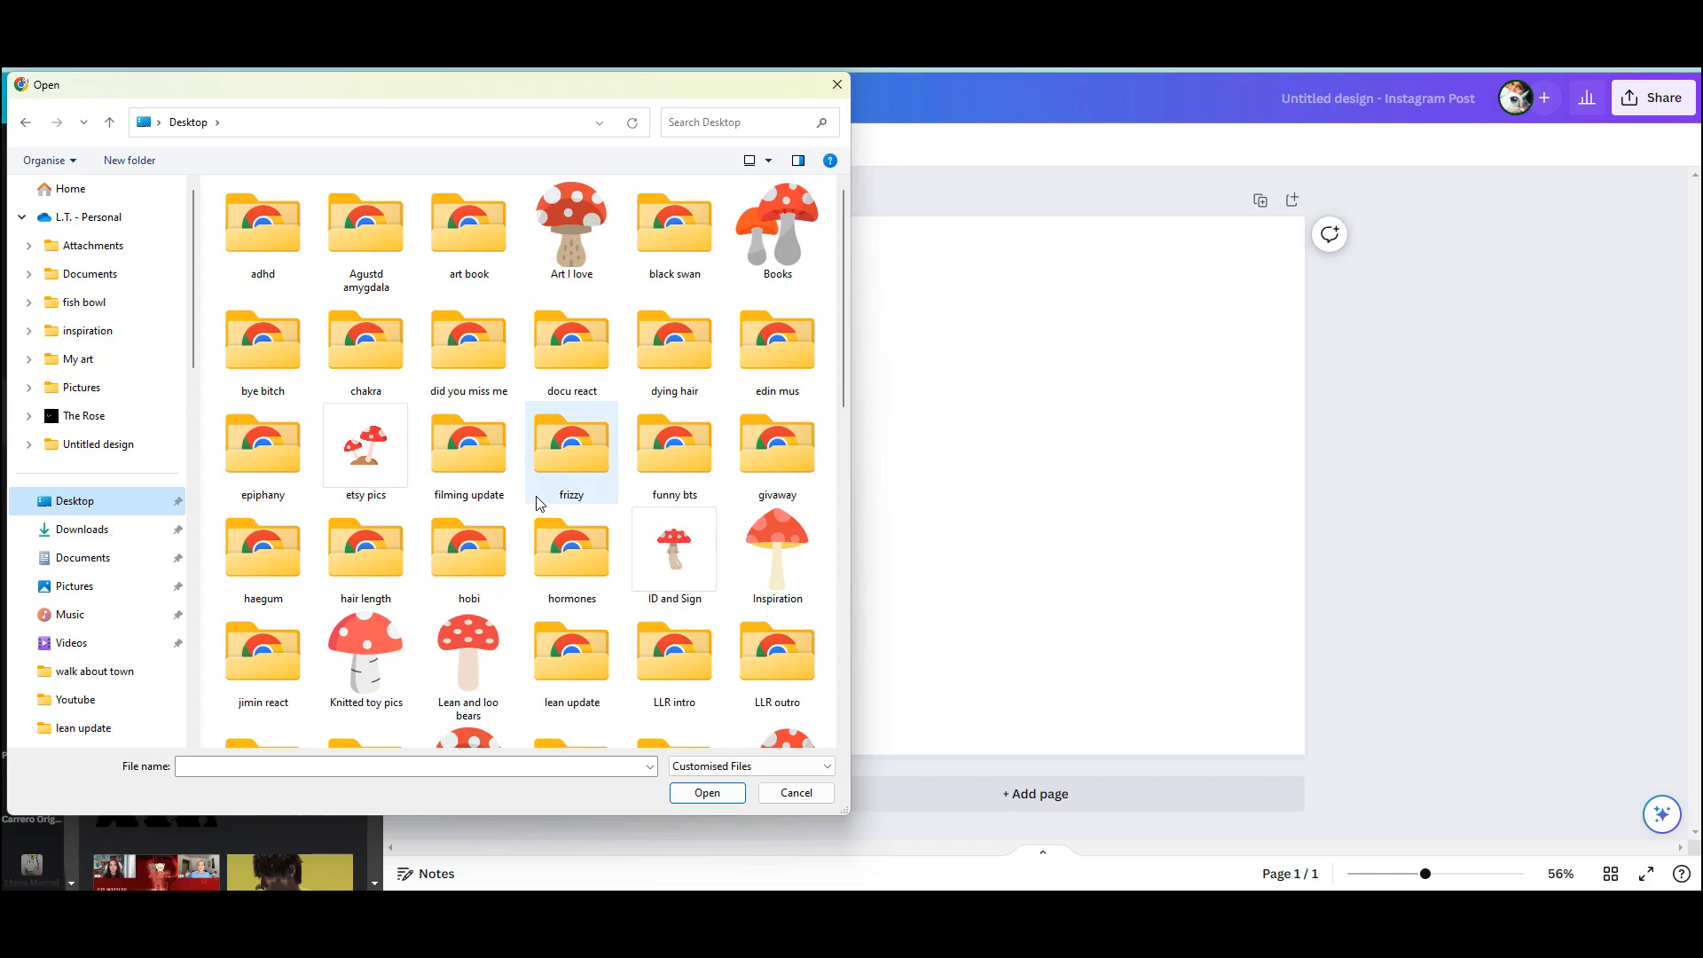
scroll(567, 497, down, 10)
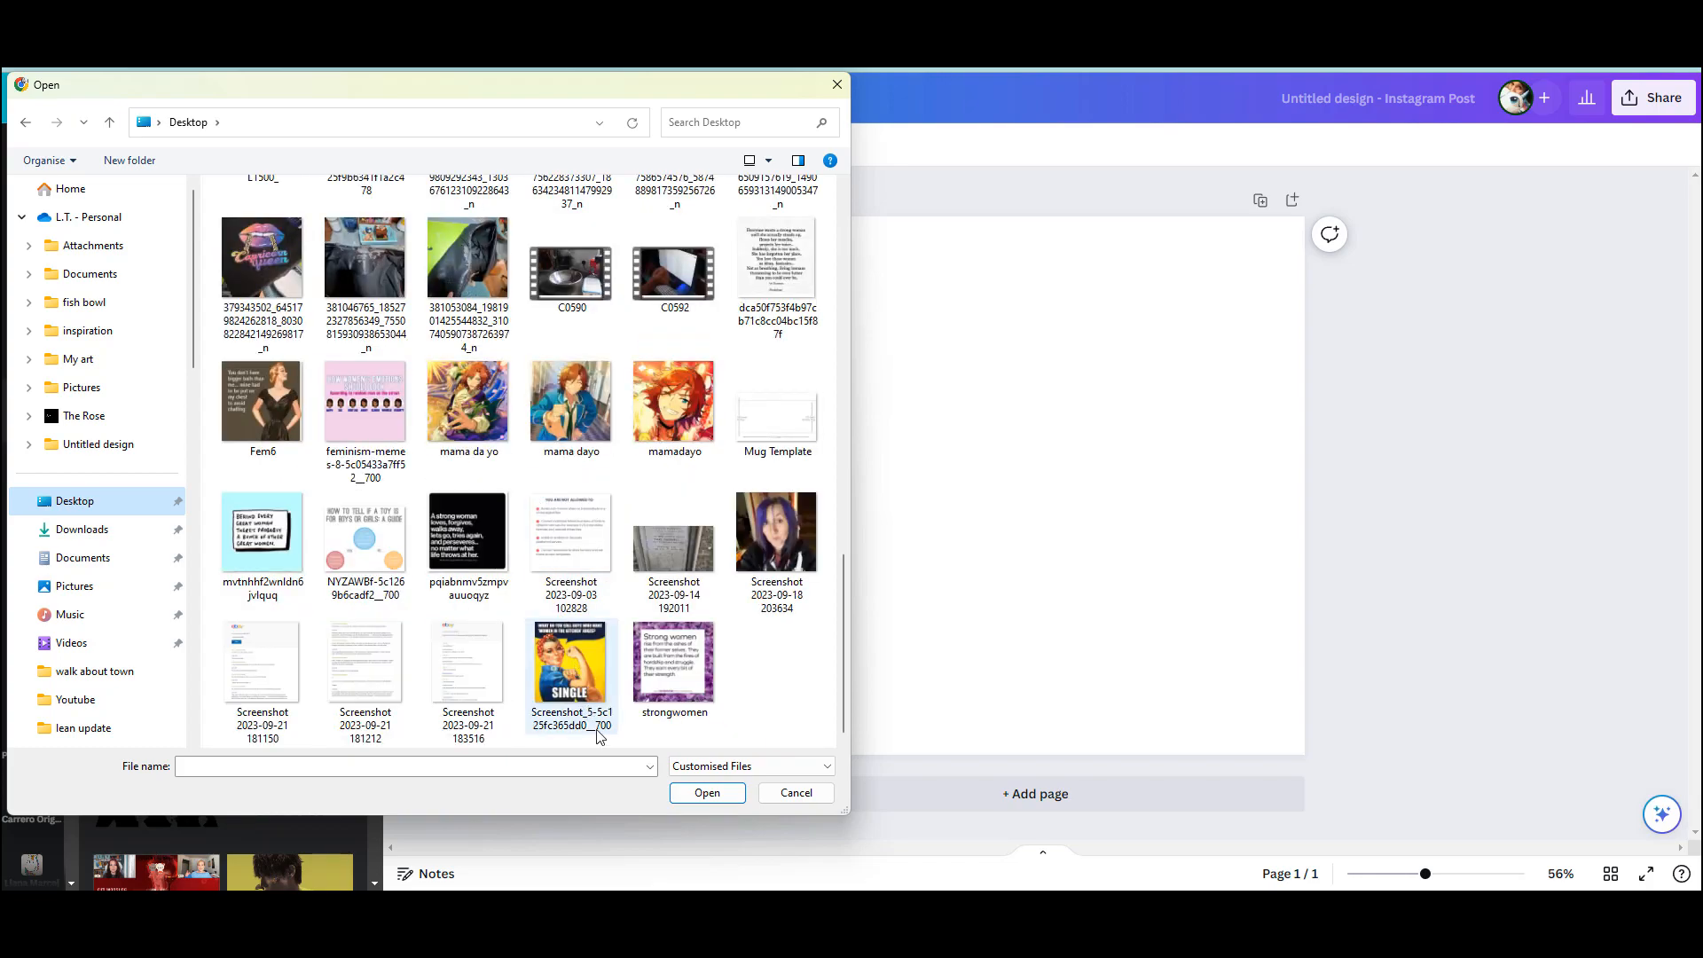
double_click(469, 529)
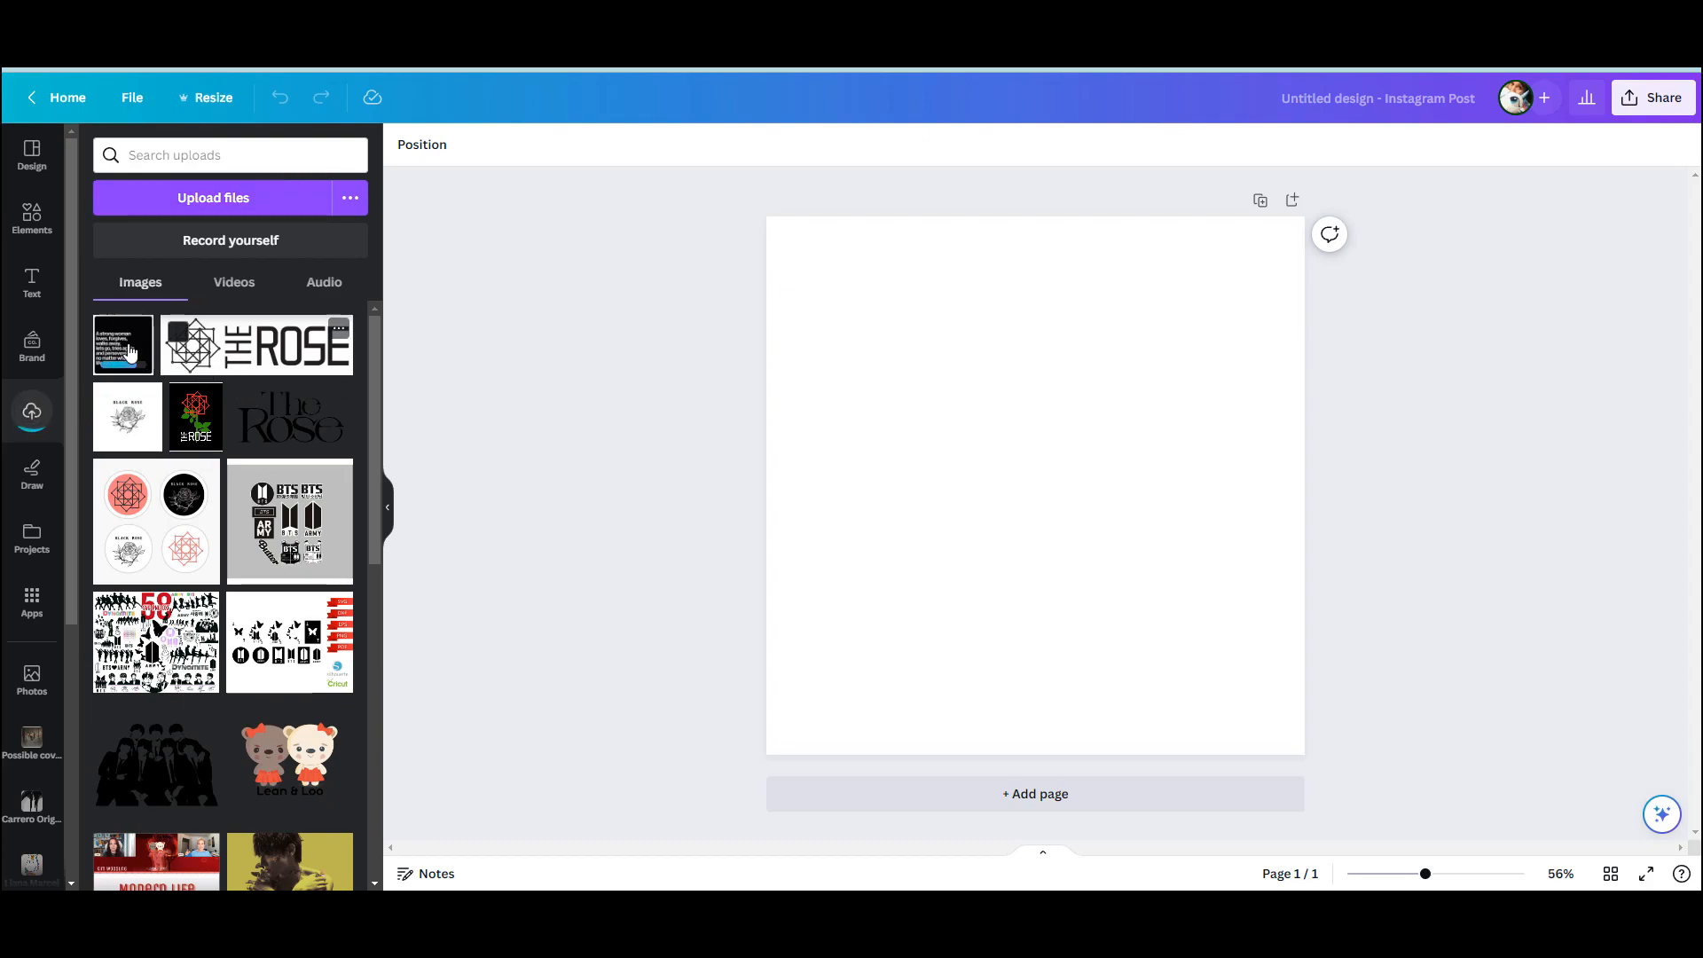
click(140, 355)
drag(1155, 564, 1195, 509)
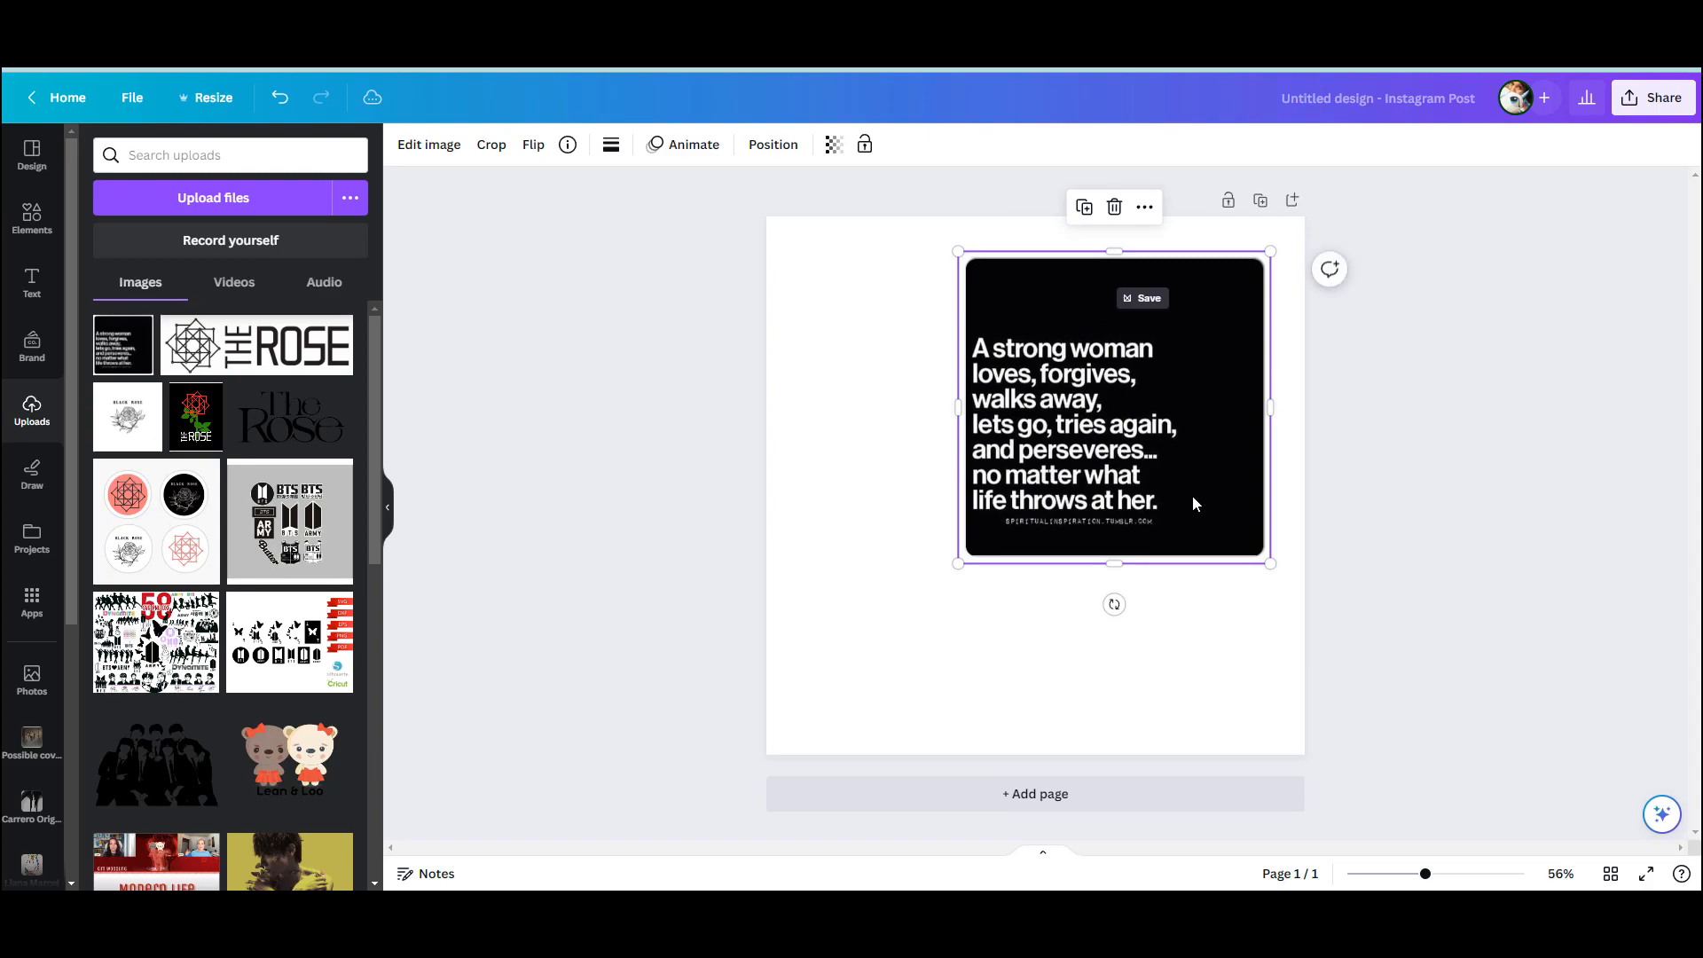
Add a blank second page to the design and return to page 1
click(1121, 786)
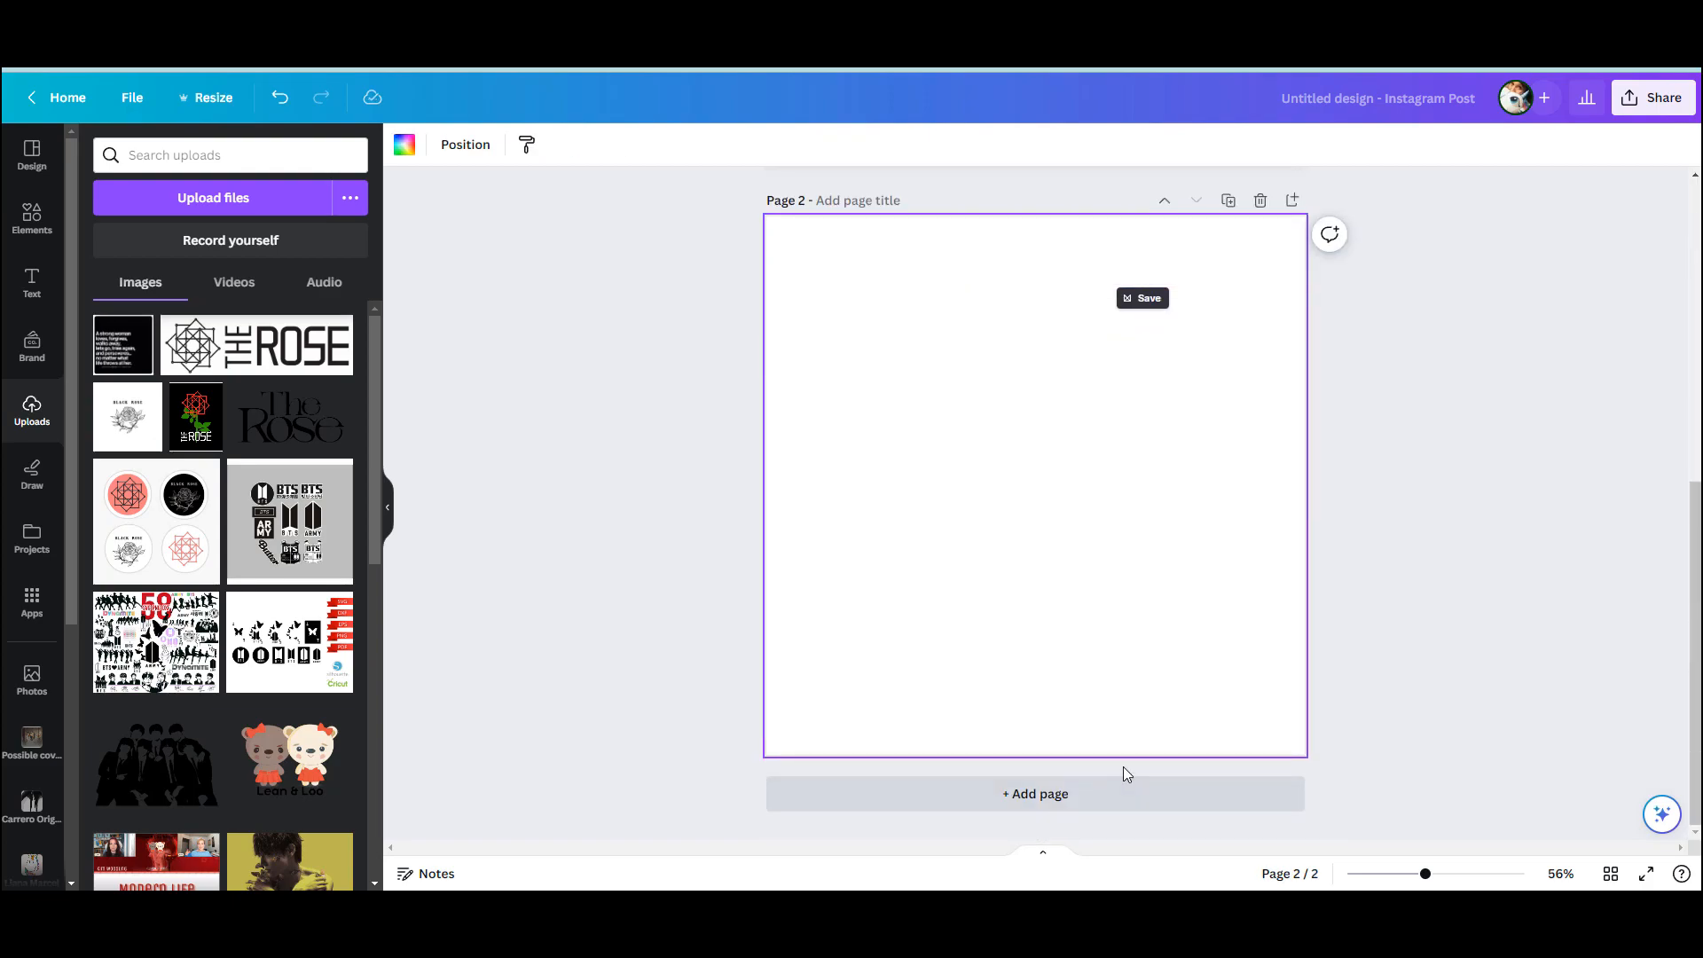
scroll(1125, 767, up, 5)
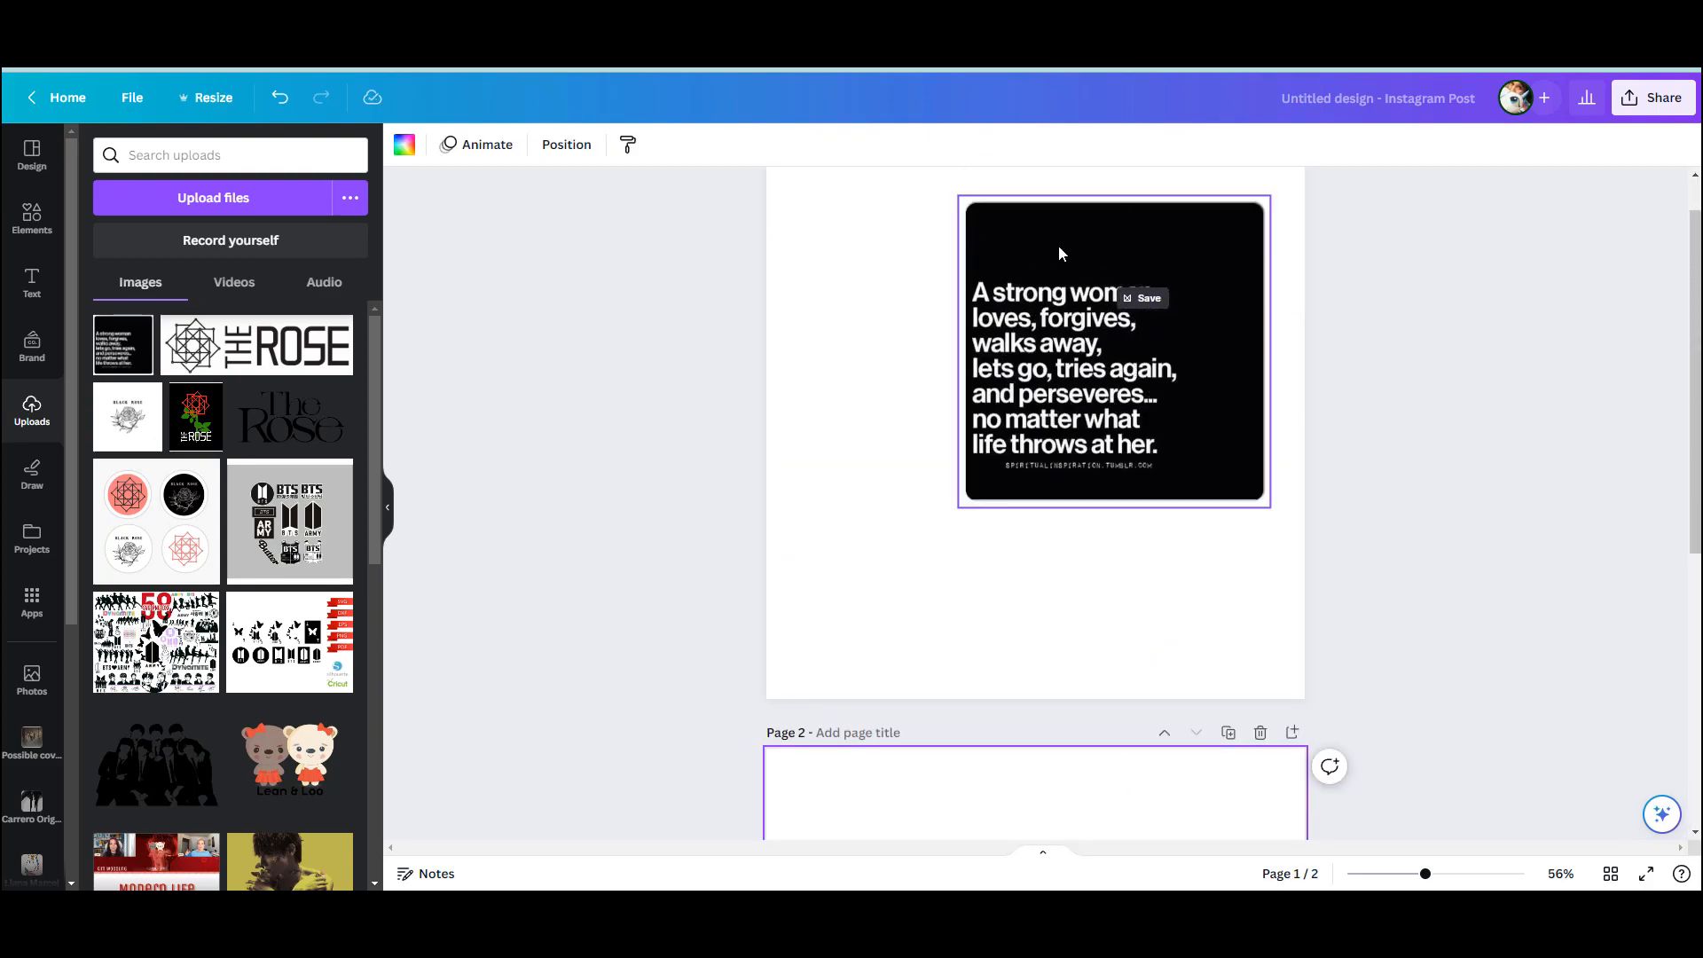
scroll(1036, 589, down, 5)
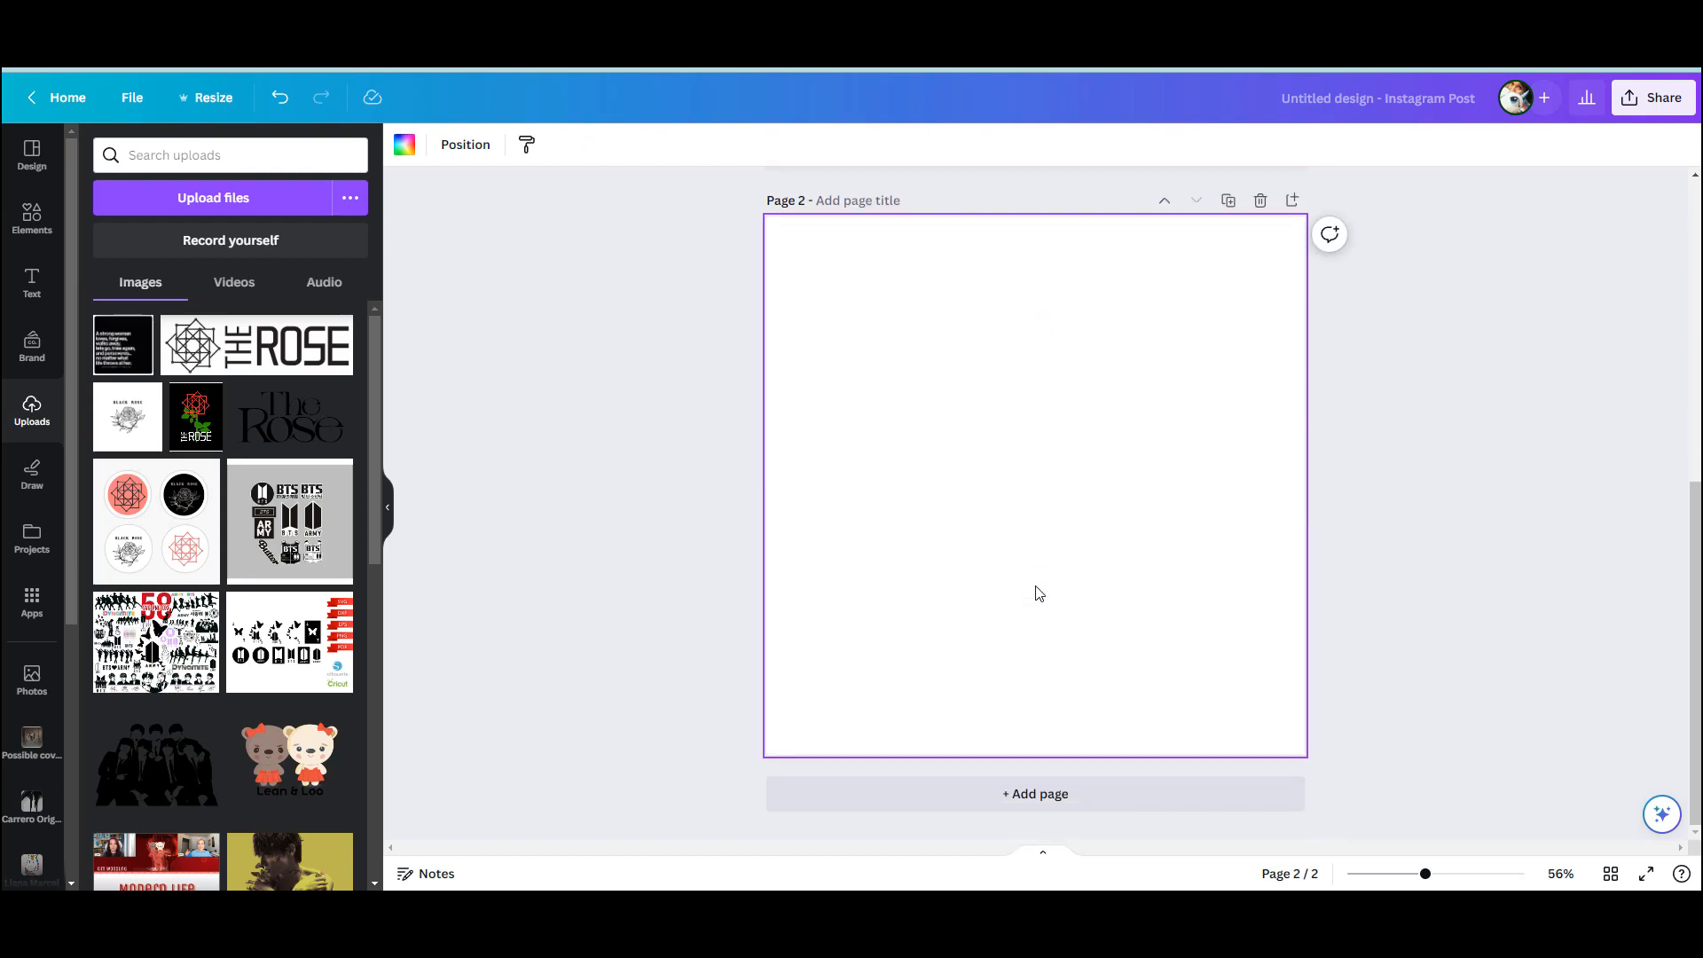
scroll(1115, 585, up, 5)
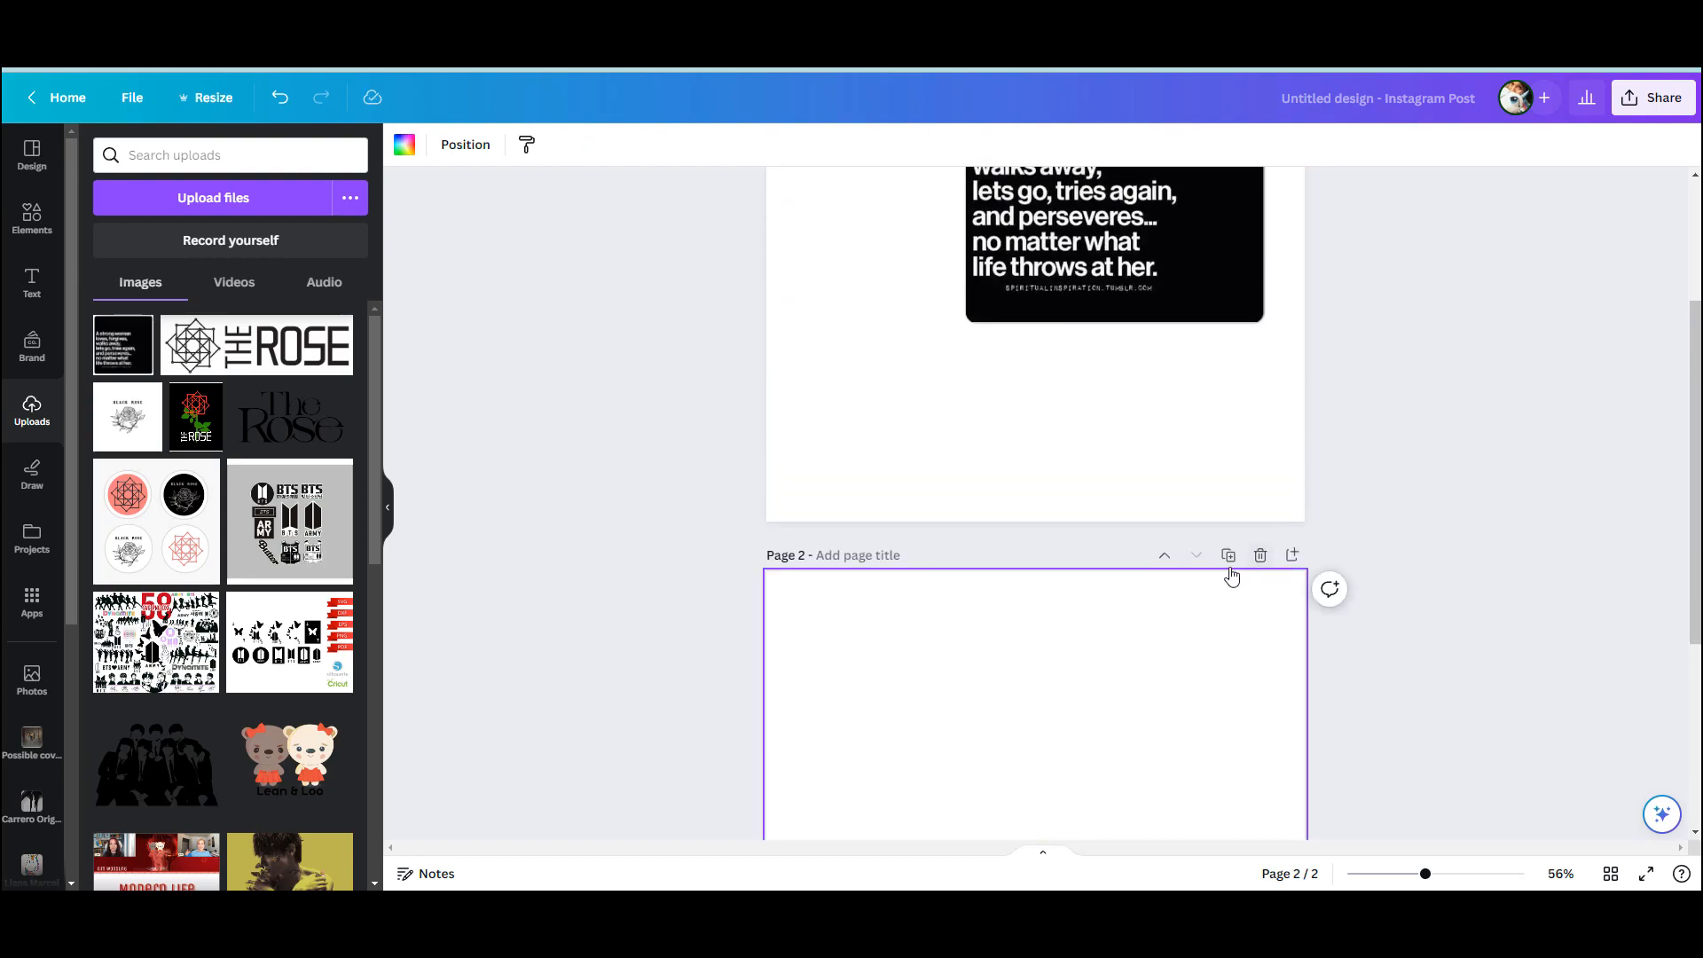
scroll(1171, 518, up, 1)
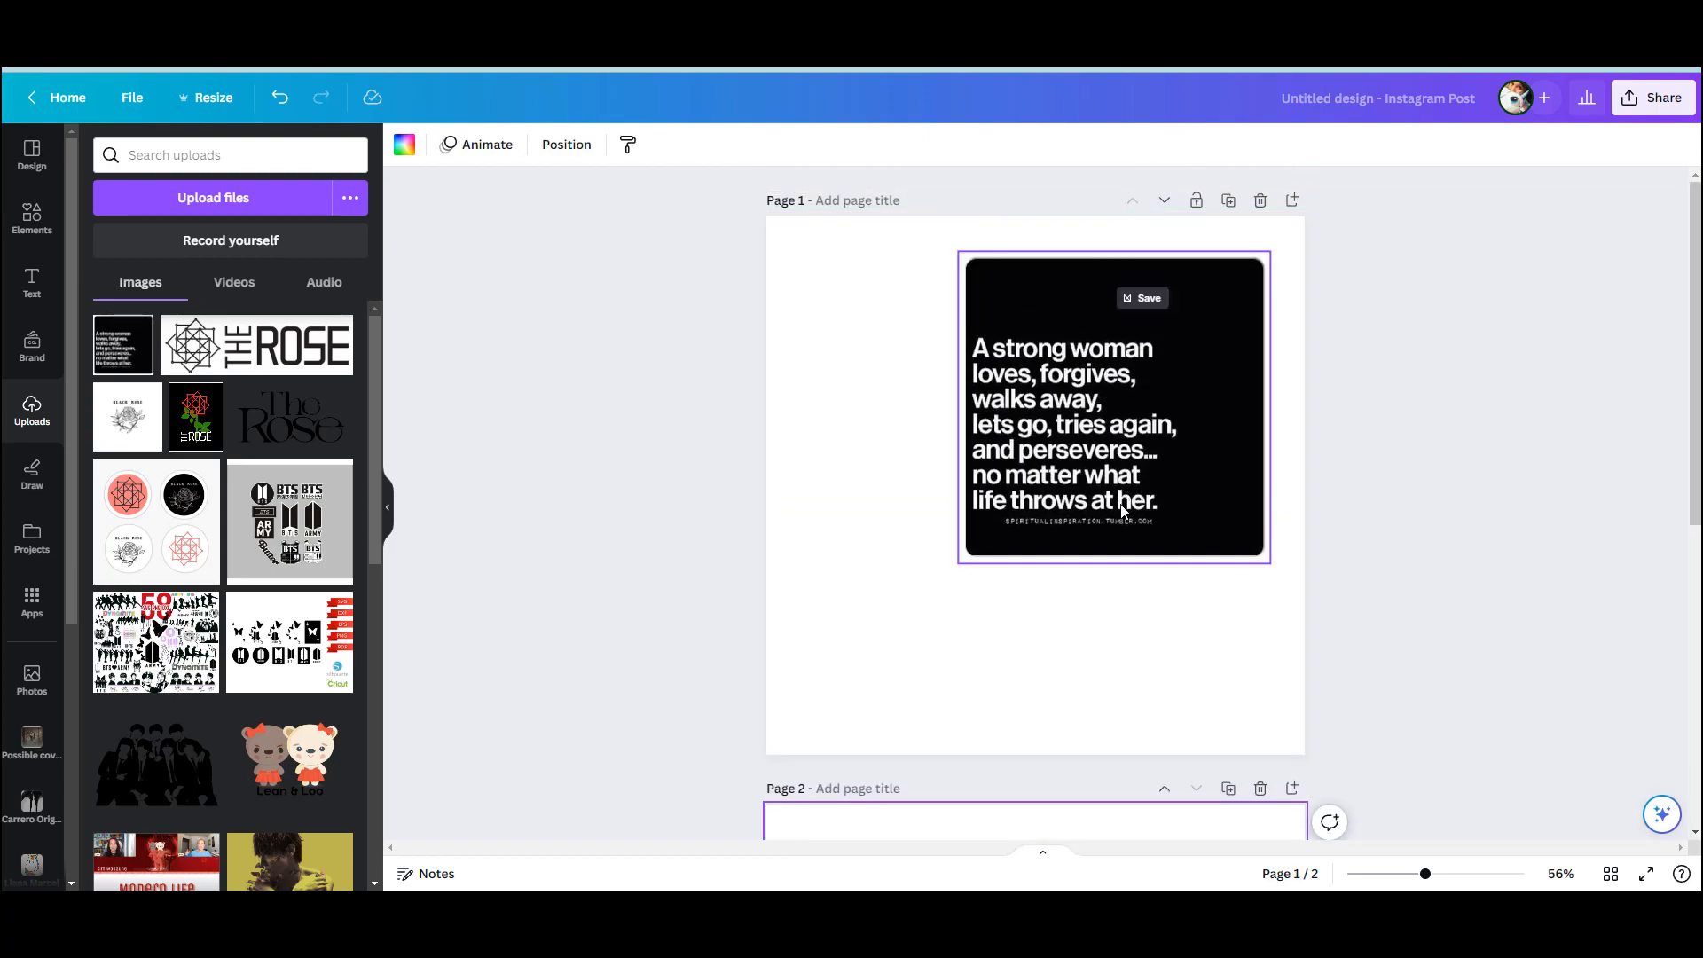
Add a subheading text box beneath the quote image on page 1 and scale it to font size 102
click(32, 282)
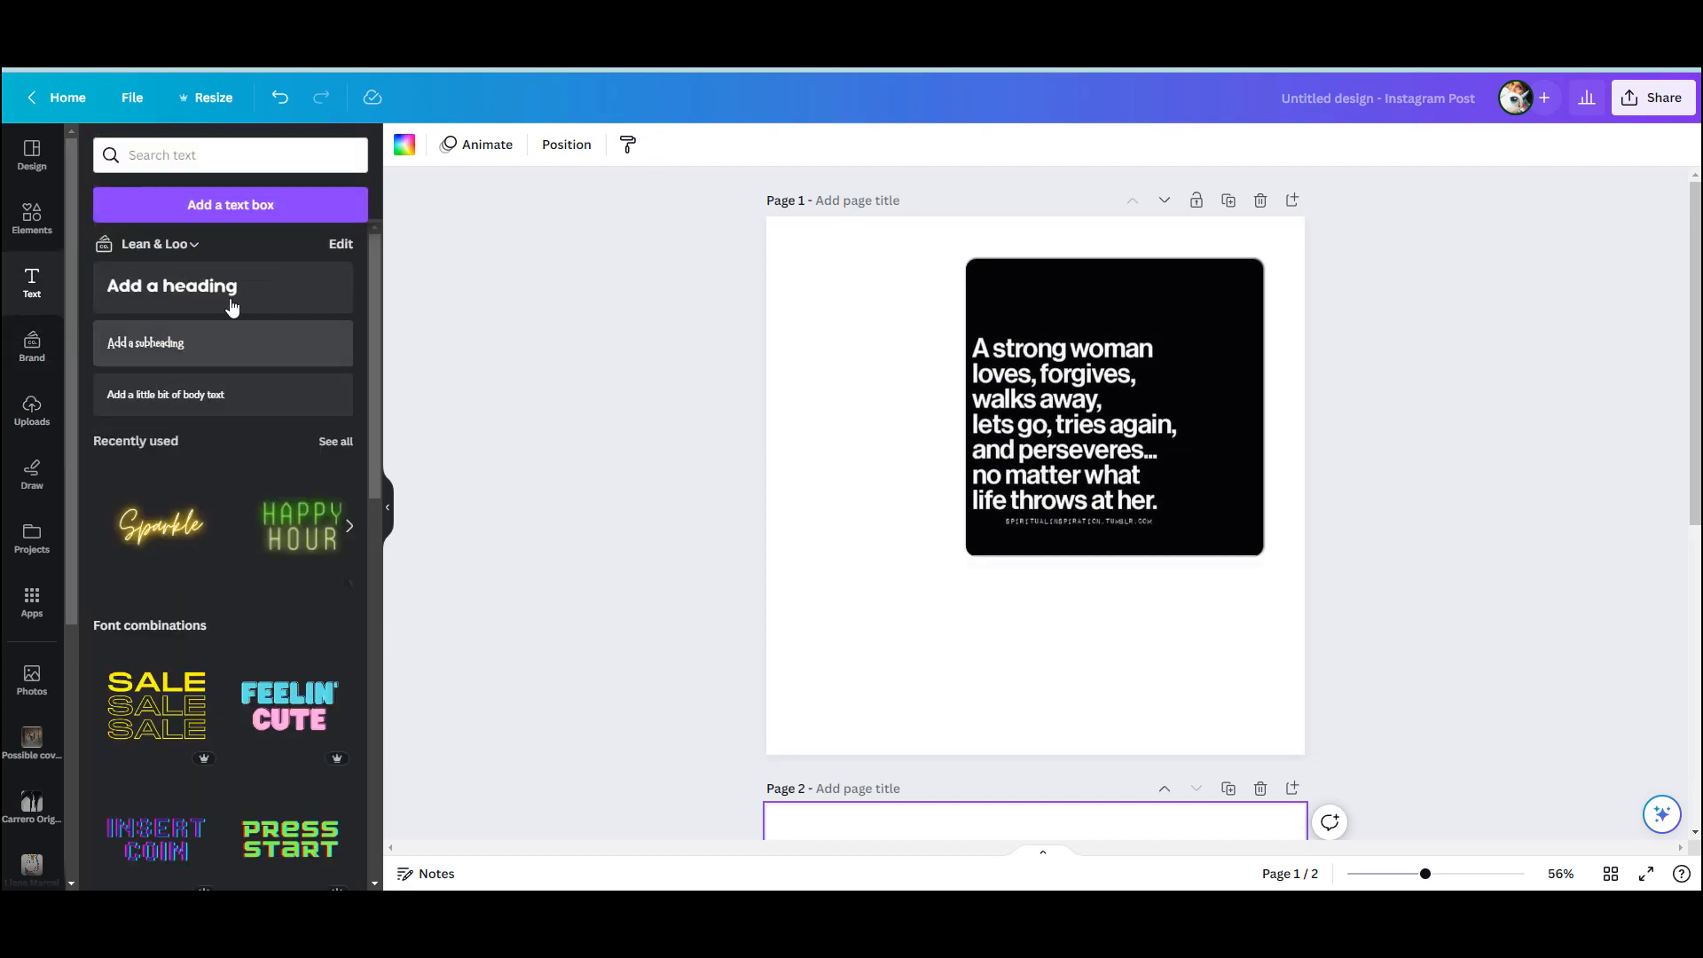
click(206, 342)
drag(1062, 475, 812, 439)
drag(930, 616, 1166, 664)
Replace the subheading text with "A srong woman loves, forgives, walks away, lets go, tries again, and perseveres...."
click(1120, 648)
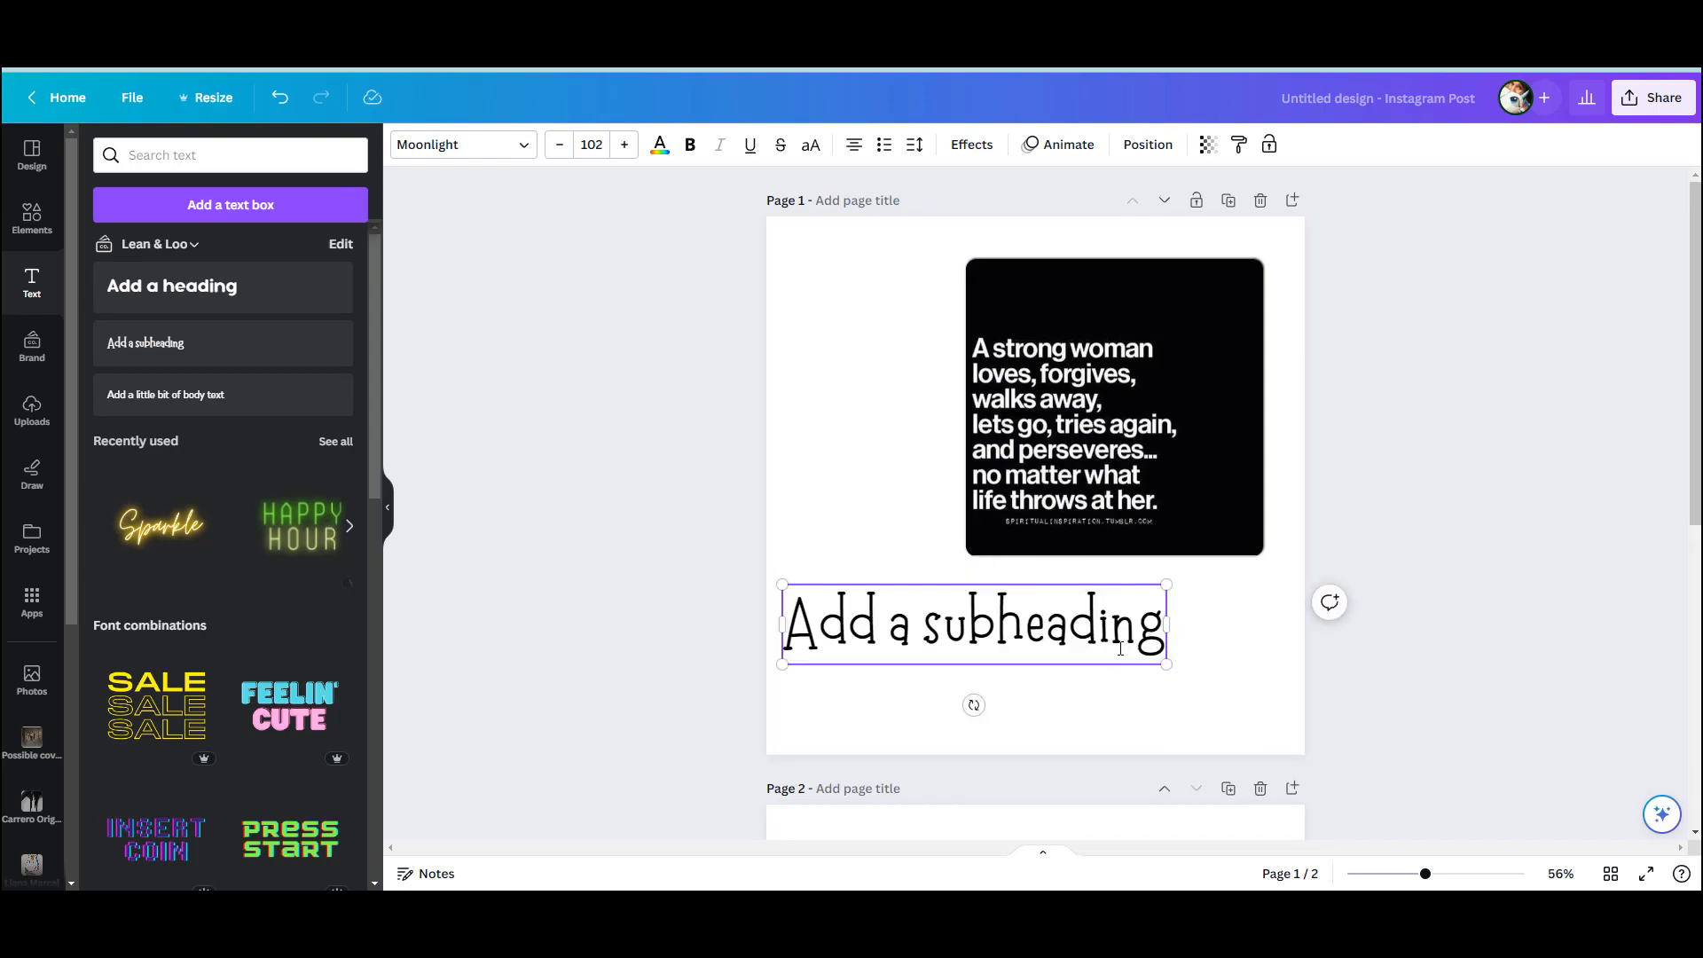
key(ctrl+a)
text(A srong woman)
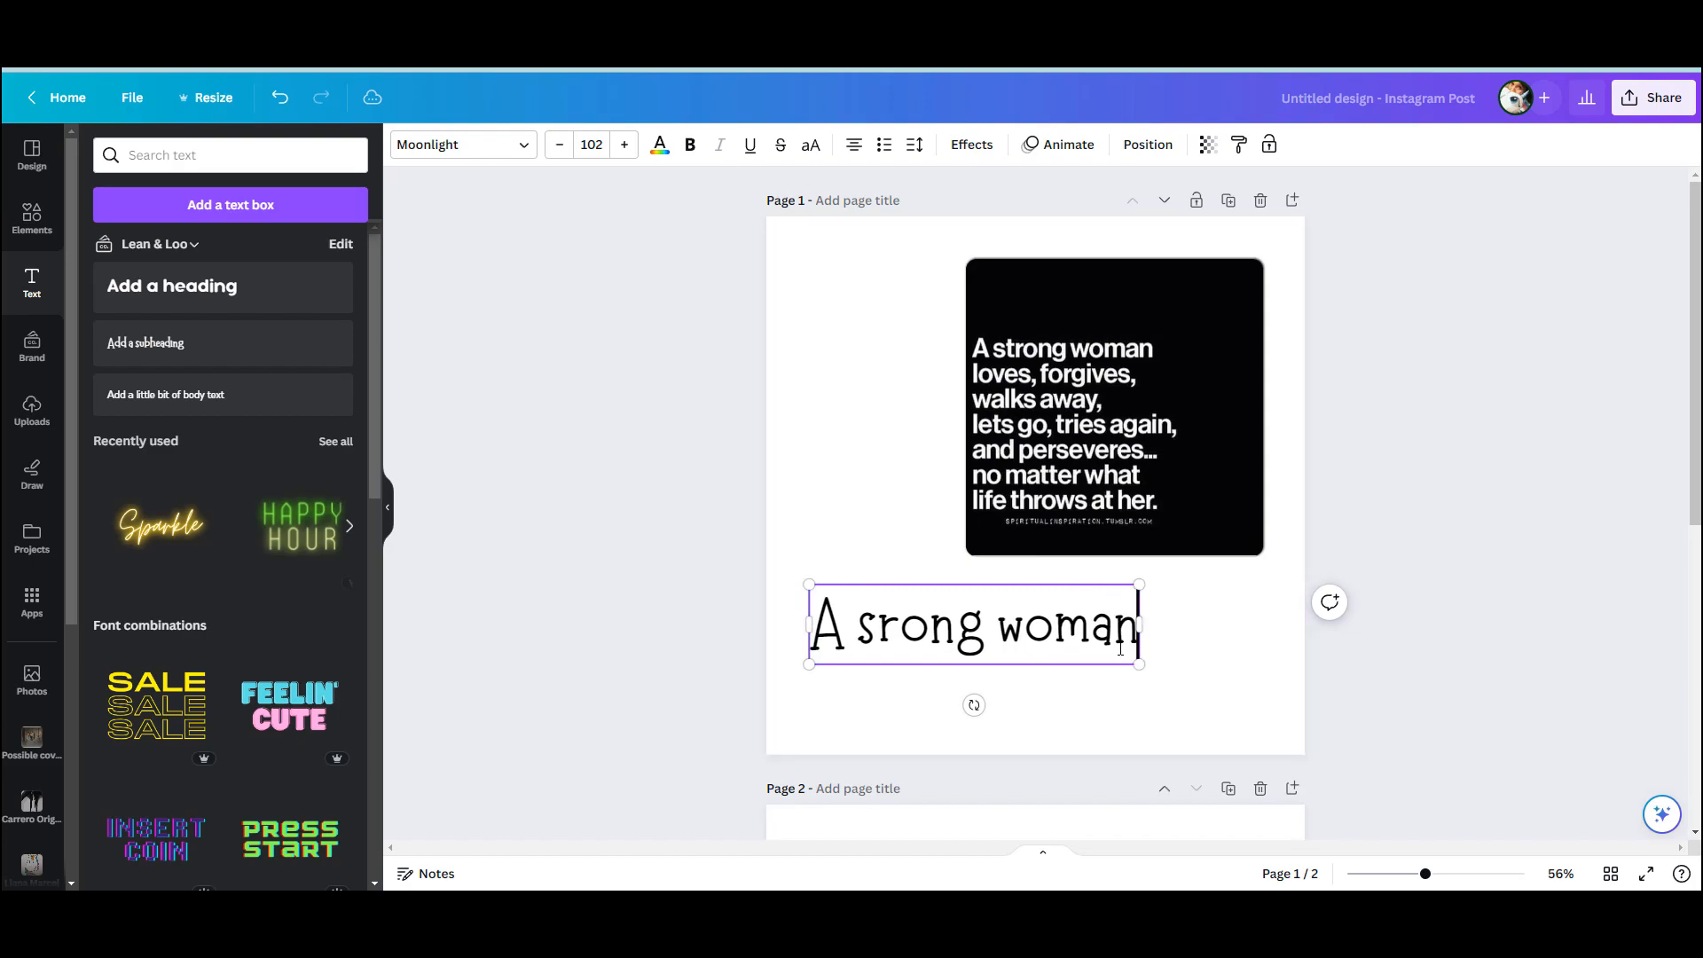
text( love)
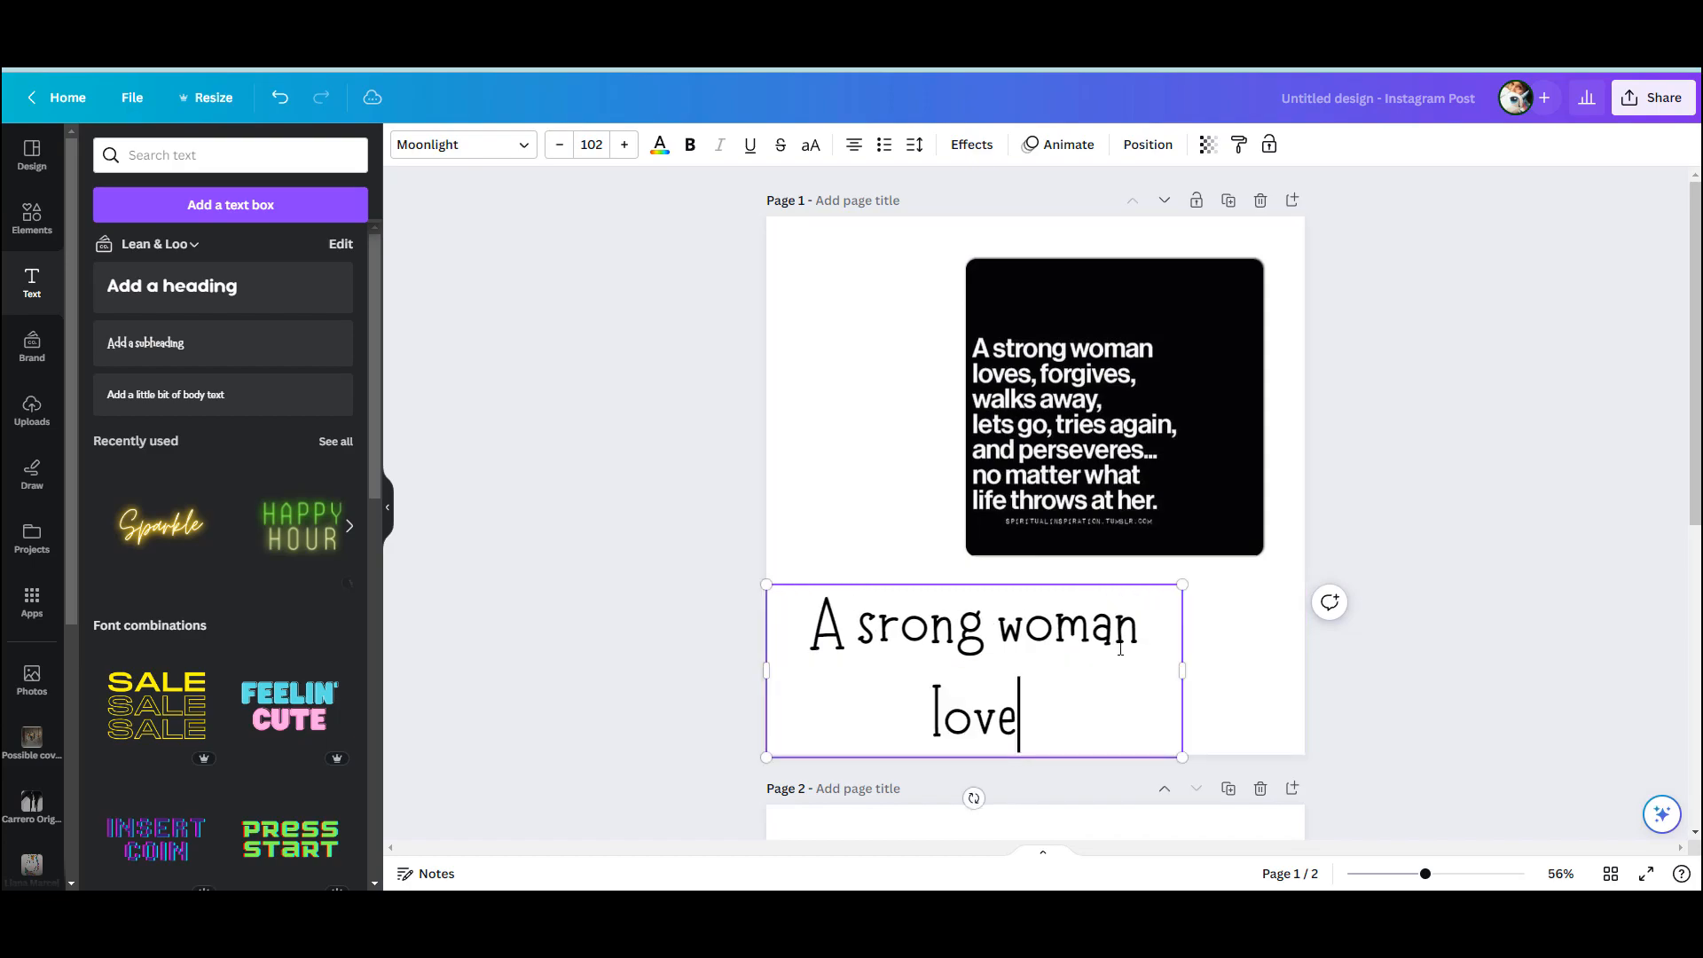
text(s, forgives)
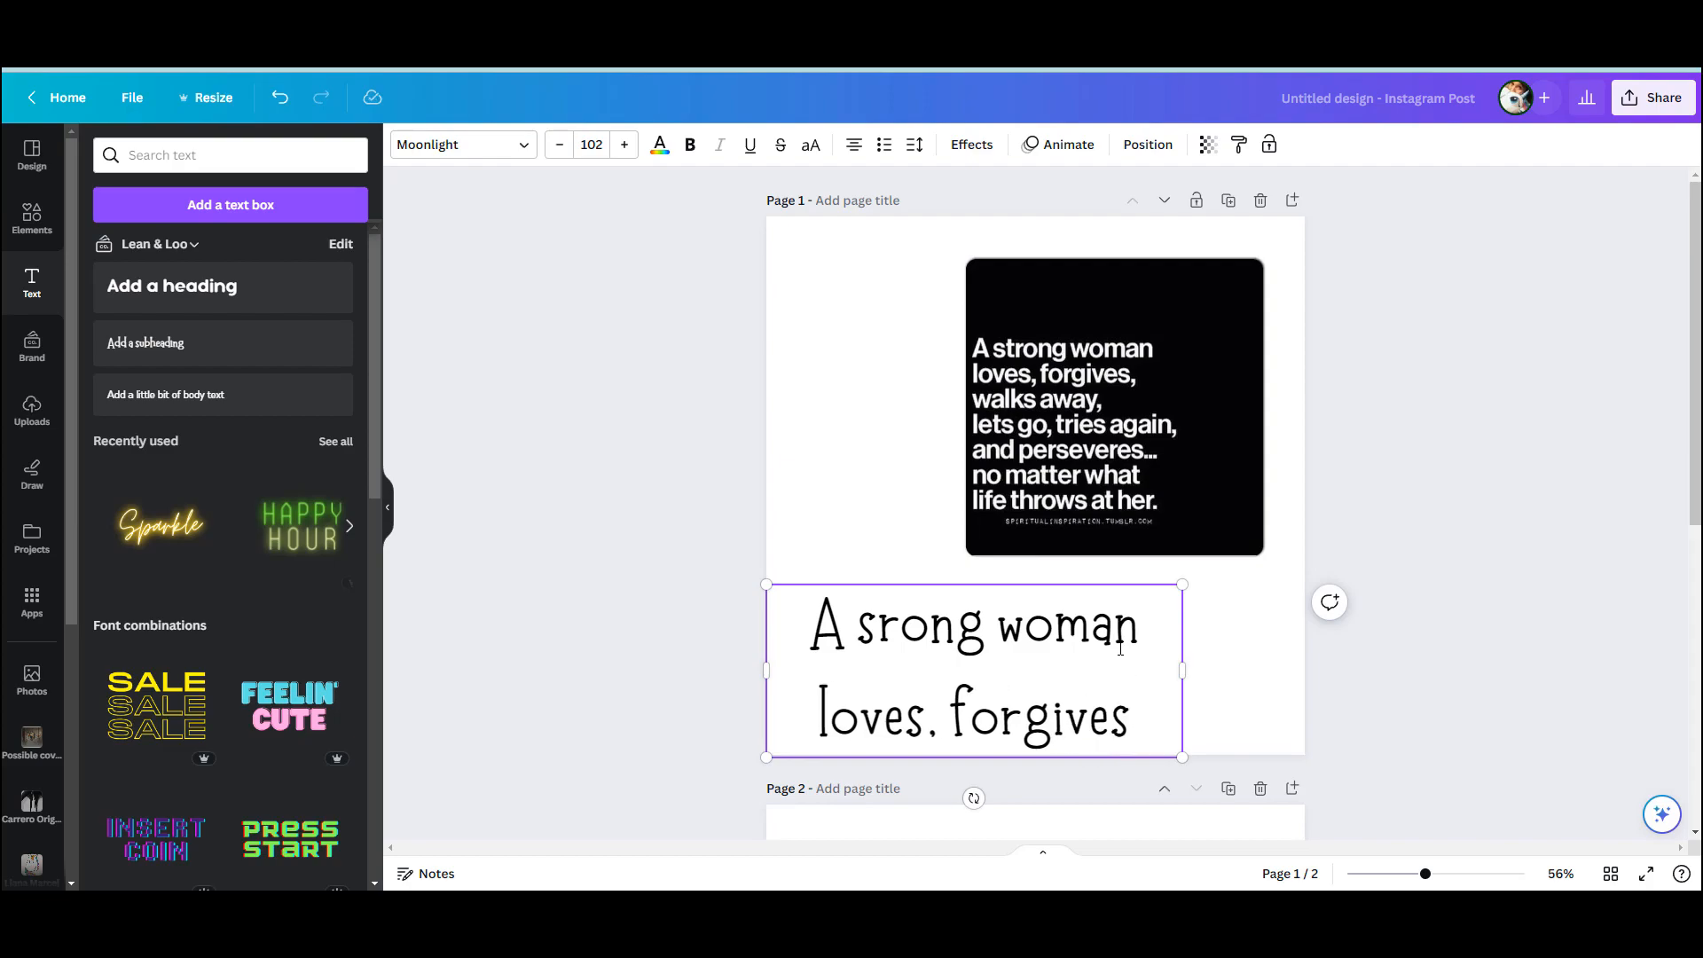
text(, walks a)
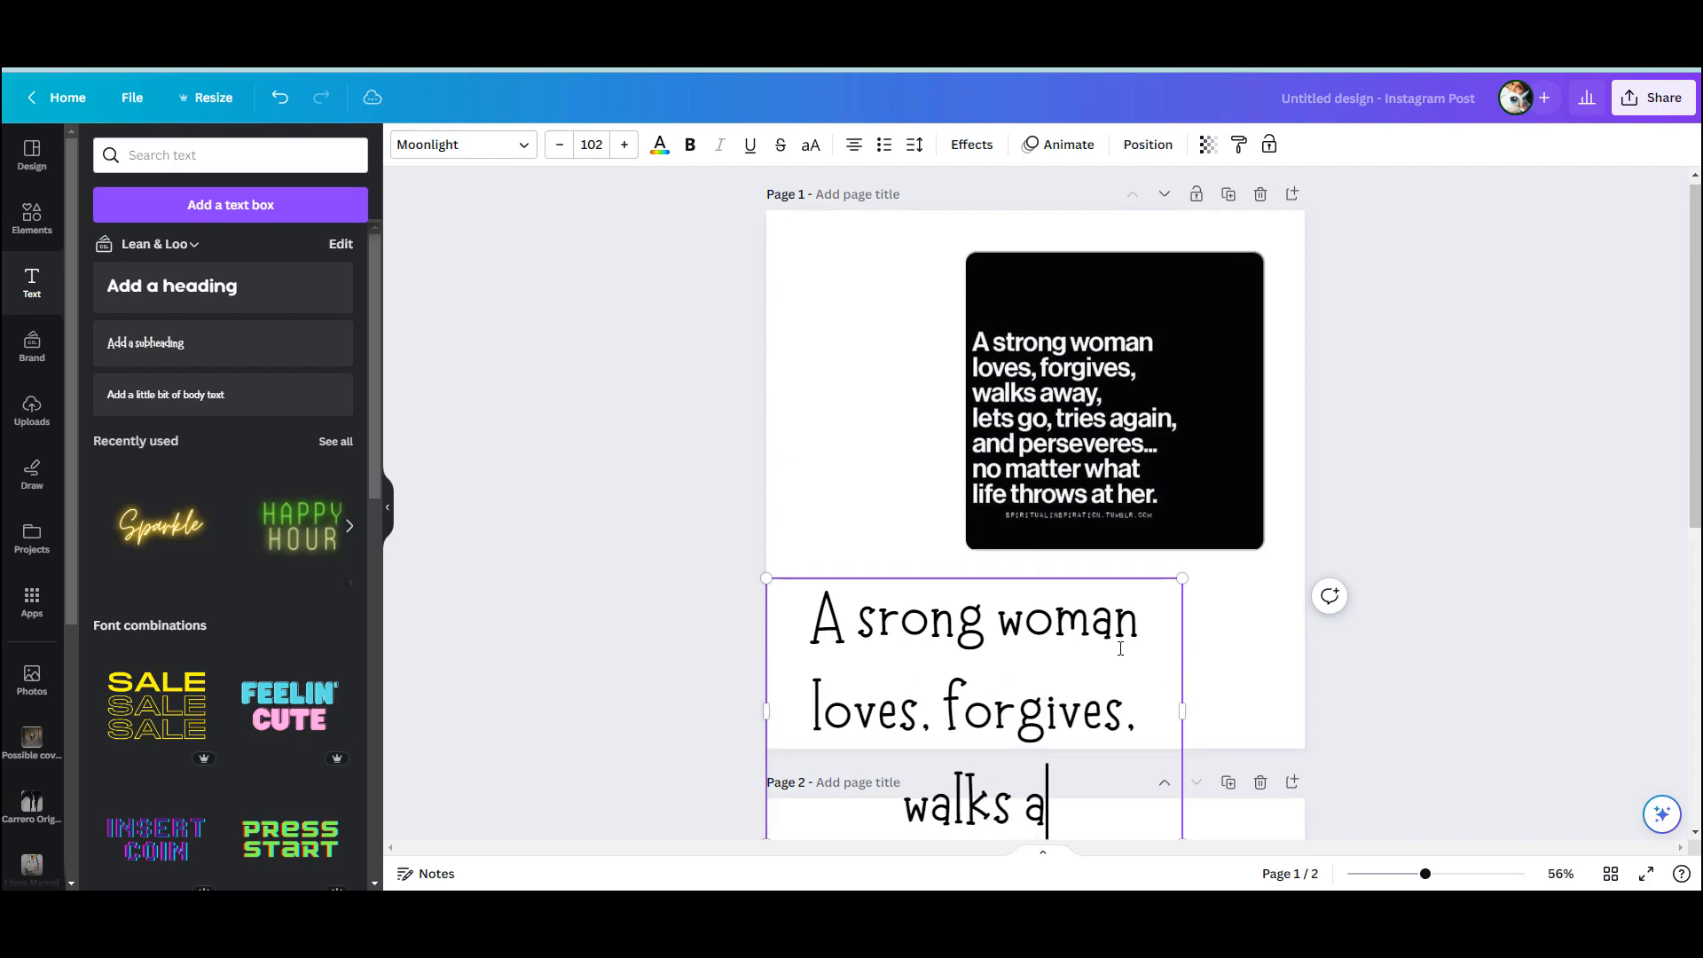
text(way, lets go,)
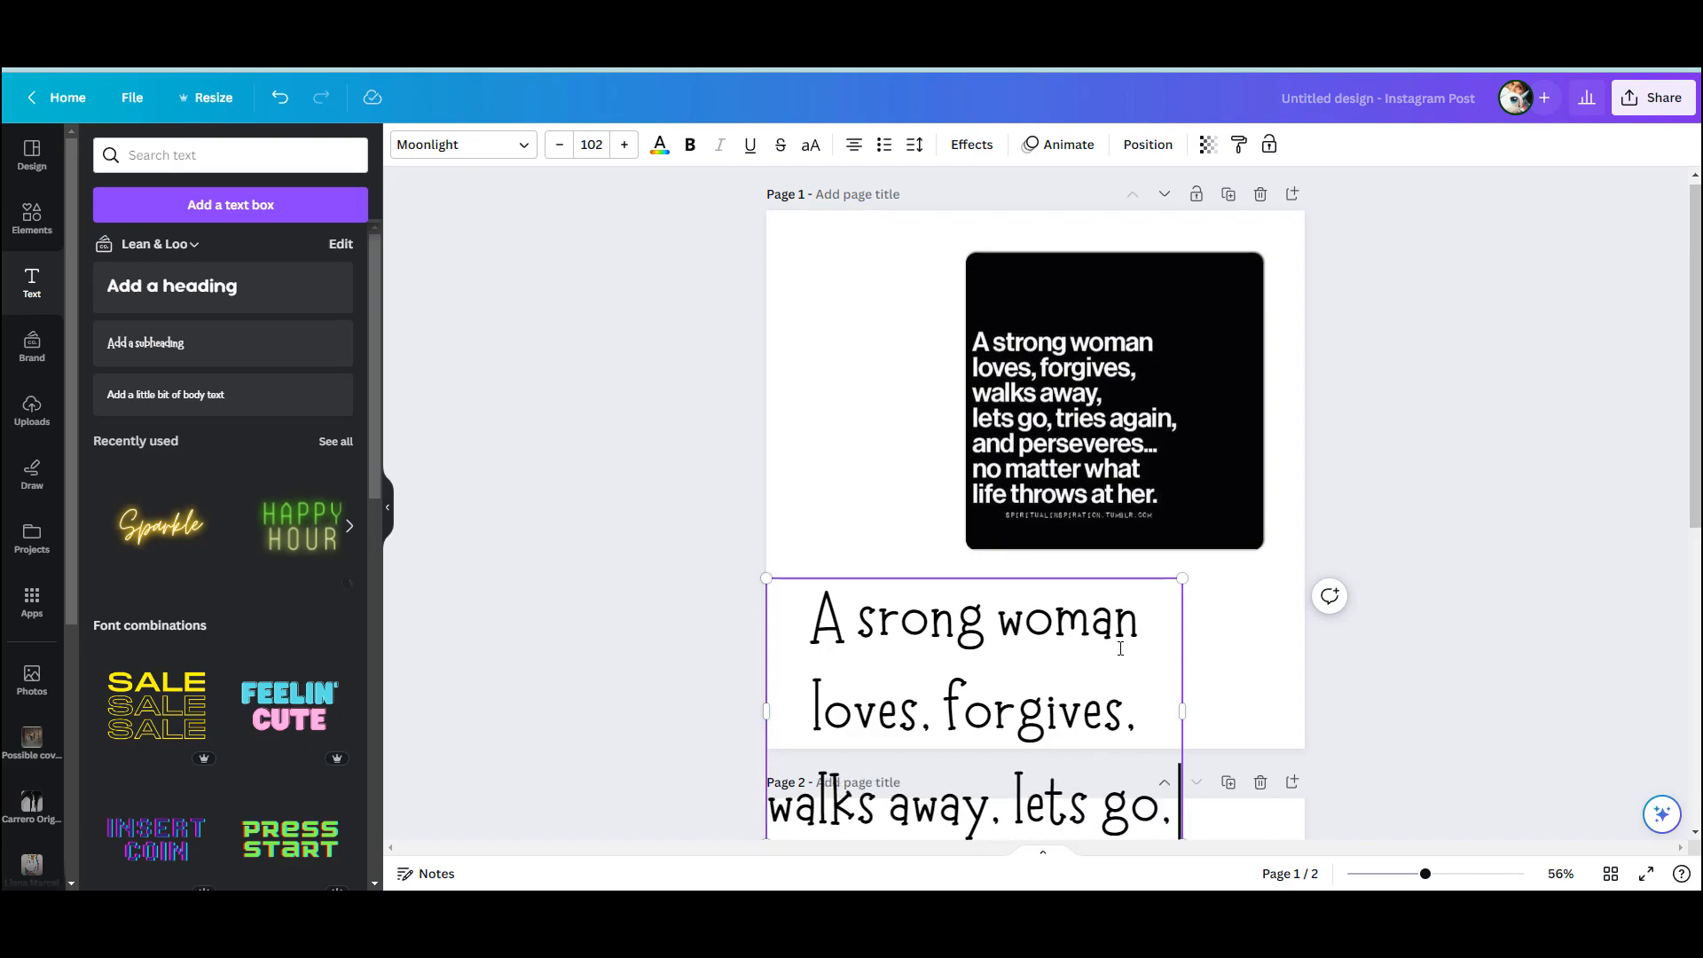
text( tries again)
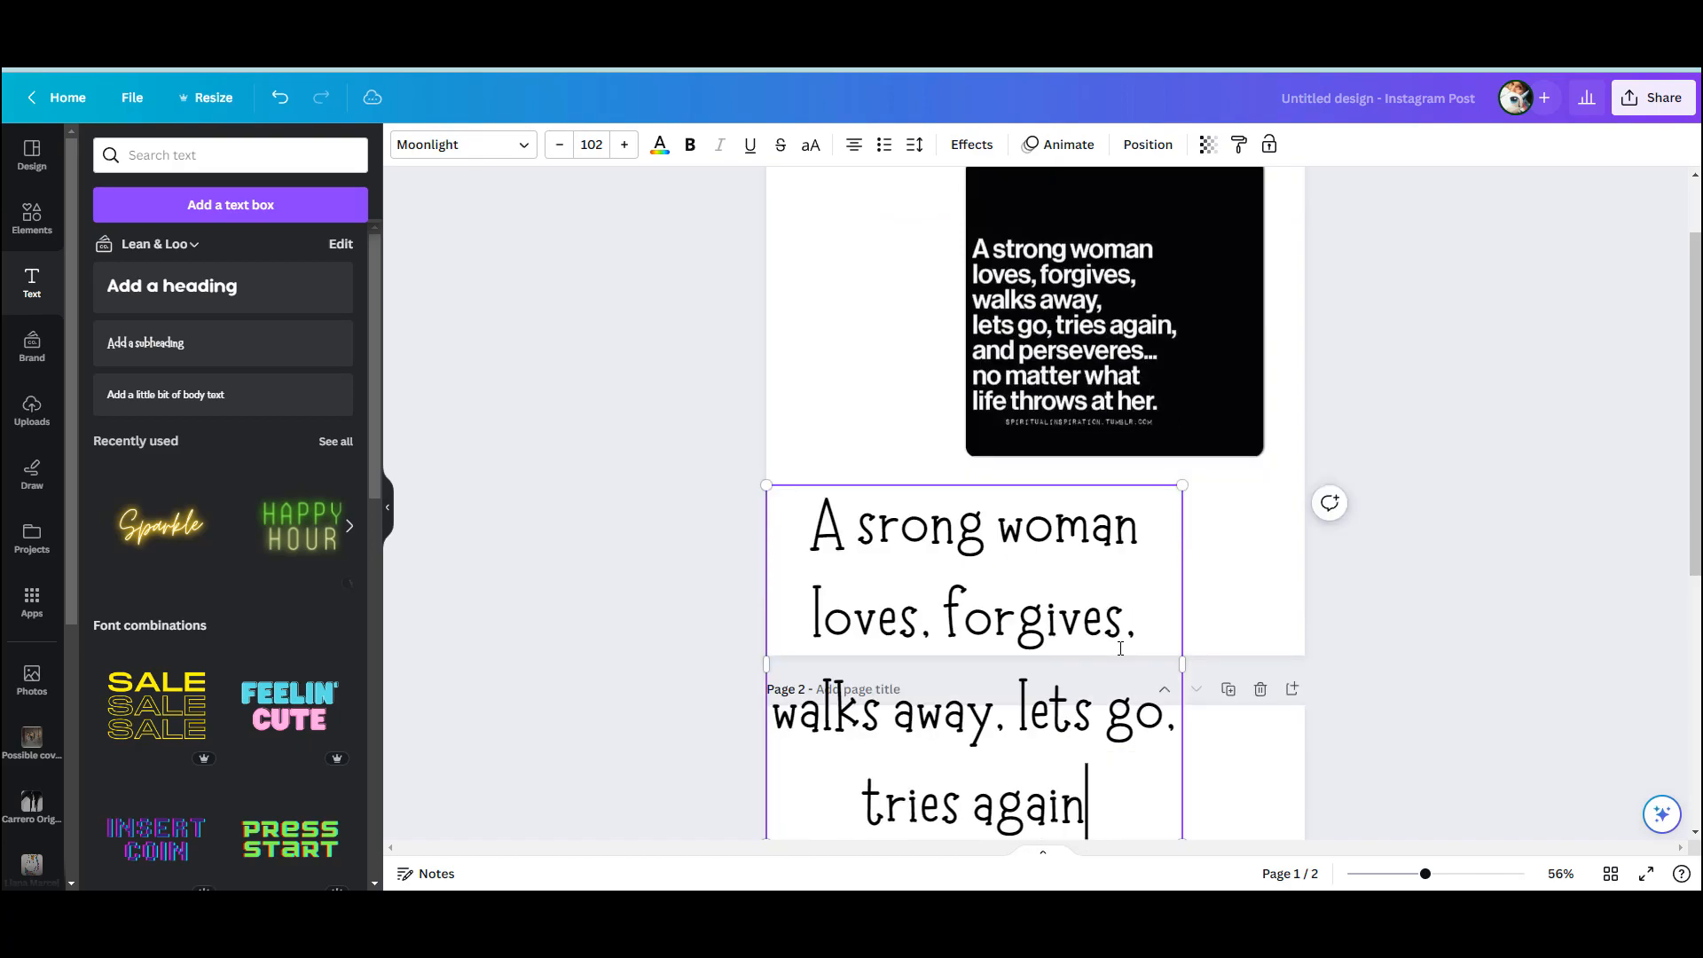
text(, a)
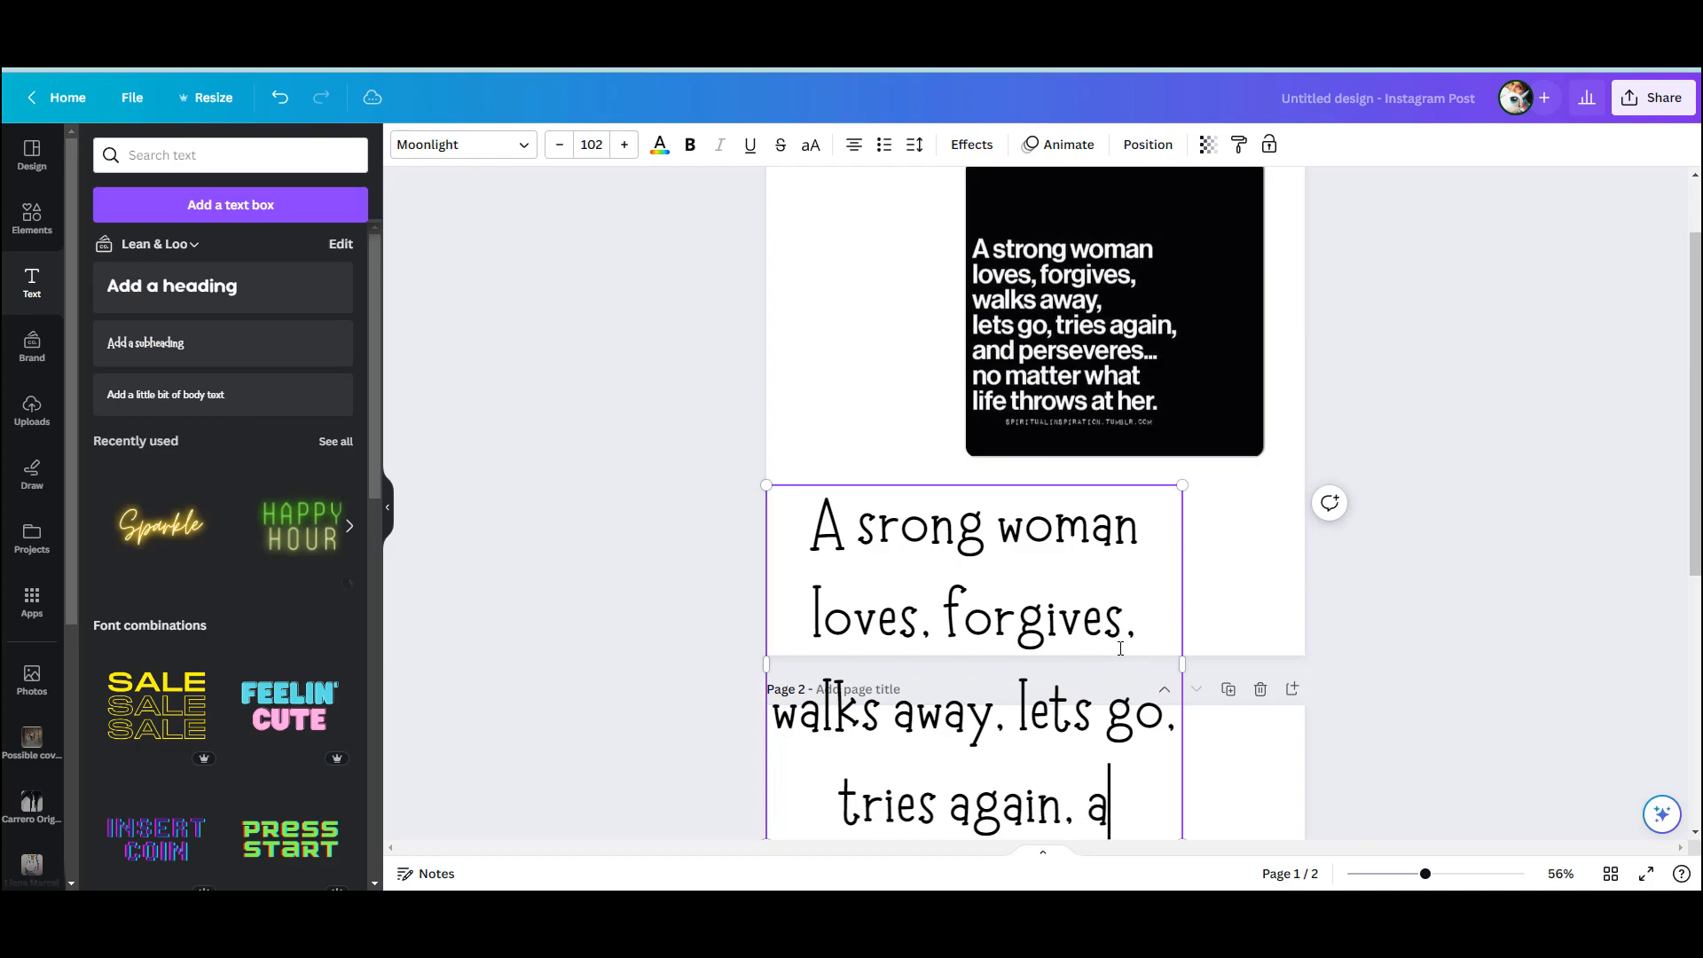
text(nd perseveres)
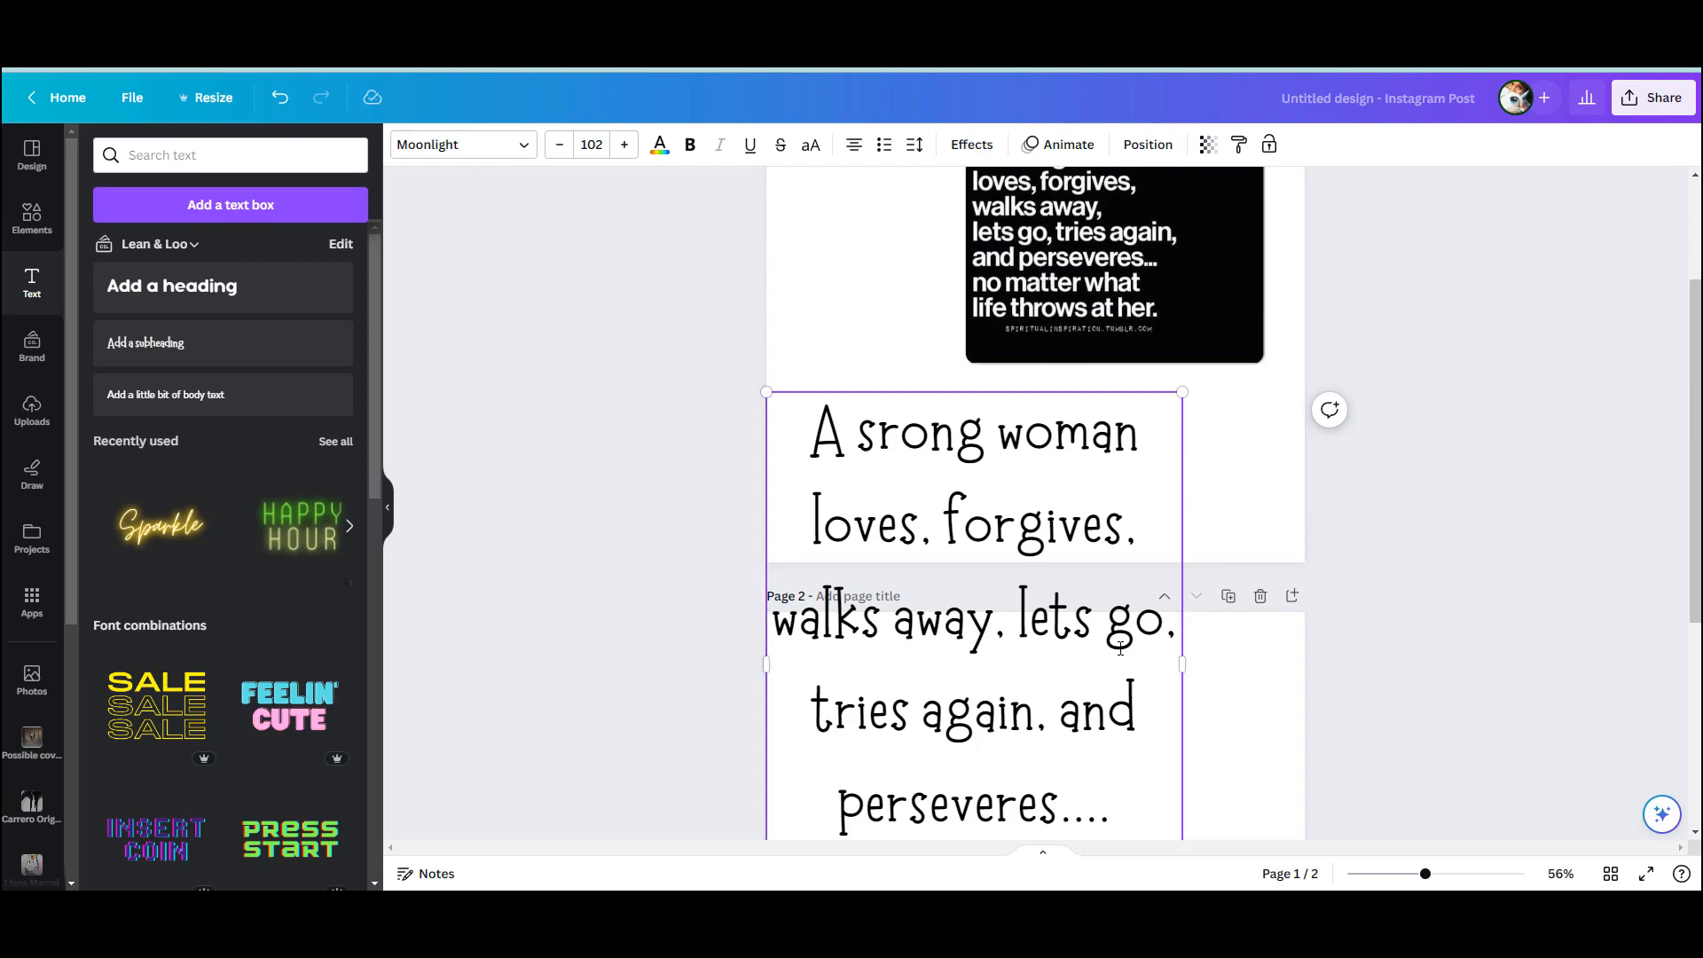
text(....)
Continue the quote on a new line with "no matter what life throws at her."
key(Return)
text(no mat)
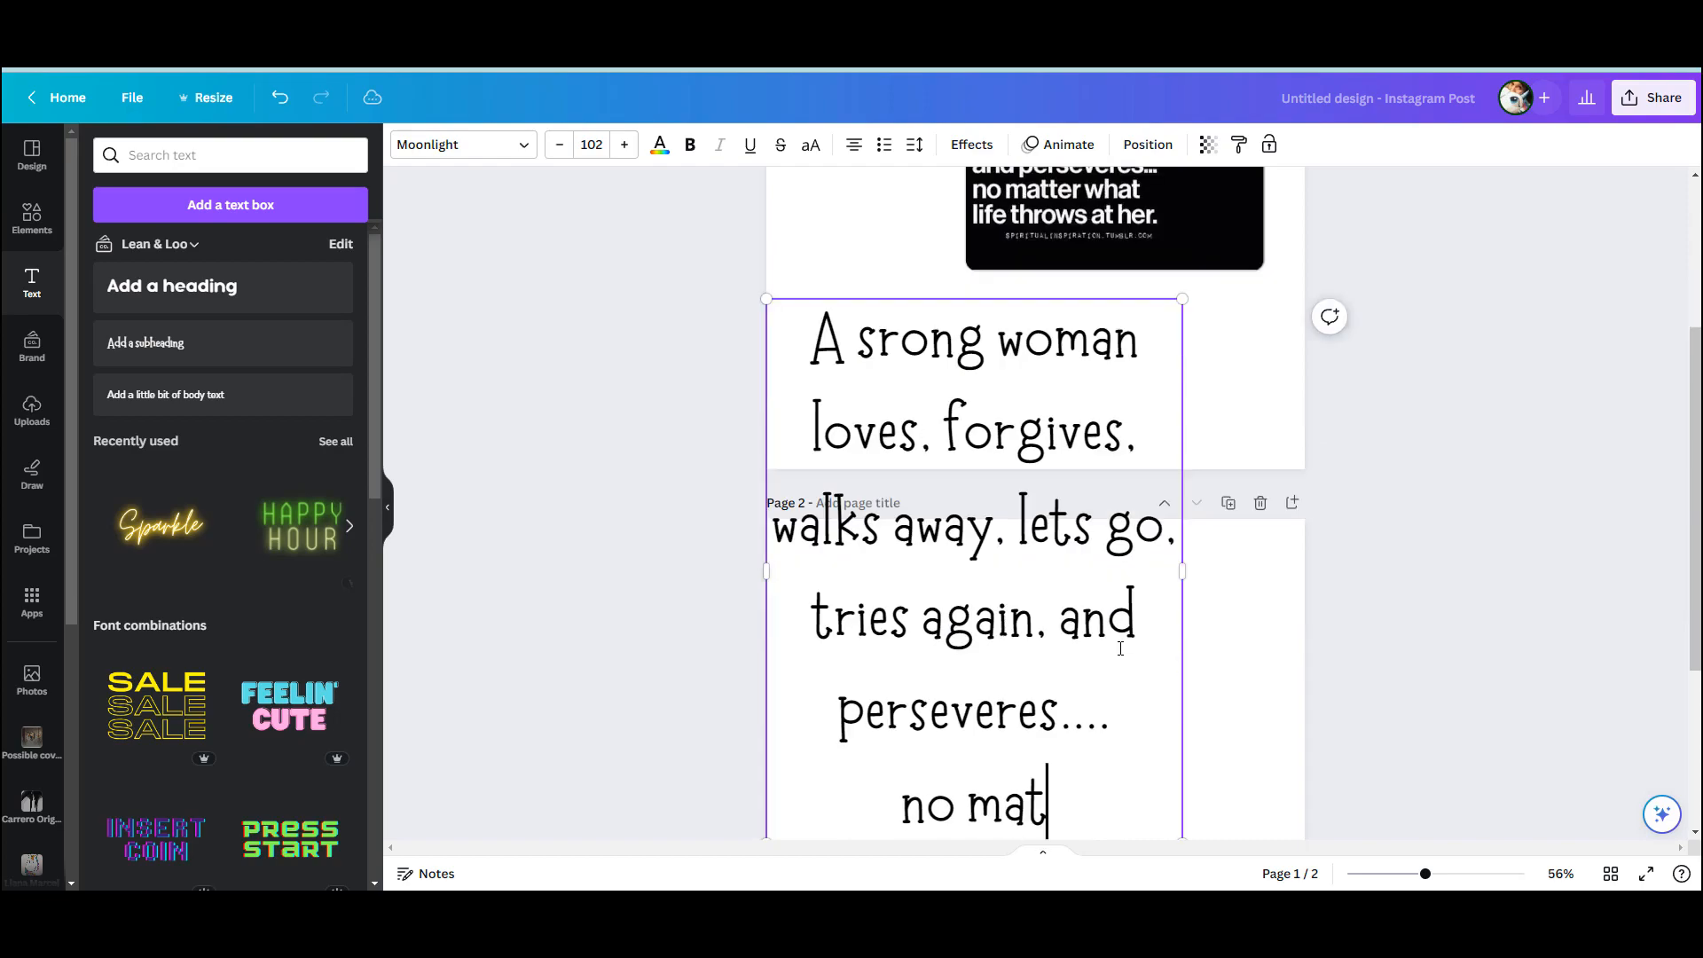
text(ter what life th)
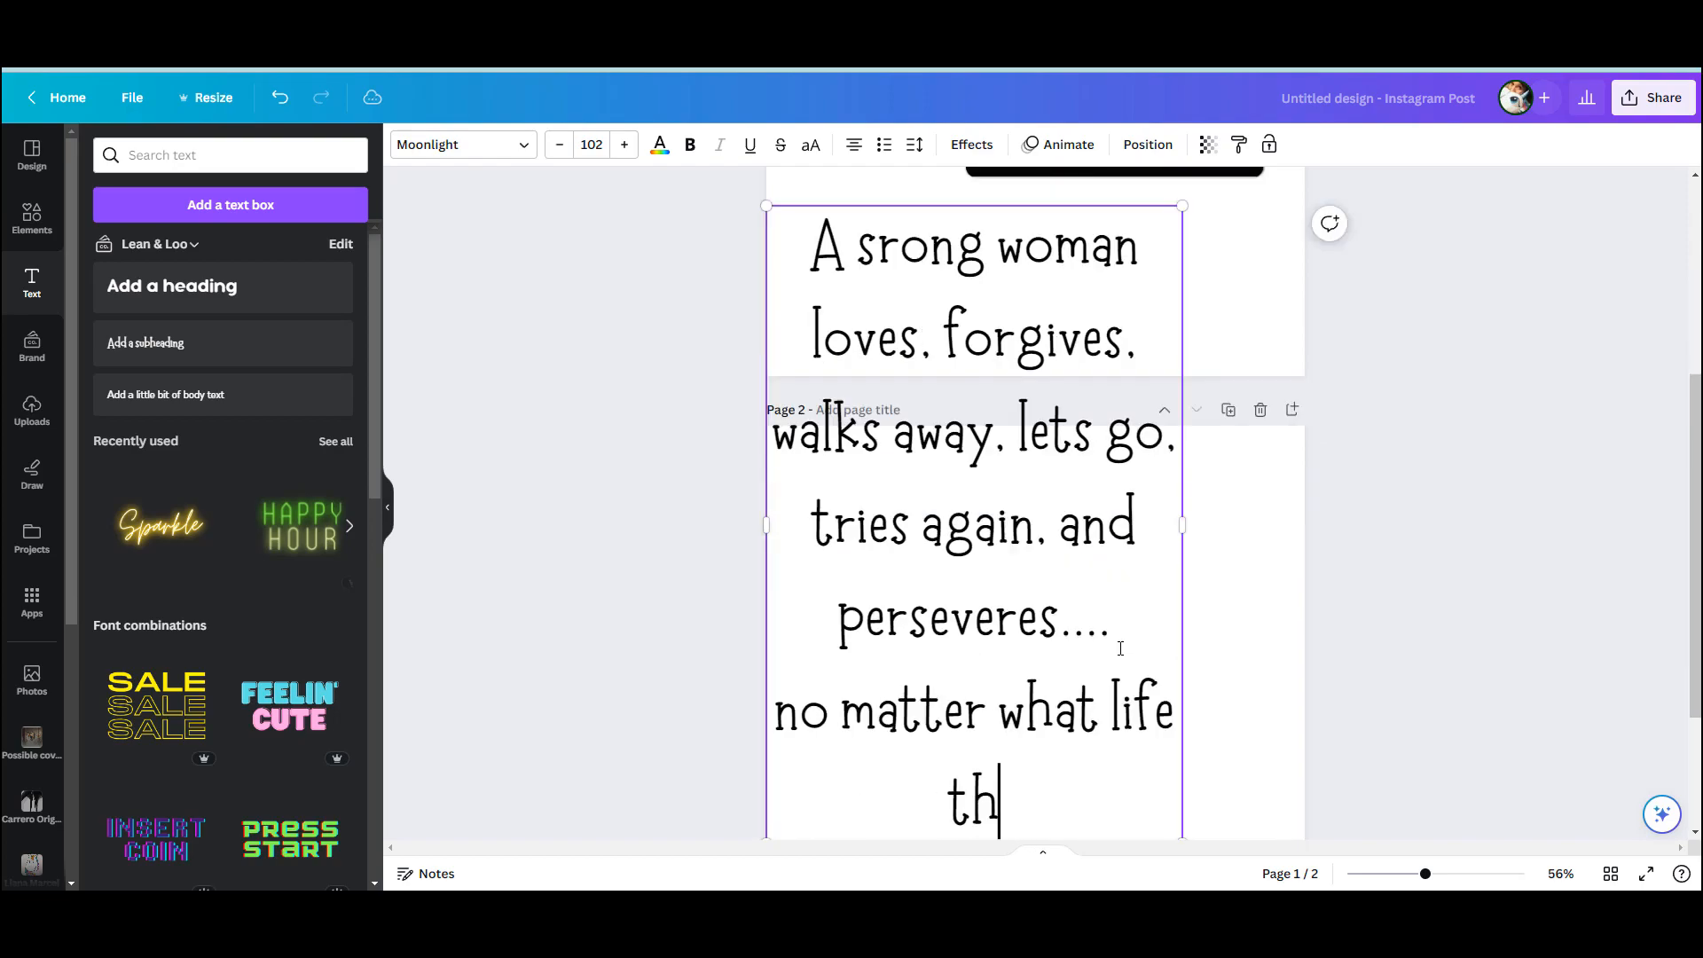
text(rows at her)
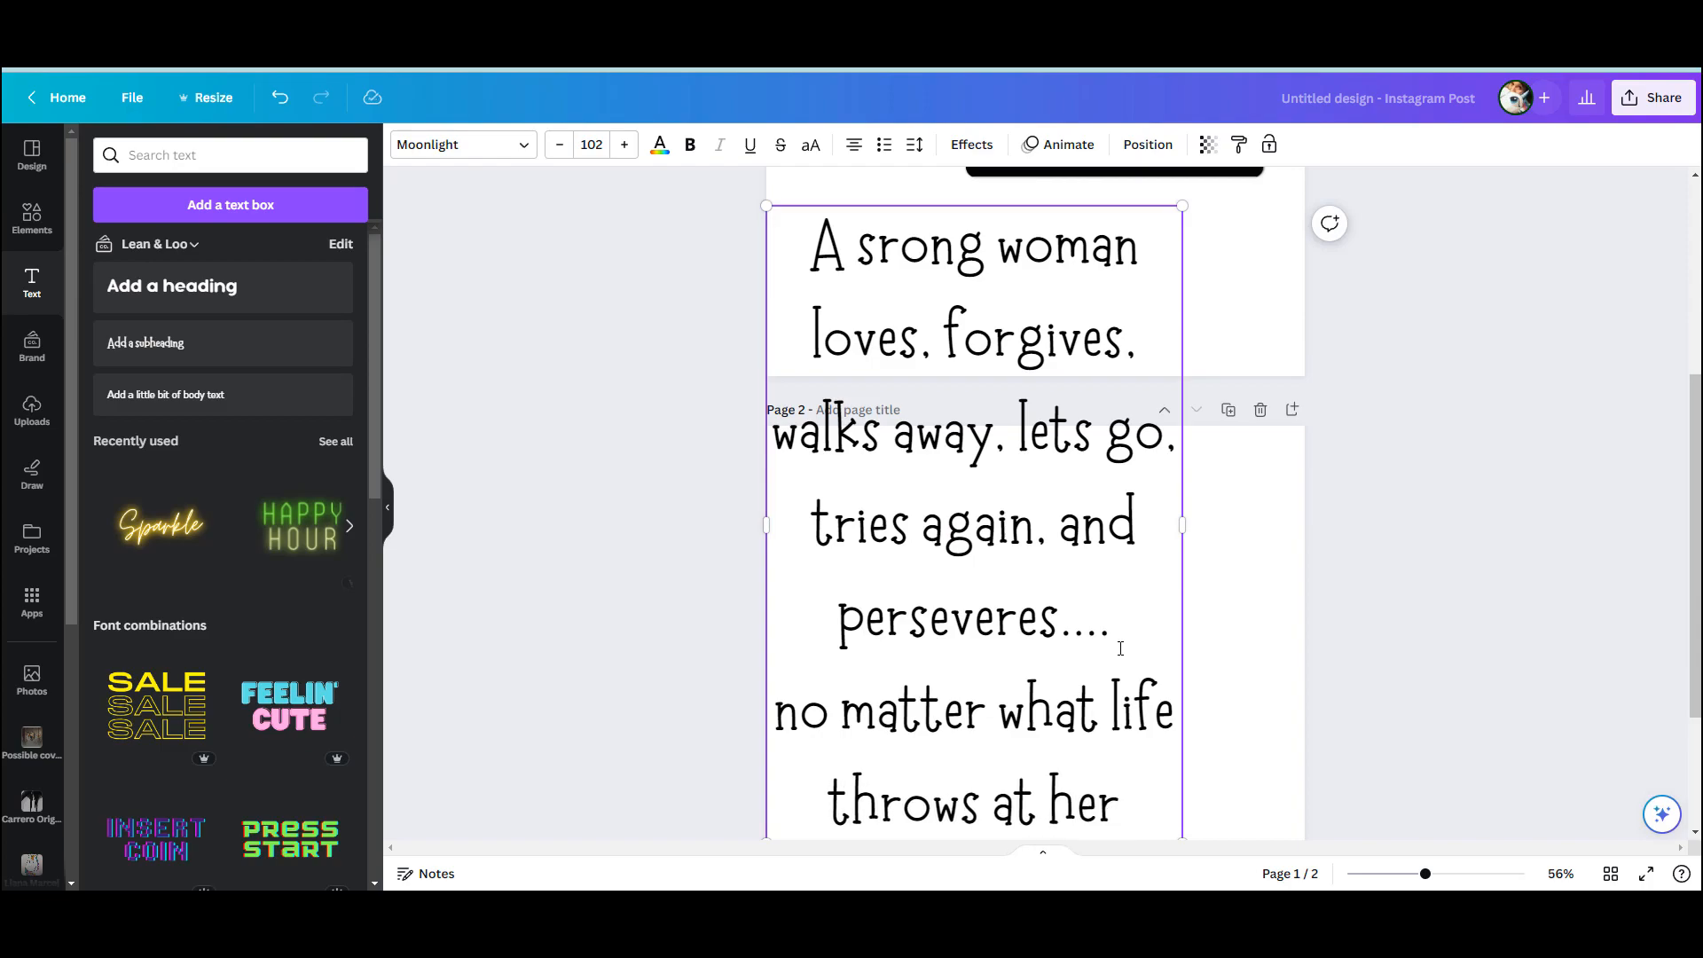
text(.)
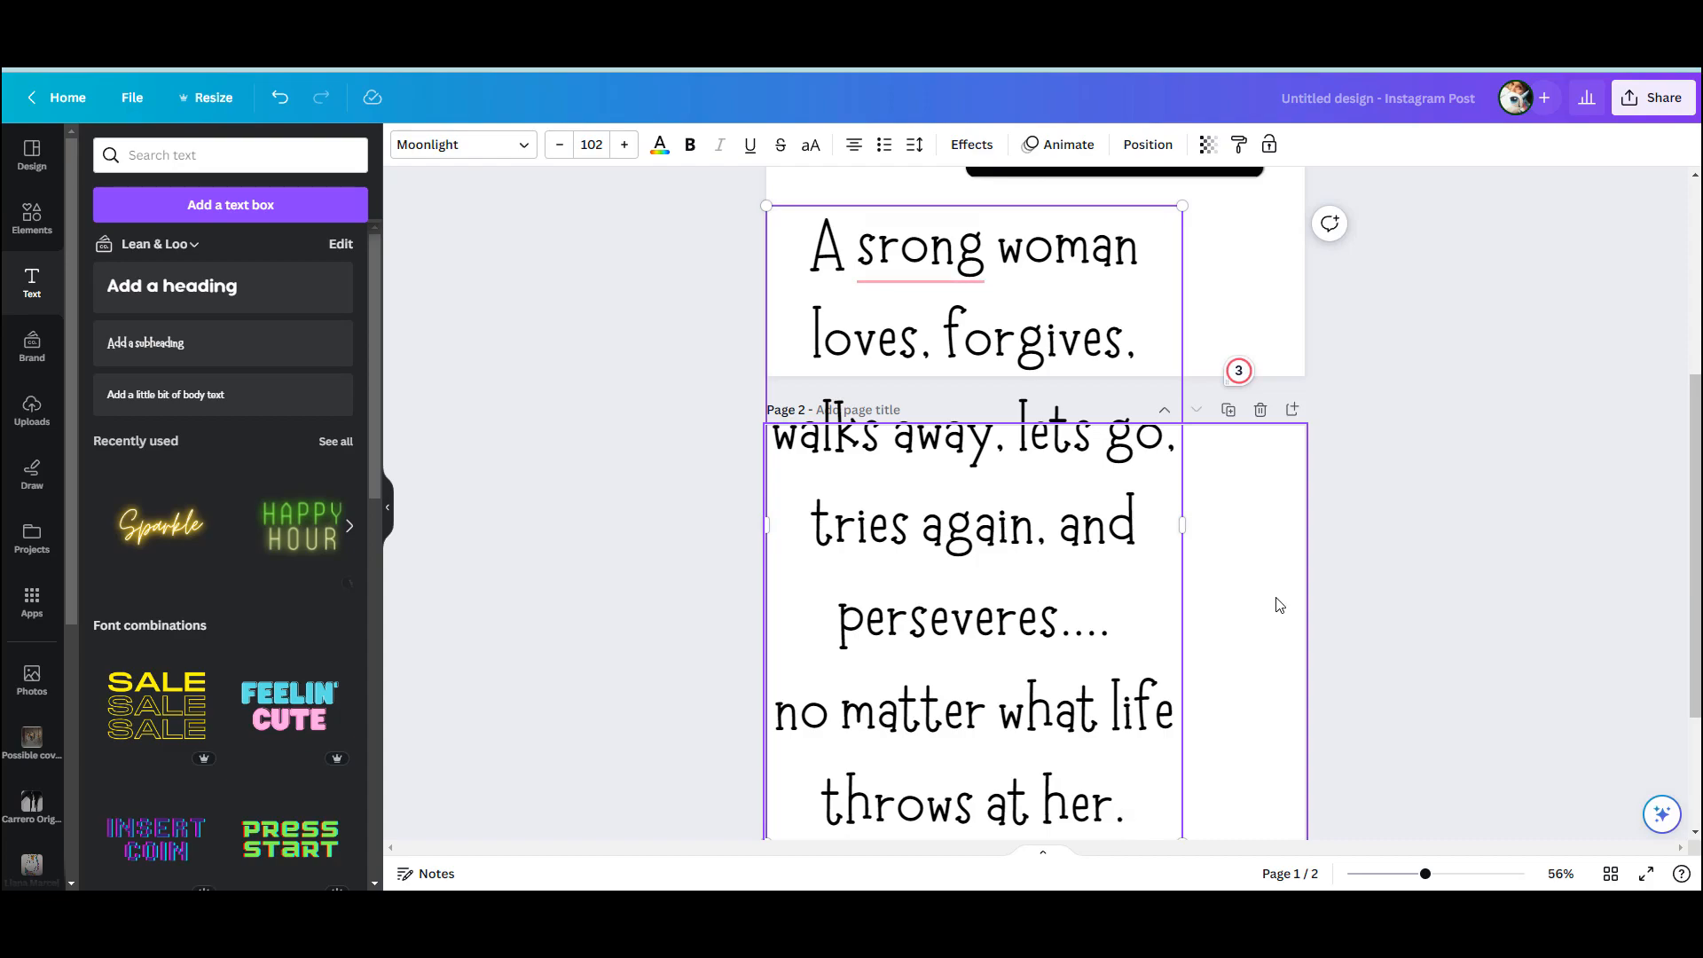
Move the quote text to the top of page 1 and correct "srong" to "strong"
scroll(1206, 417, up, 1)
scroll(1082, 359, up, 3)
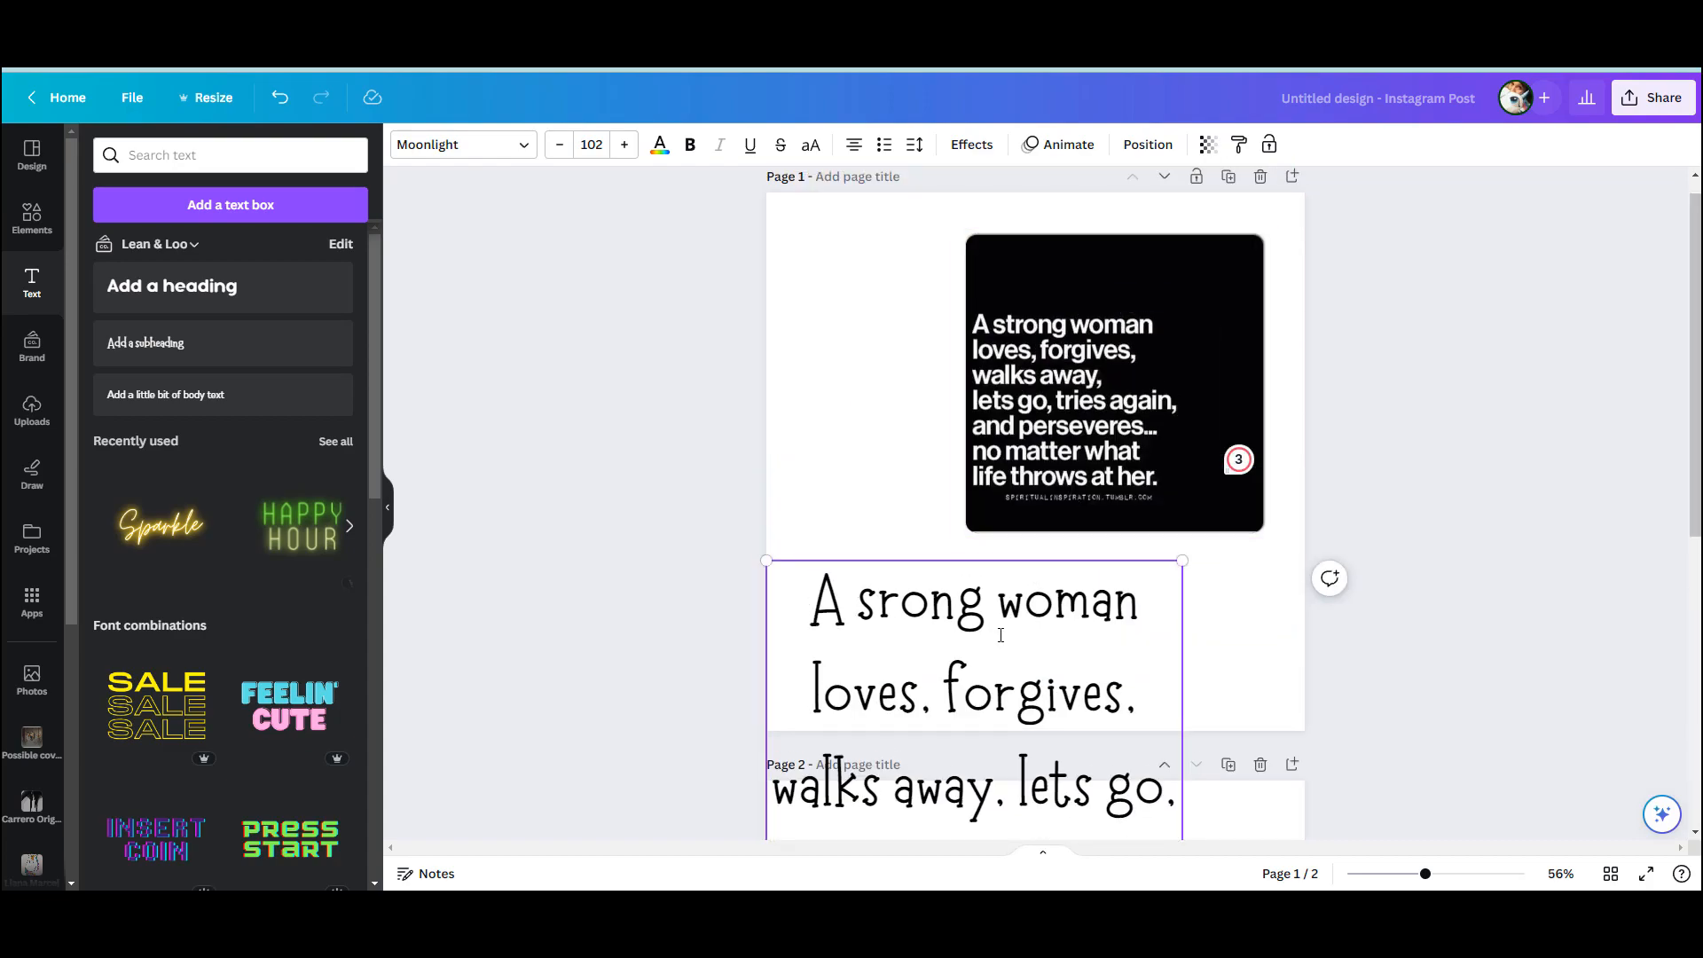
drag(1082, 523, 1063, 148)
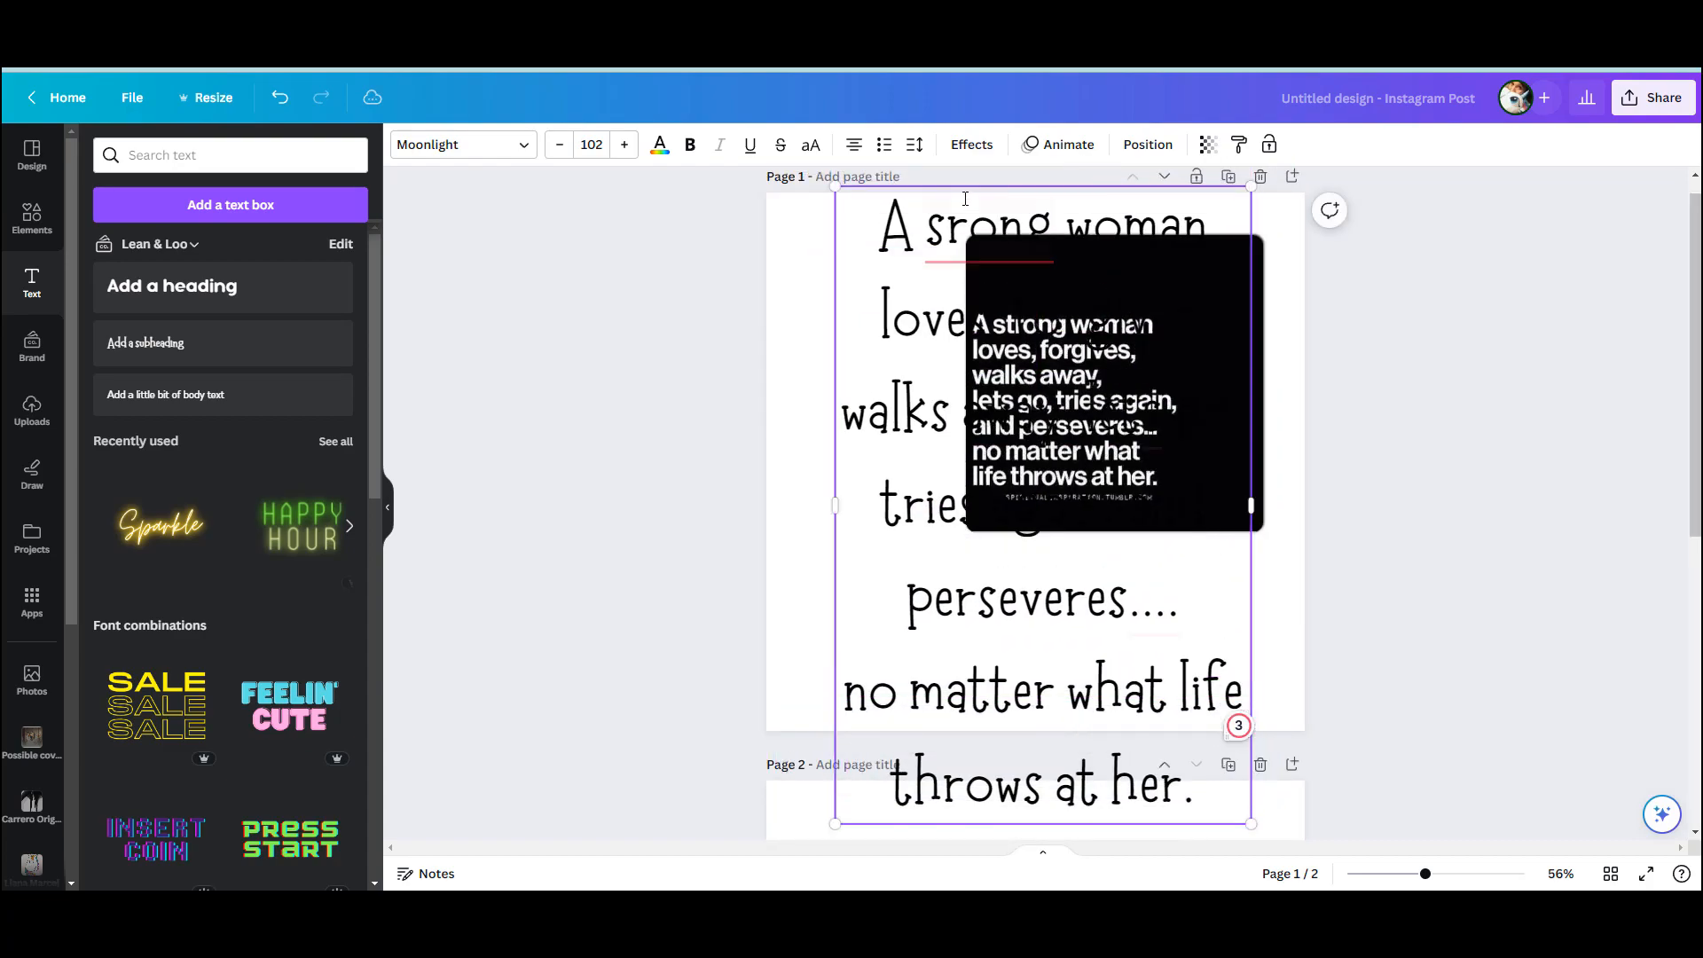
click(947, 224)
text(t)
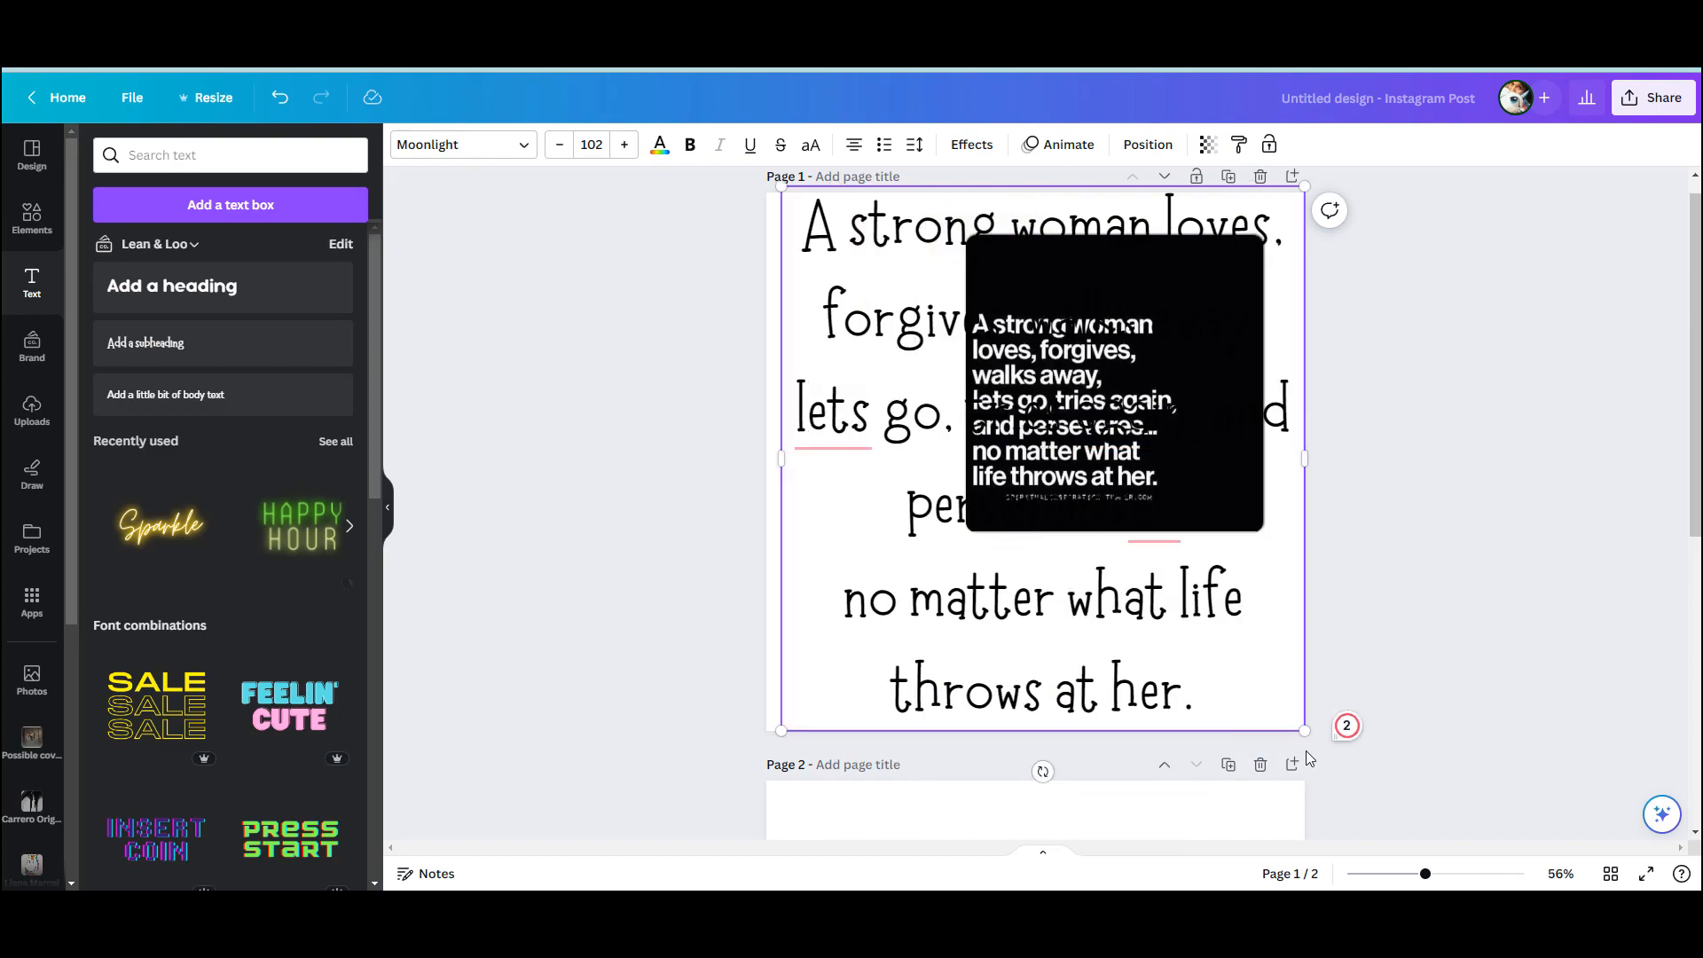
Shrink the quote text to size 47.7 in the page's lower-left area and move the quote image to the upper-right corner
drag(1304, 732, 1026, 441)
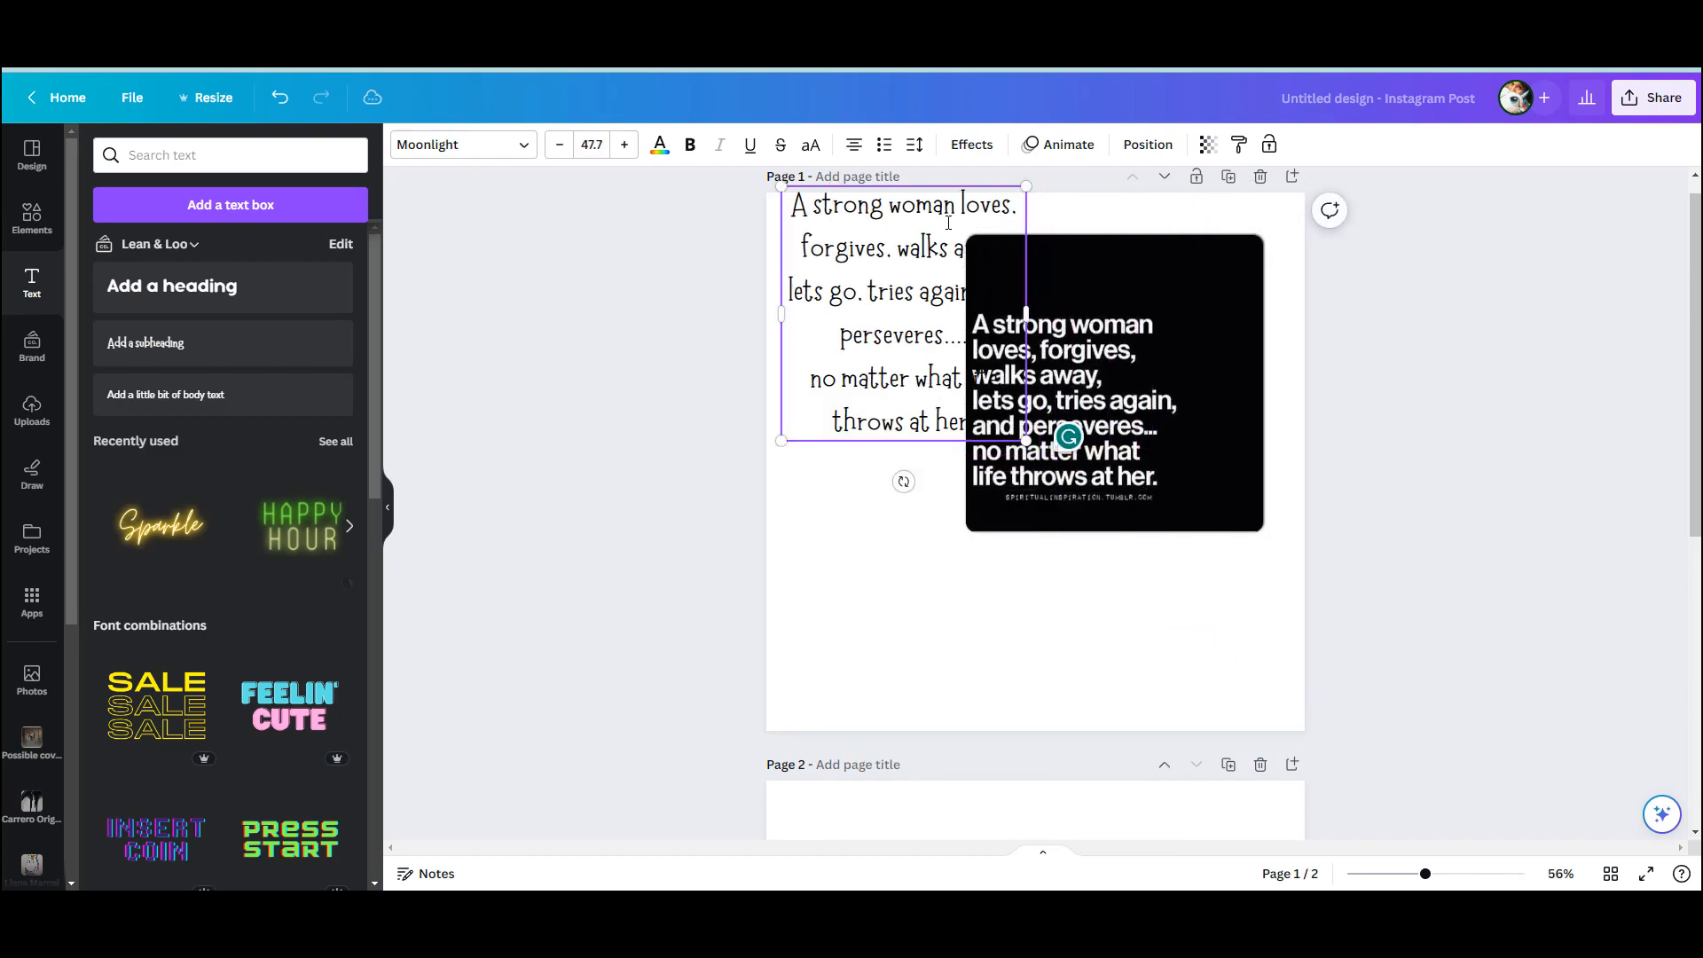
drag(935, 181, 952, 416)
click(1193, 353)
drag(1193, 353, 1226, 256)
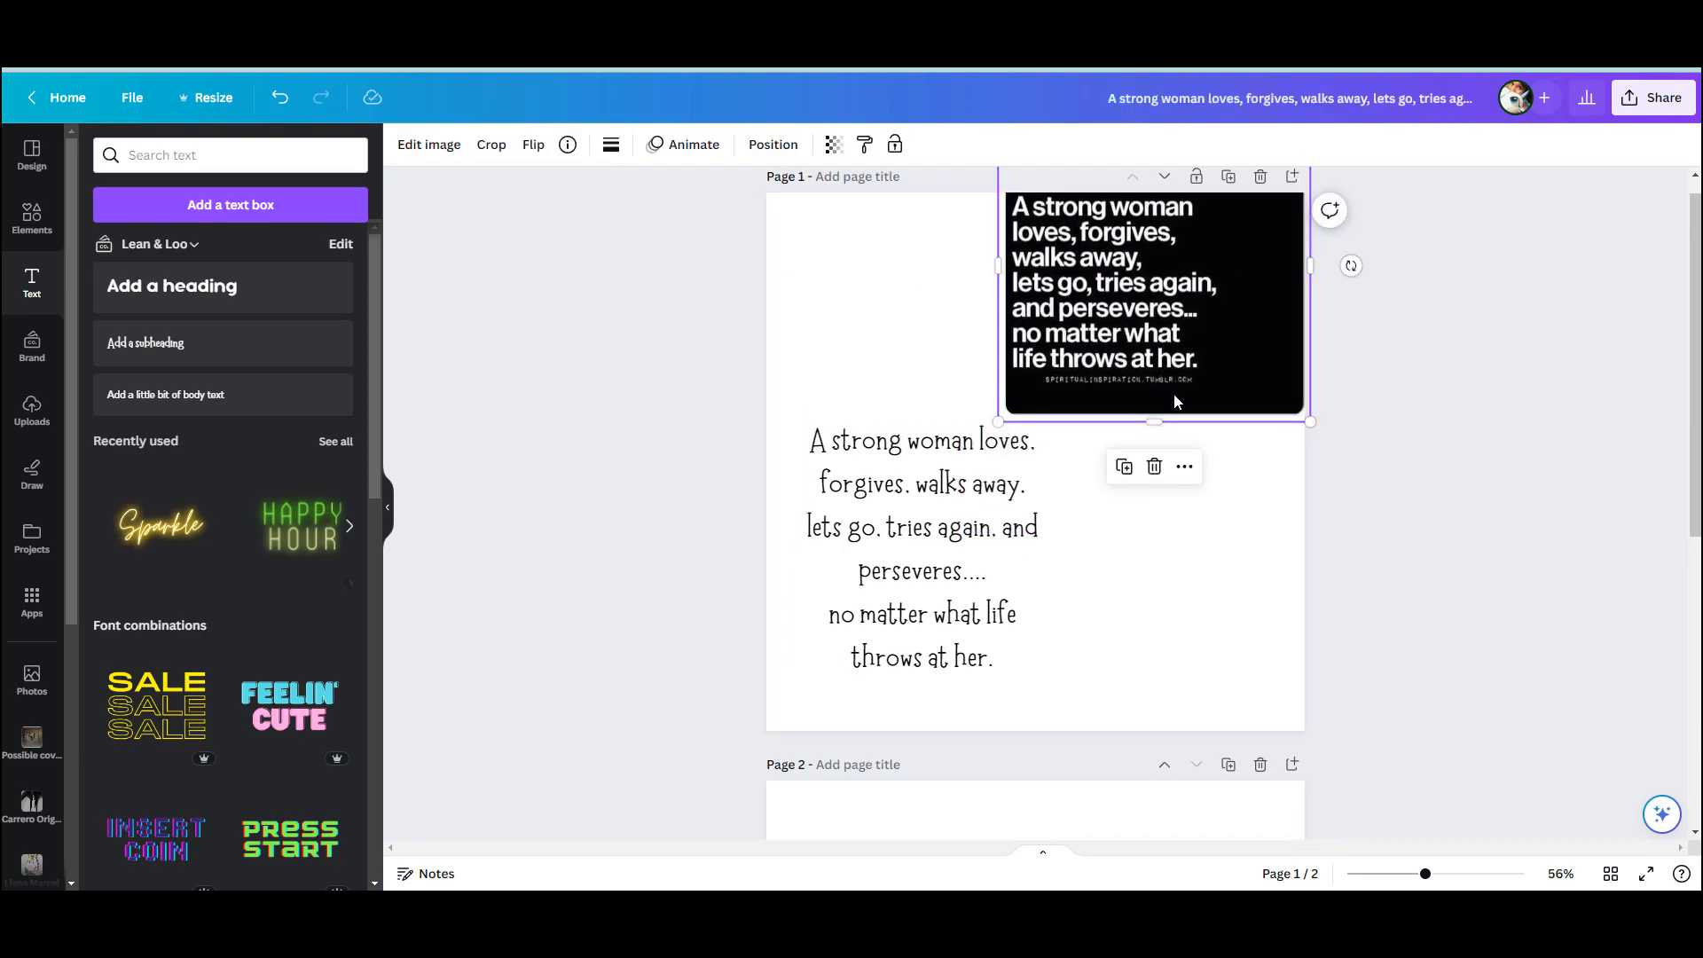
Try the My Dear Watson Regular font on the quote's closing sentence, "no matter what life throws at her."
click(1023, 663)
click(1022, 665)
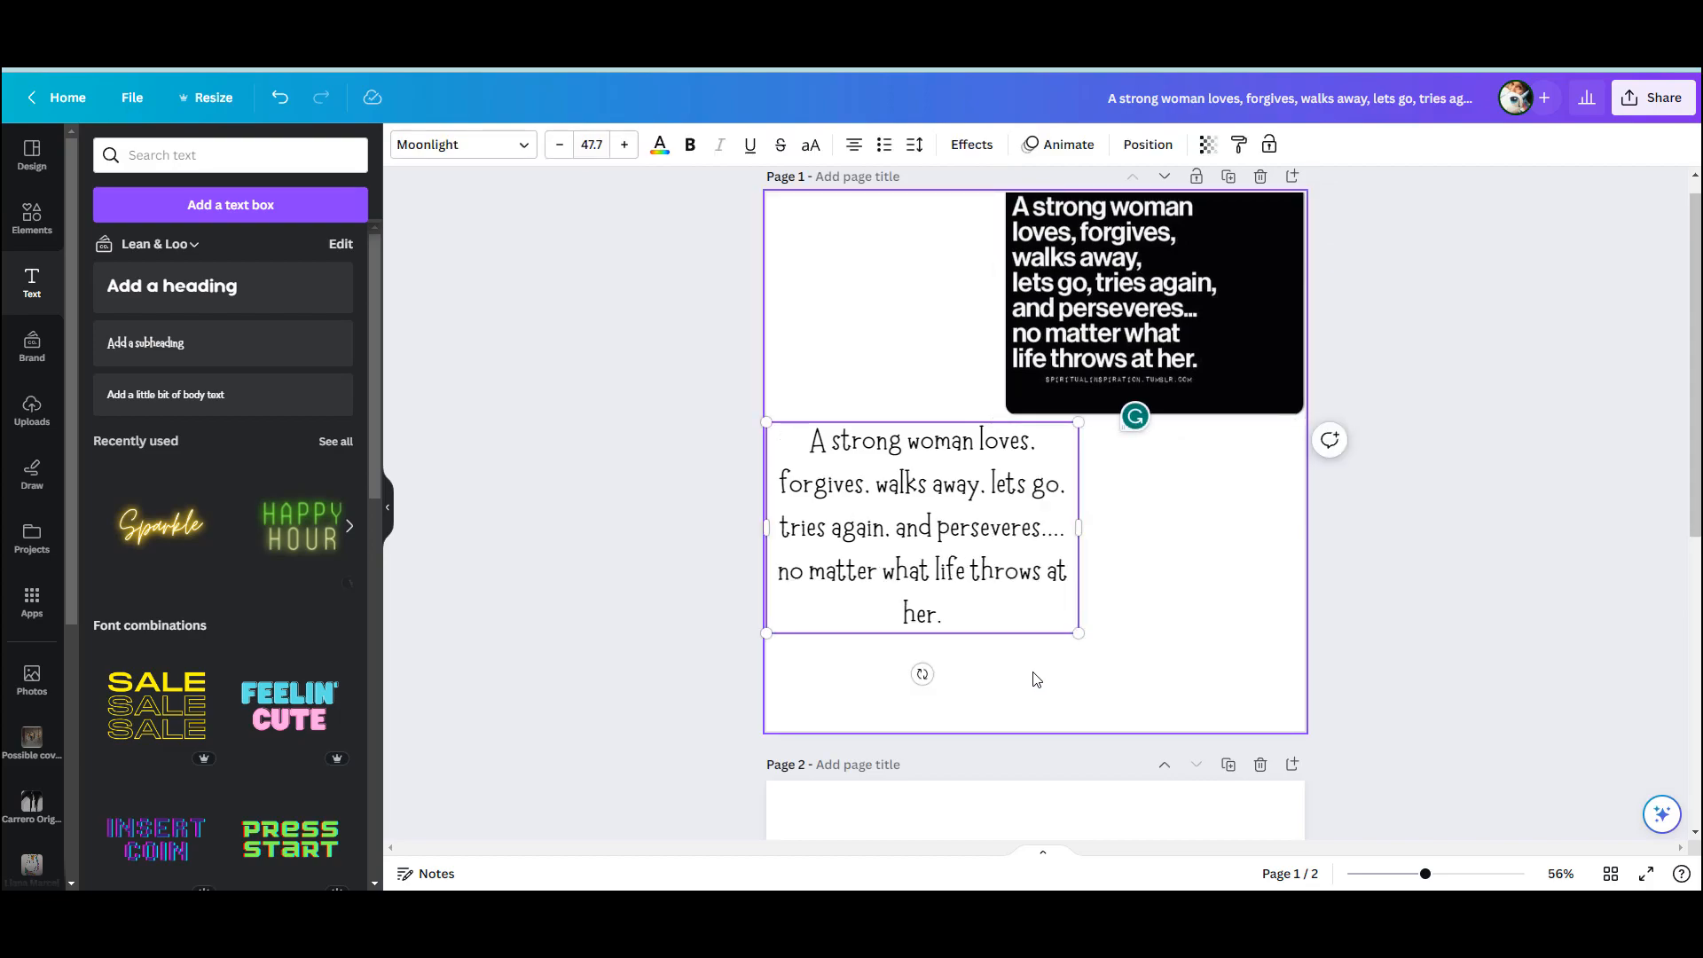
click(466, 142)
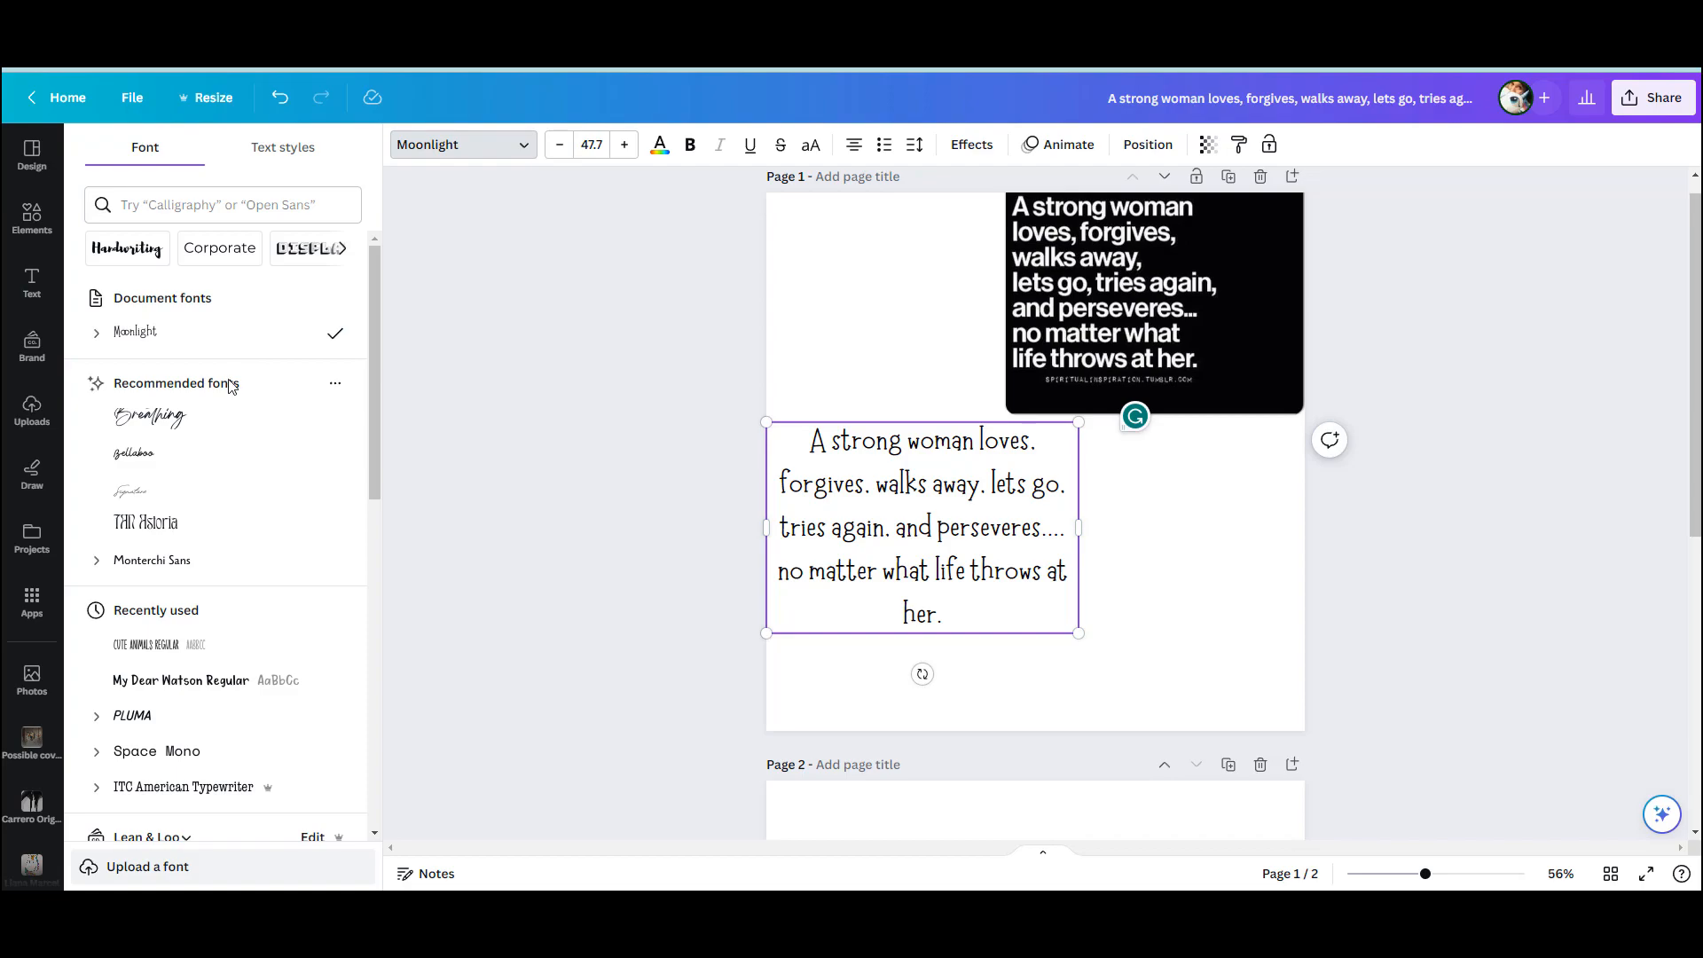
scroll(204, 564, down, 4)
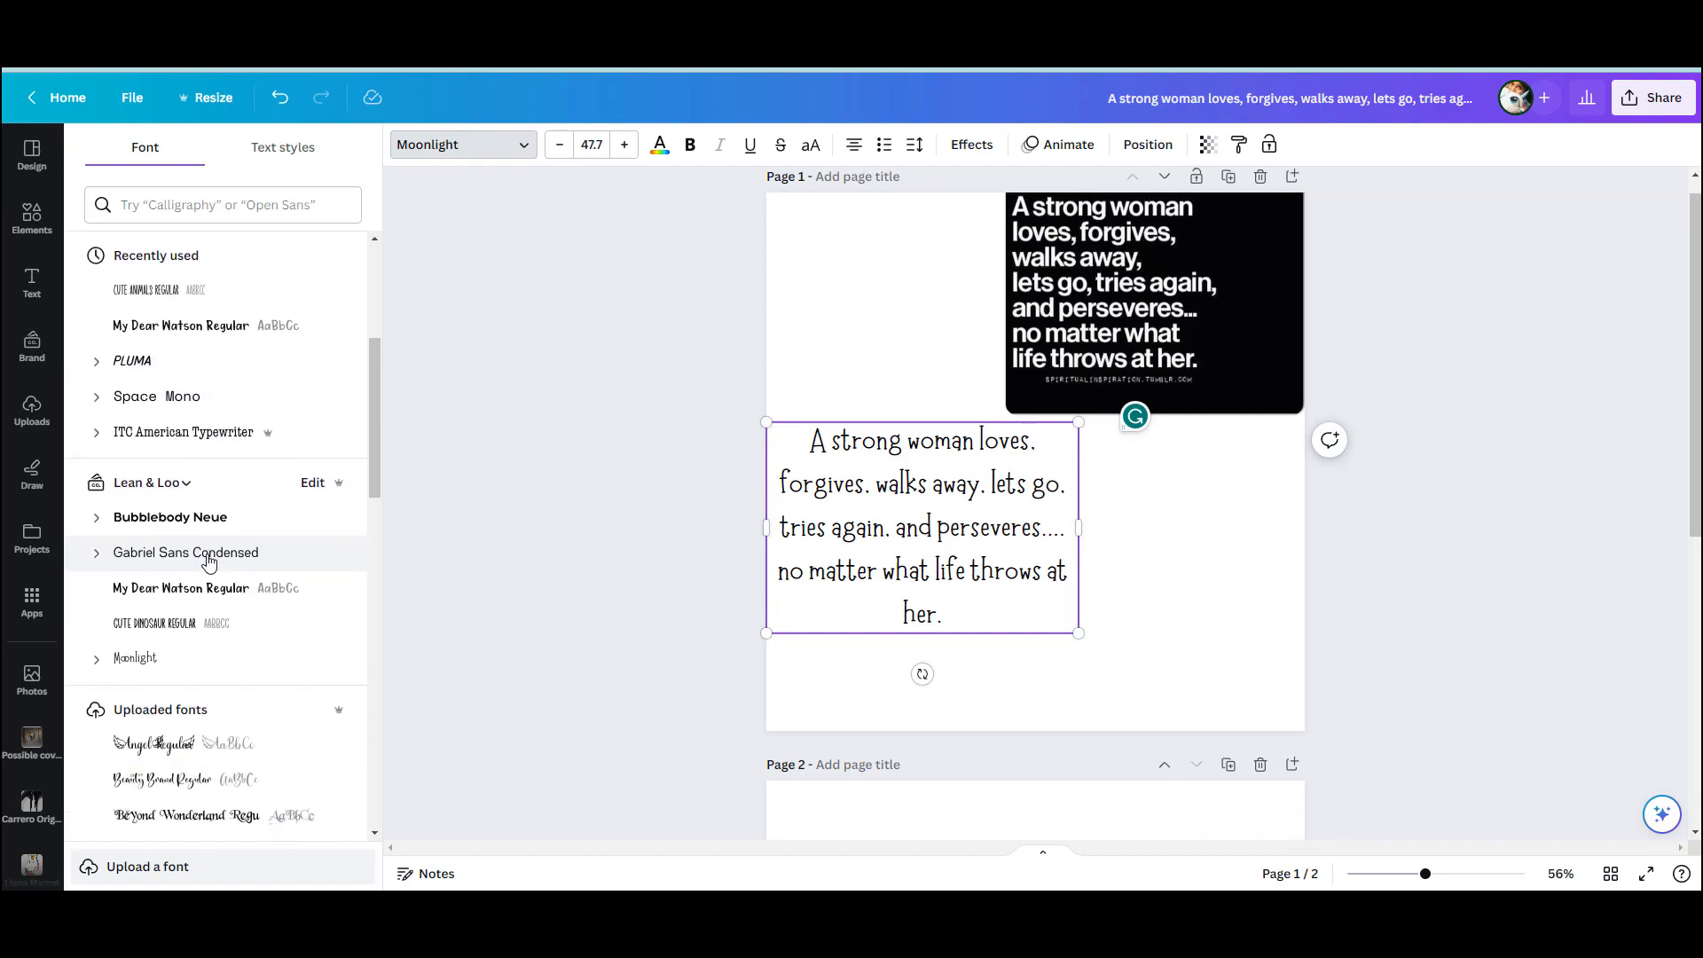
click(185, 590)
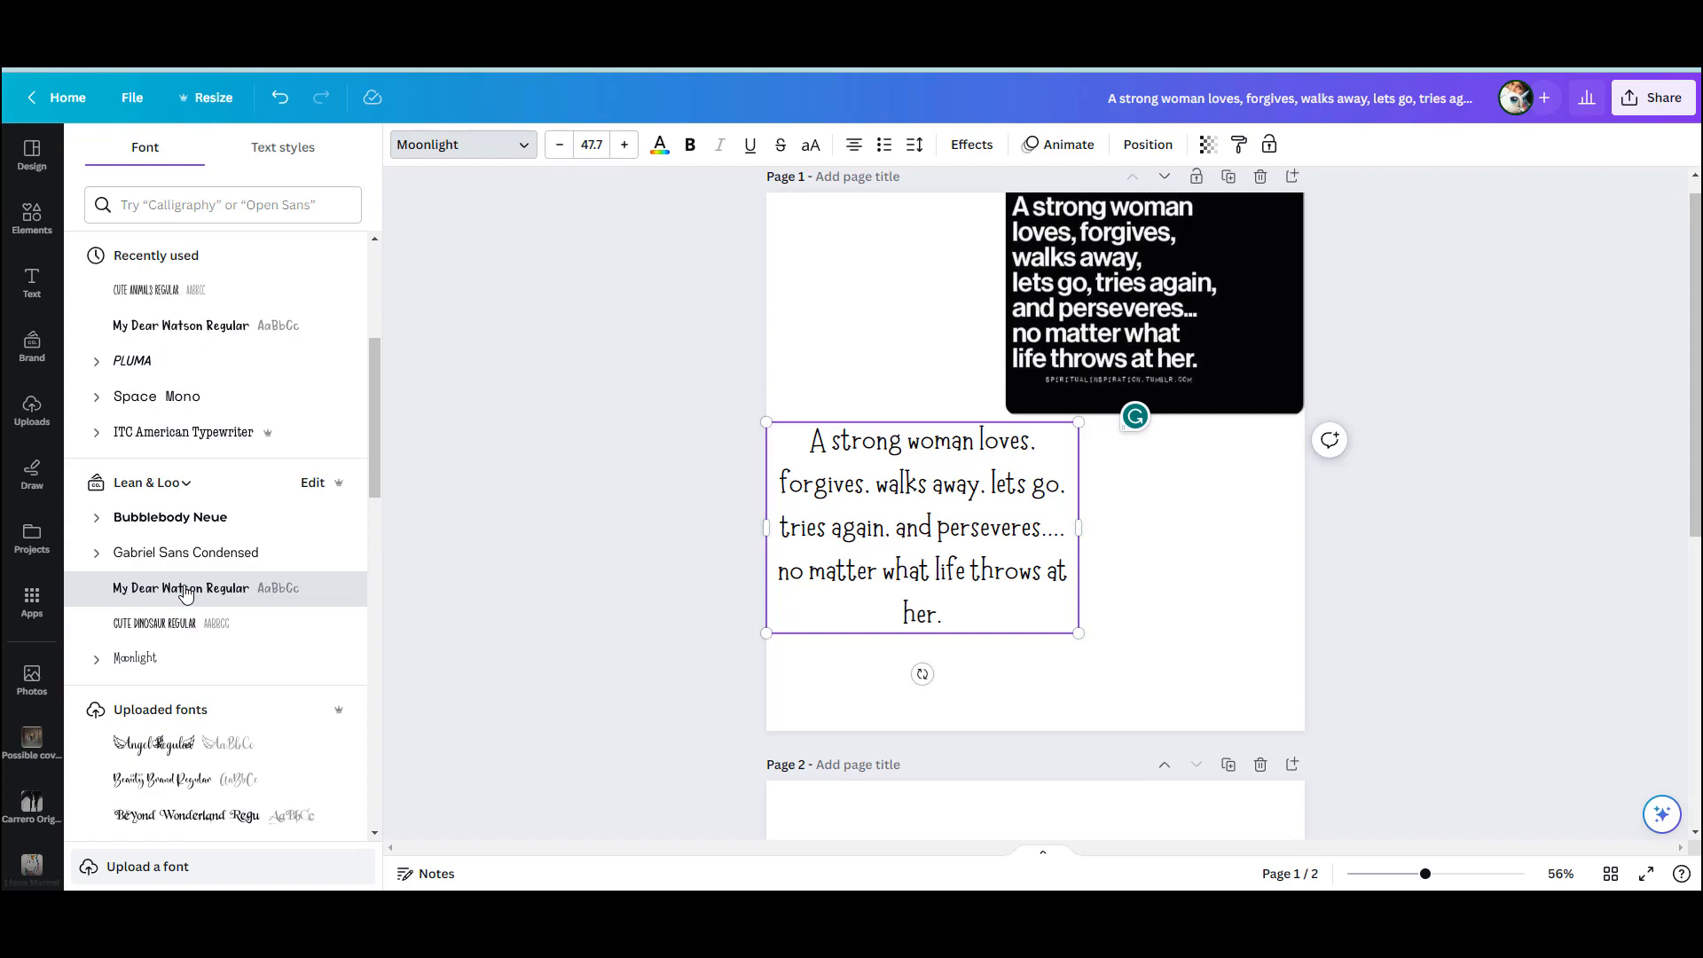
Set the entire quote text to the Cute Dinosaur Regular font
drag(1014, 621, 758, 457)
click(1026, 630)
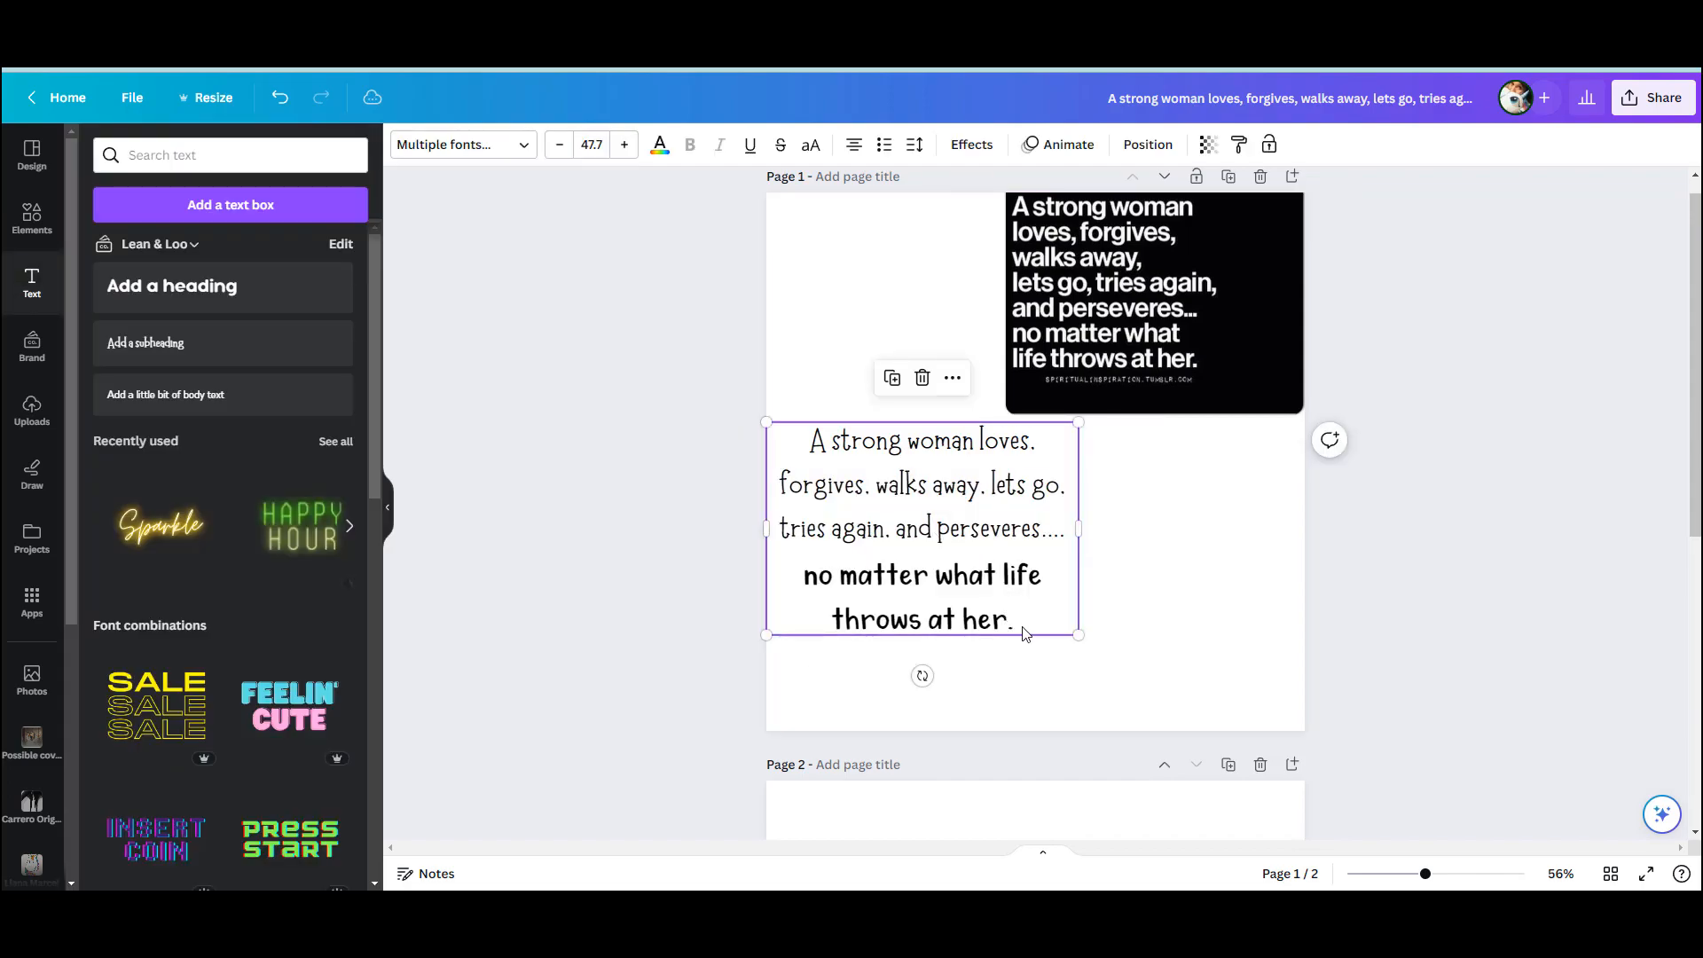
drag(1031, 633, 803, 435)
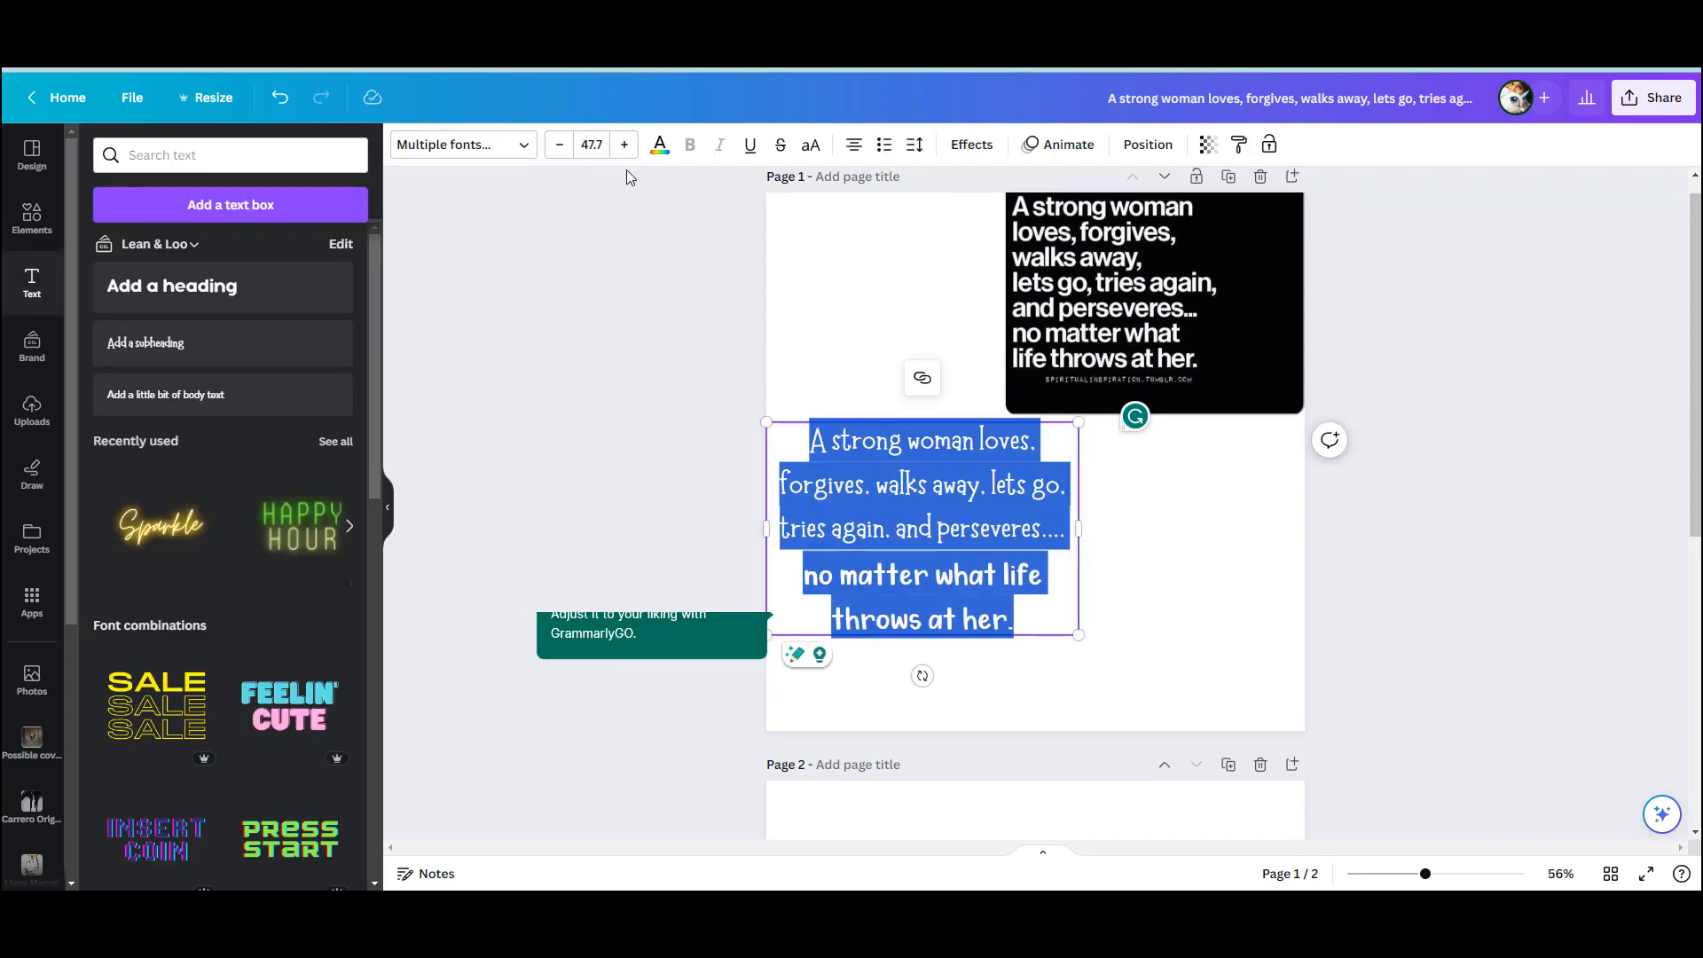
click(470, 146)
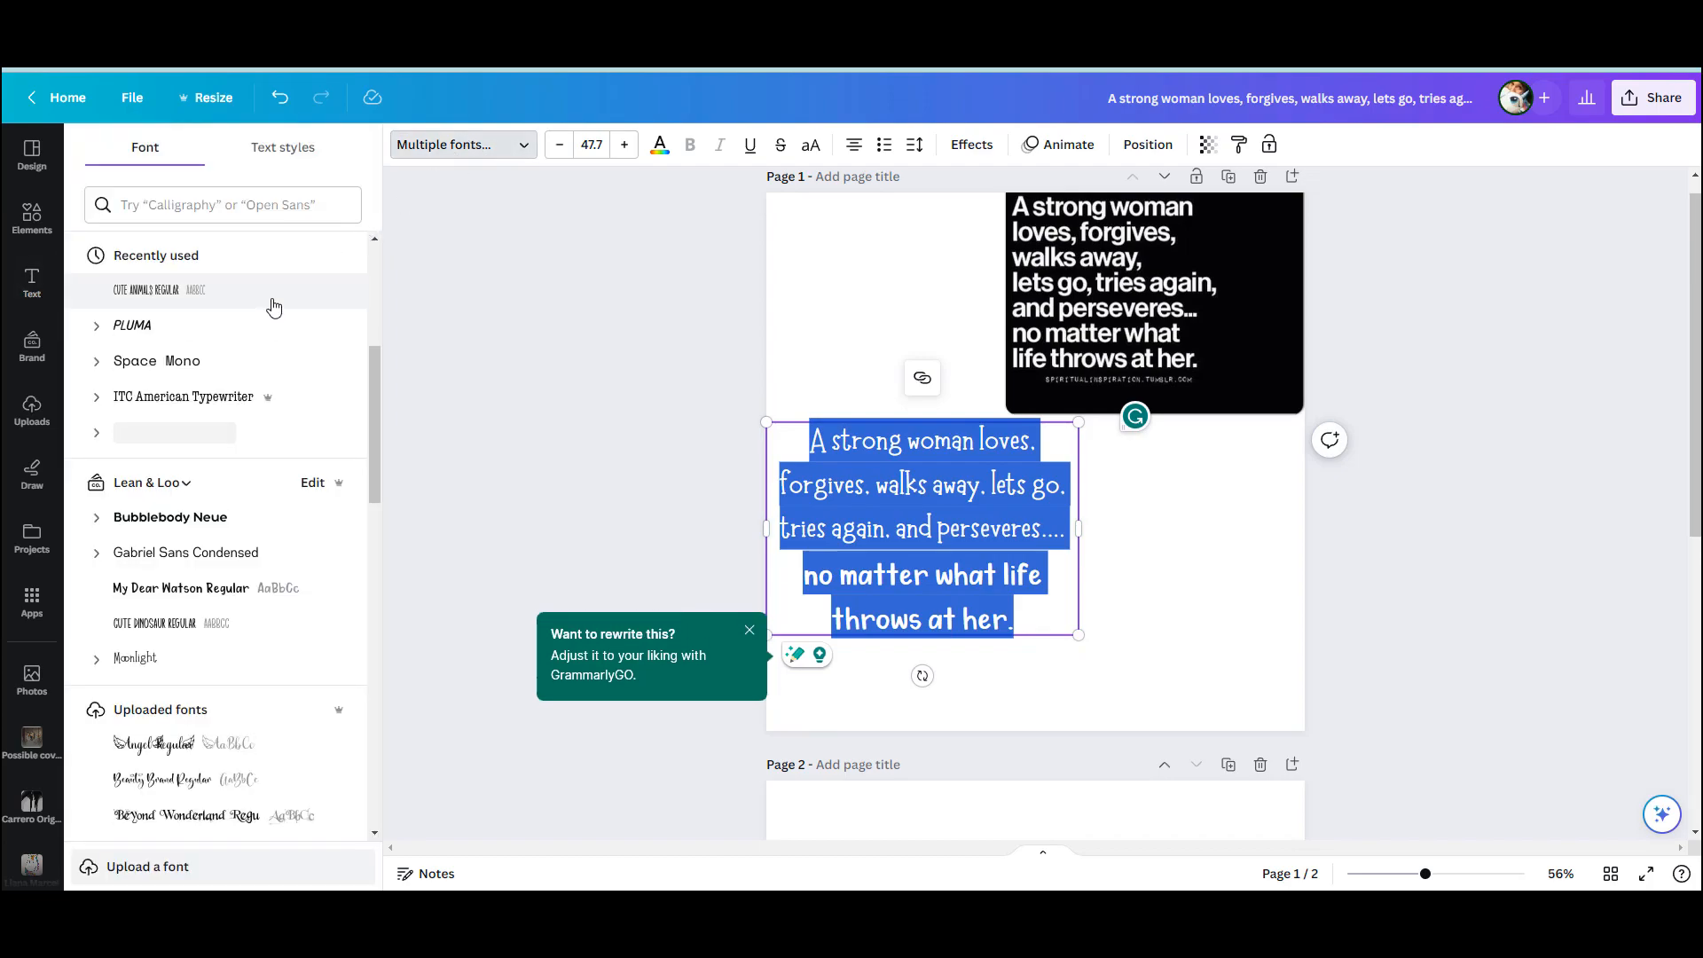
click(182, 621)
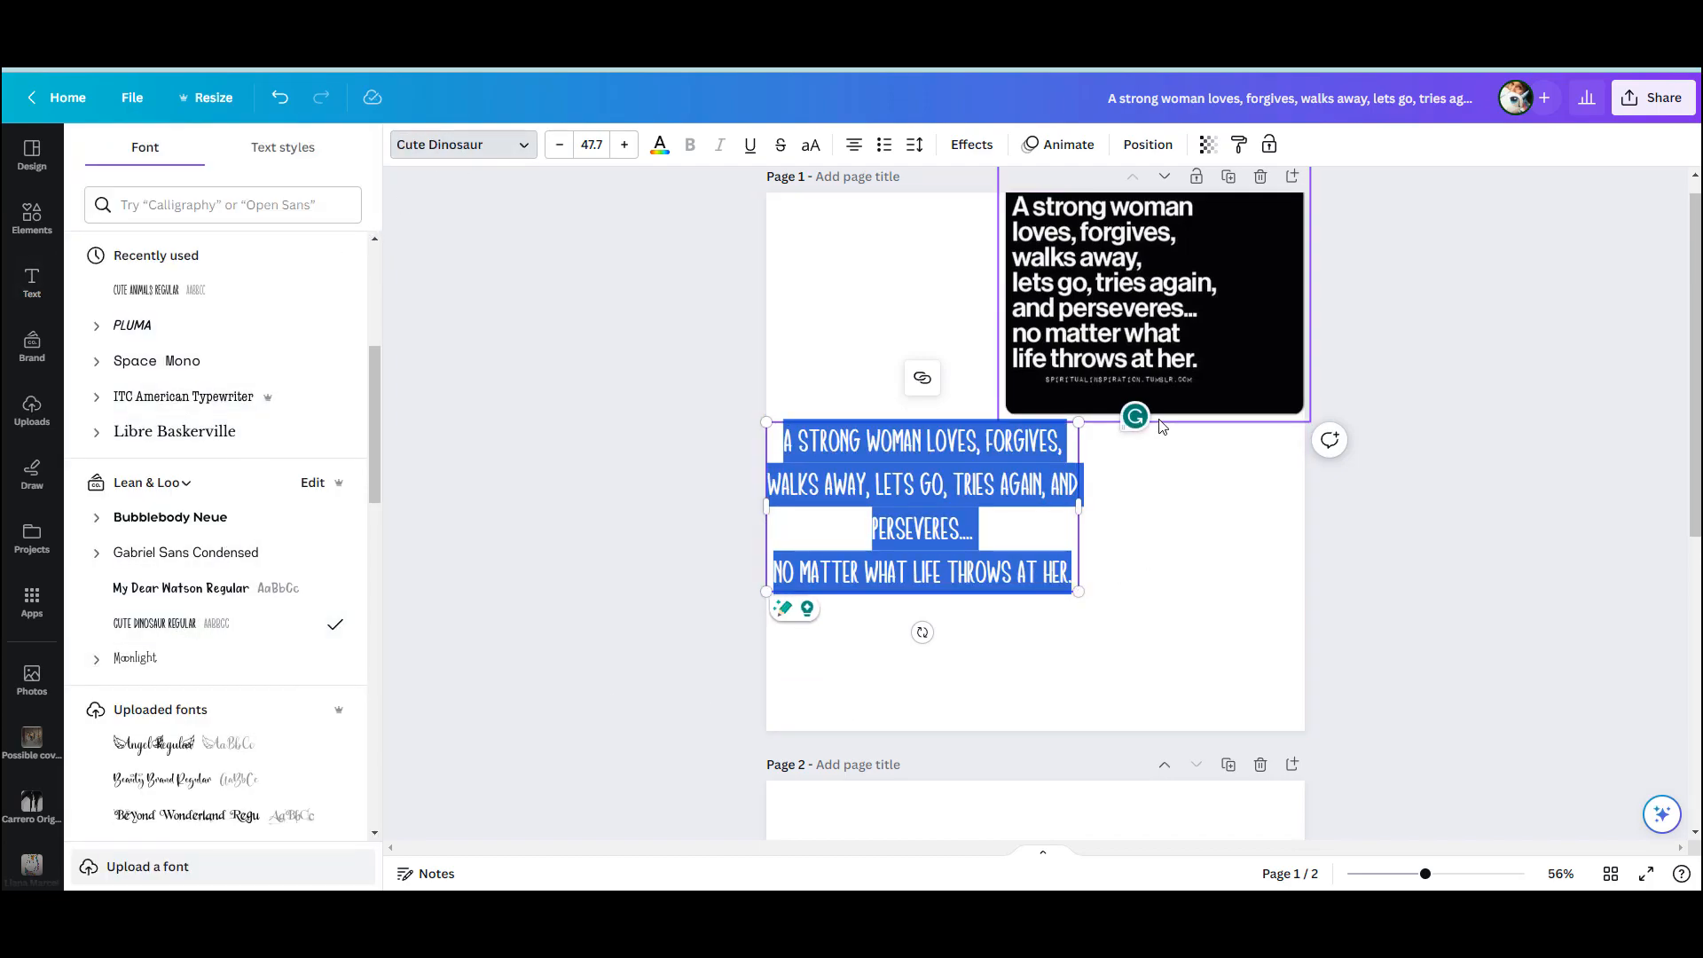
click(1109, 638)
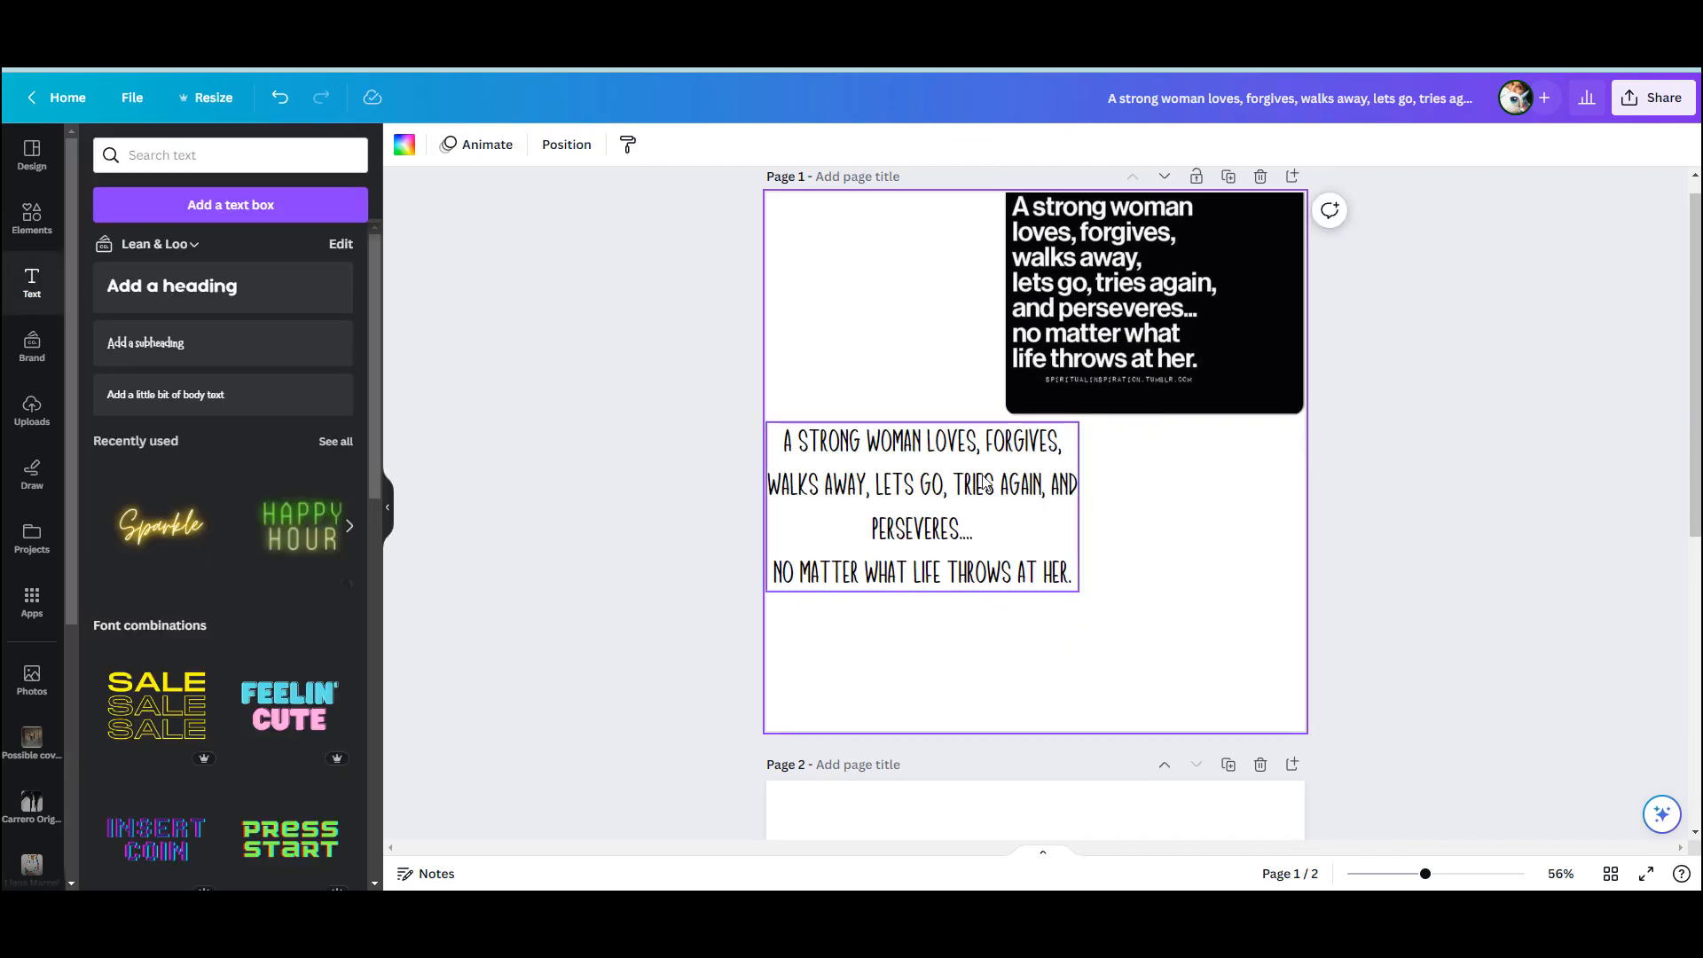
Add a body text box, enlarge it to size 33.8, and place it in the empty lower-right area of page 1
click(165, 399)
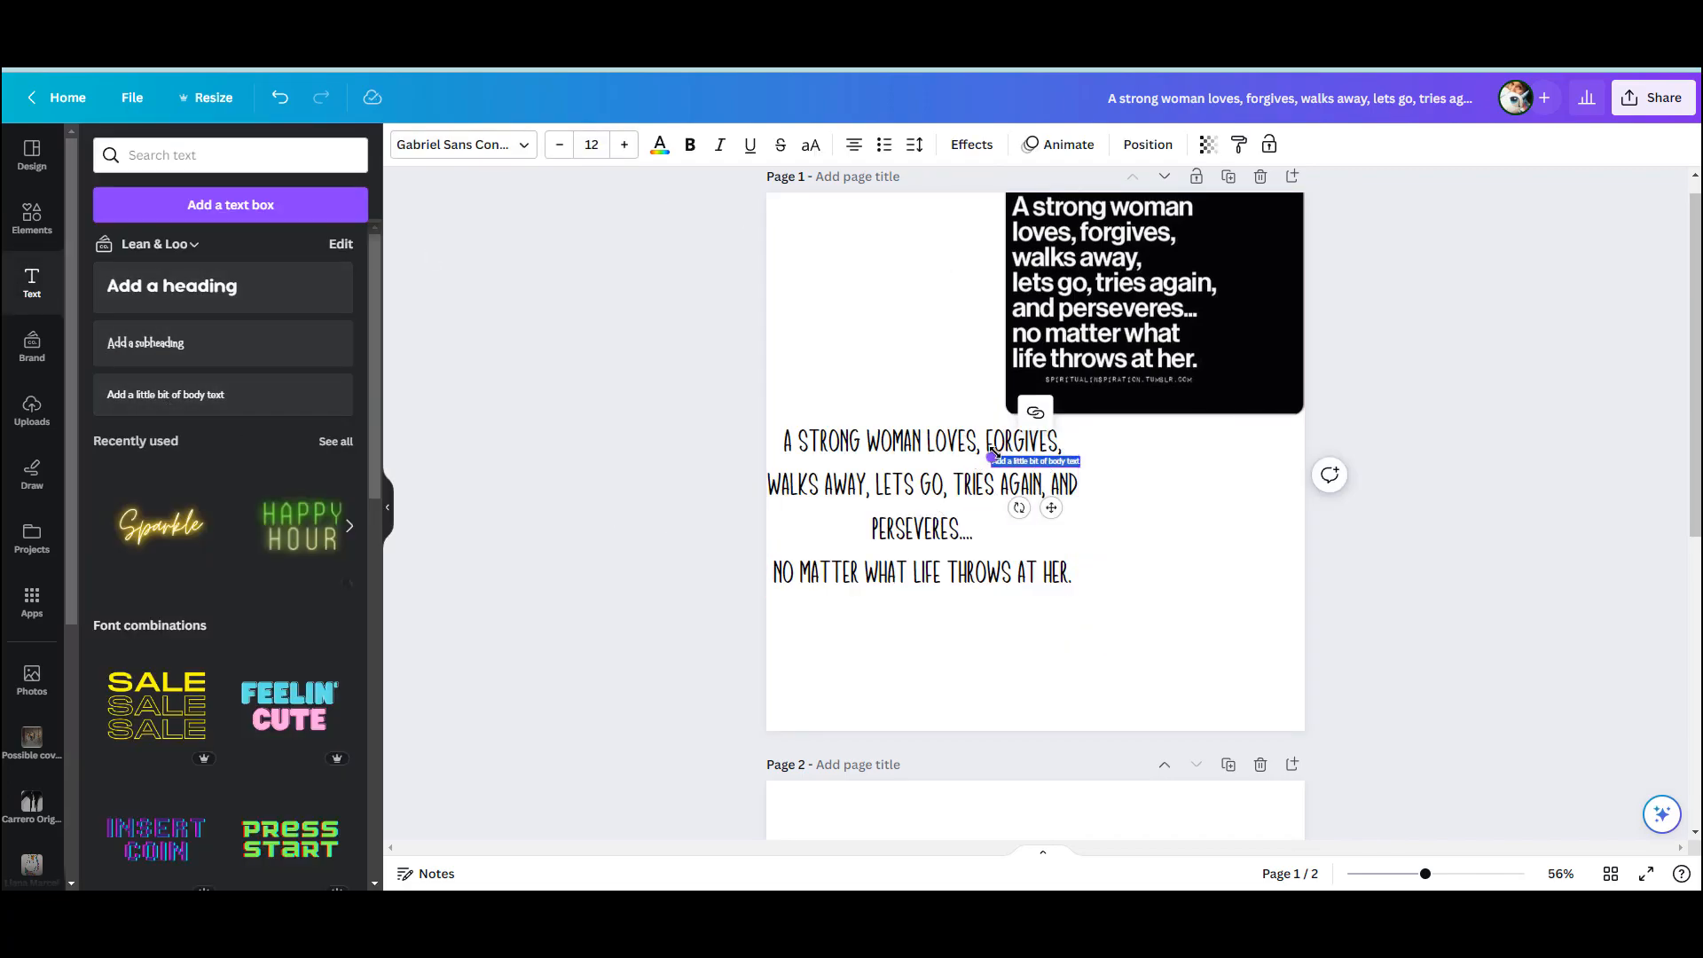
drag(902, 432, 834, 436)
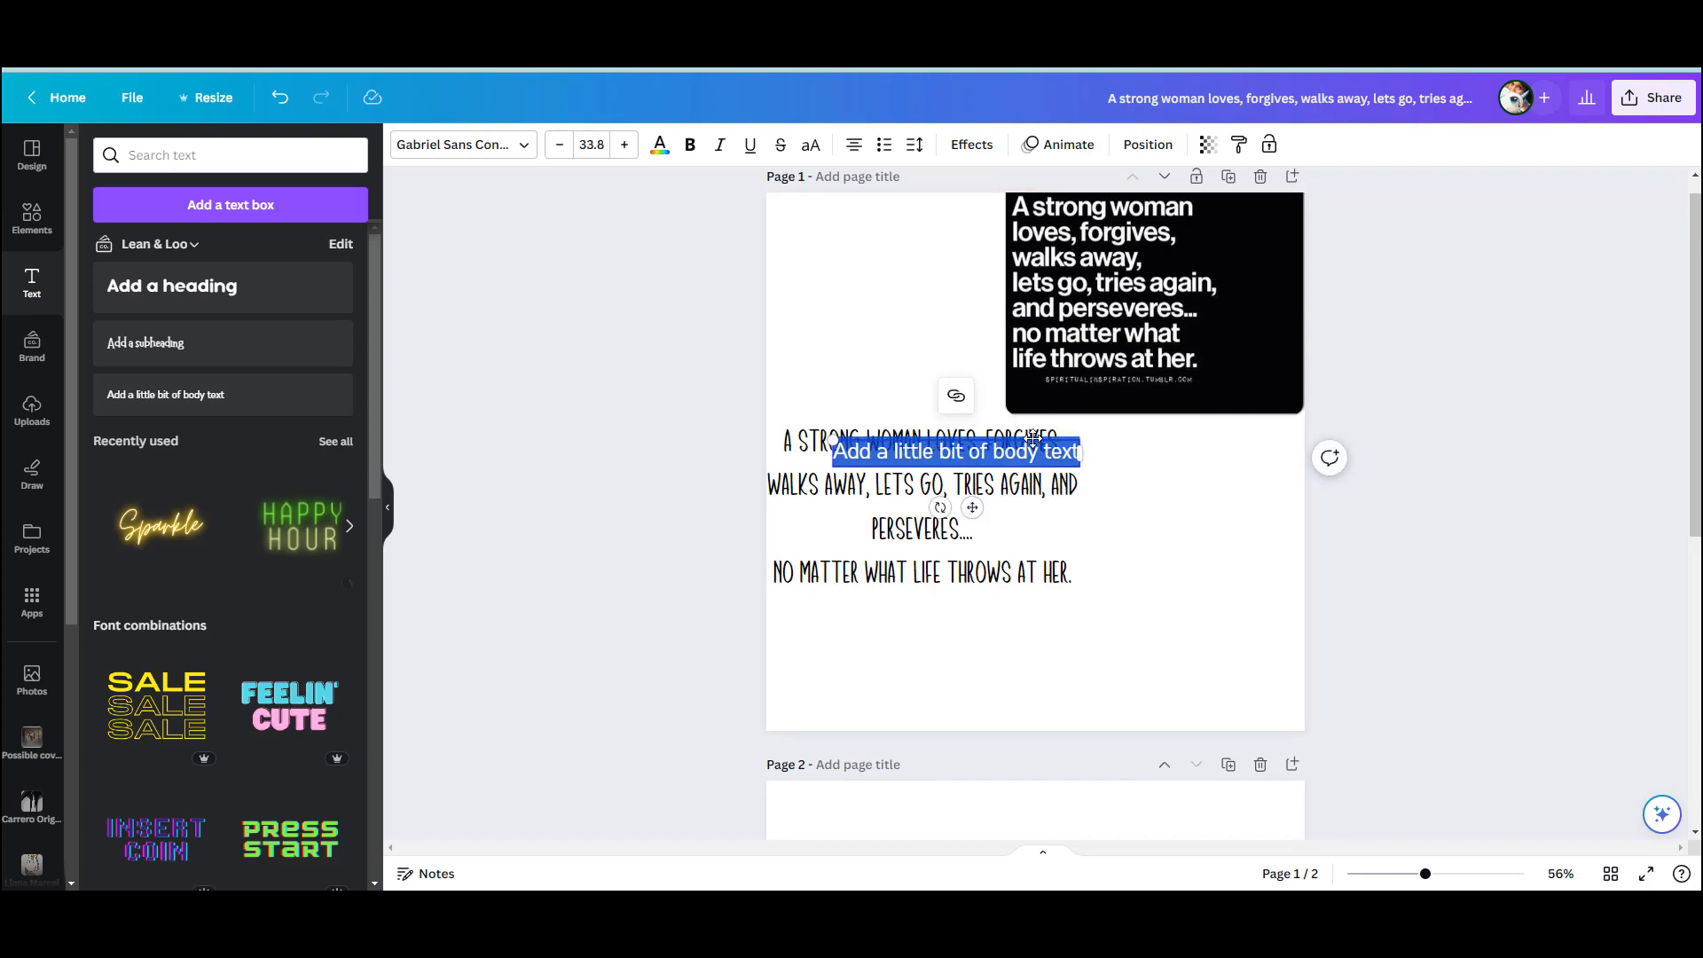
drag(1032, 438, 1182, 649)
click(1188, 665)
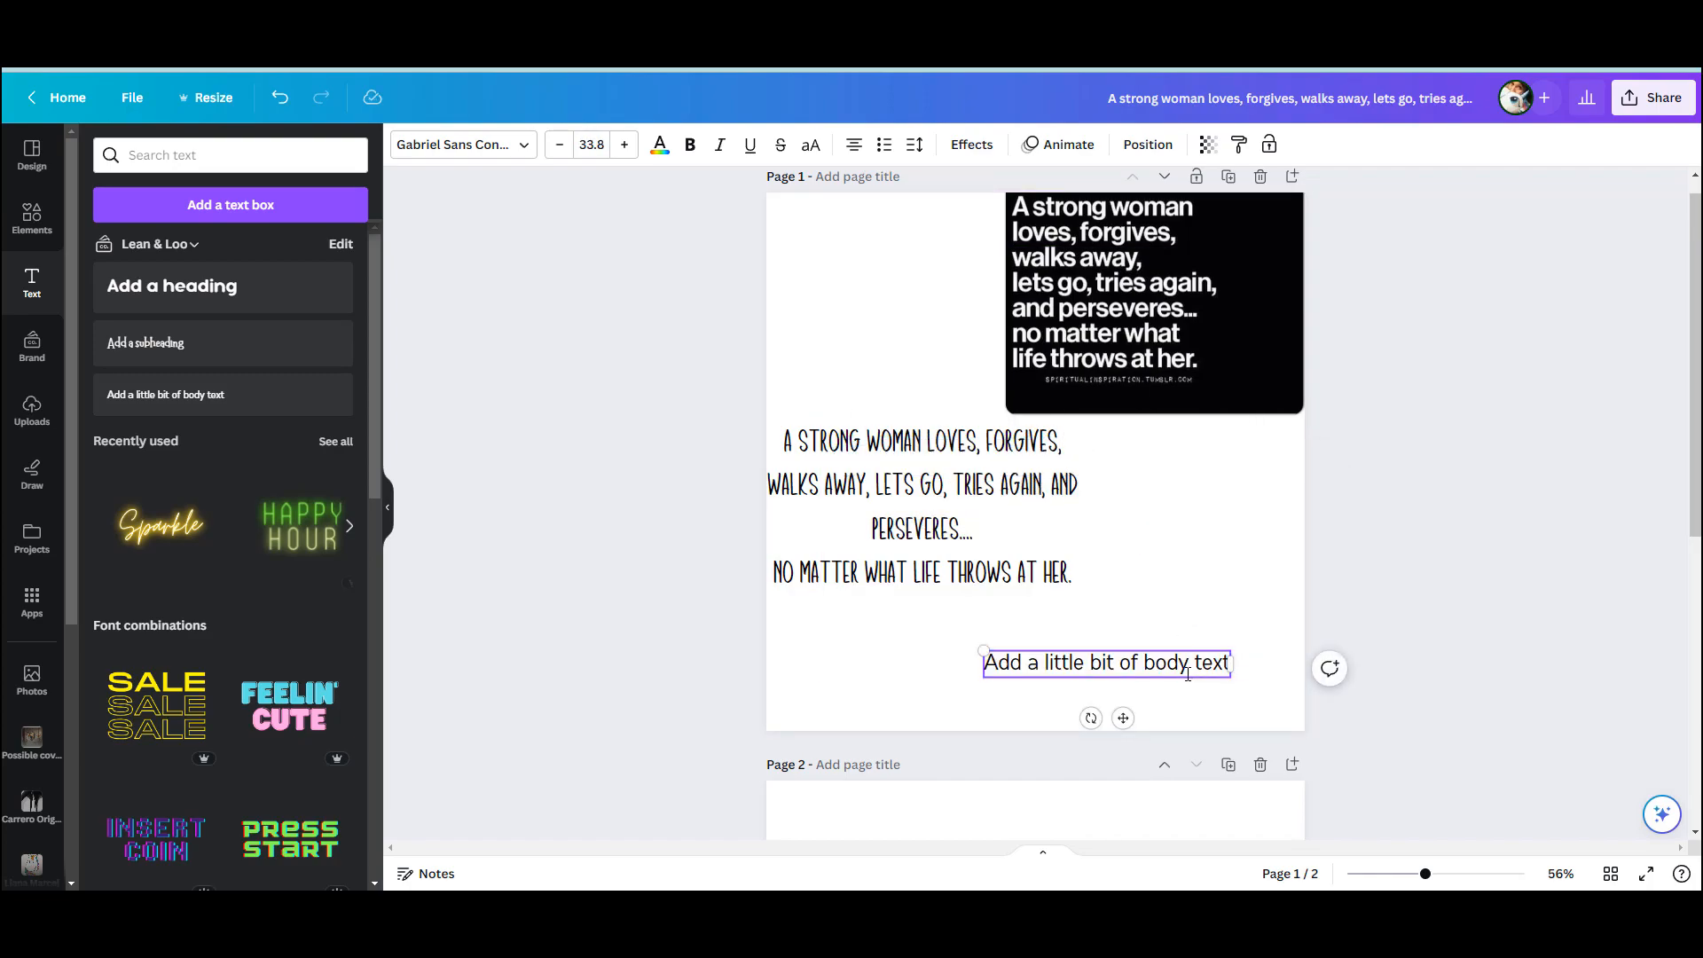
Replace the placeholder body text with "Spiritualinspiration.tumblr.com"
triple_click(1181, 668)
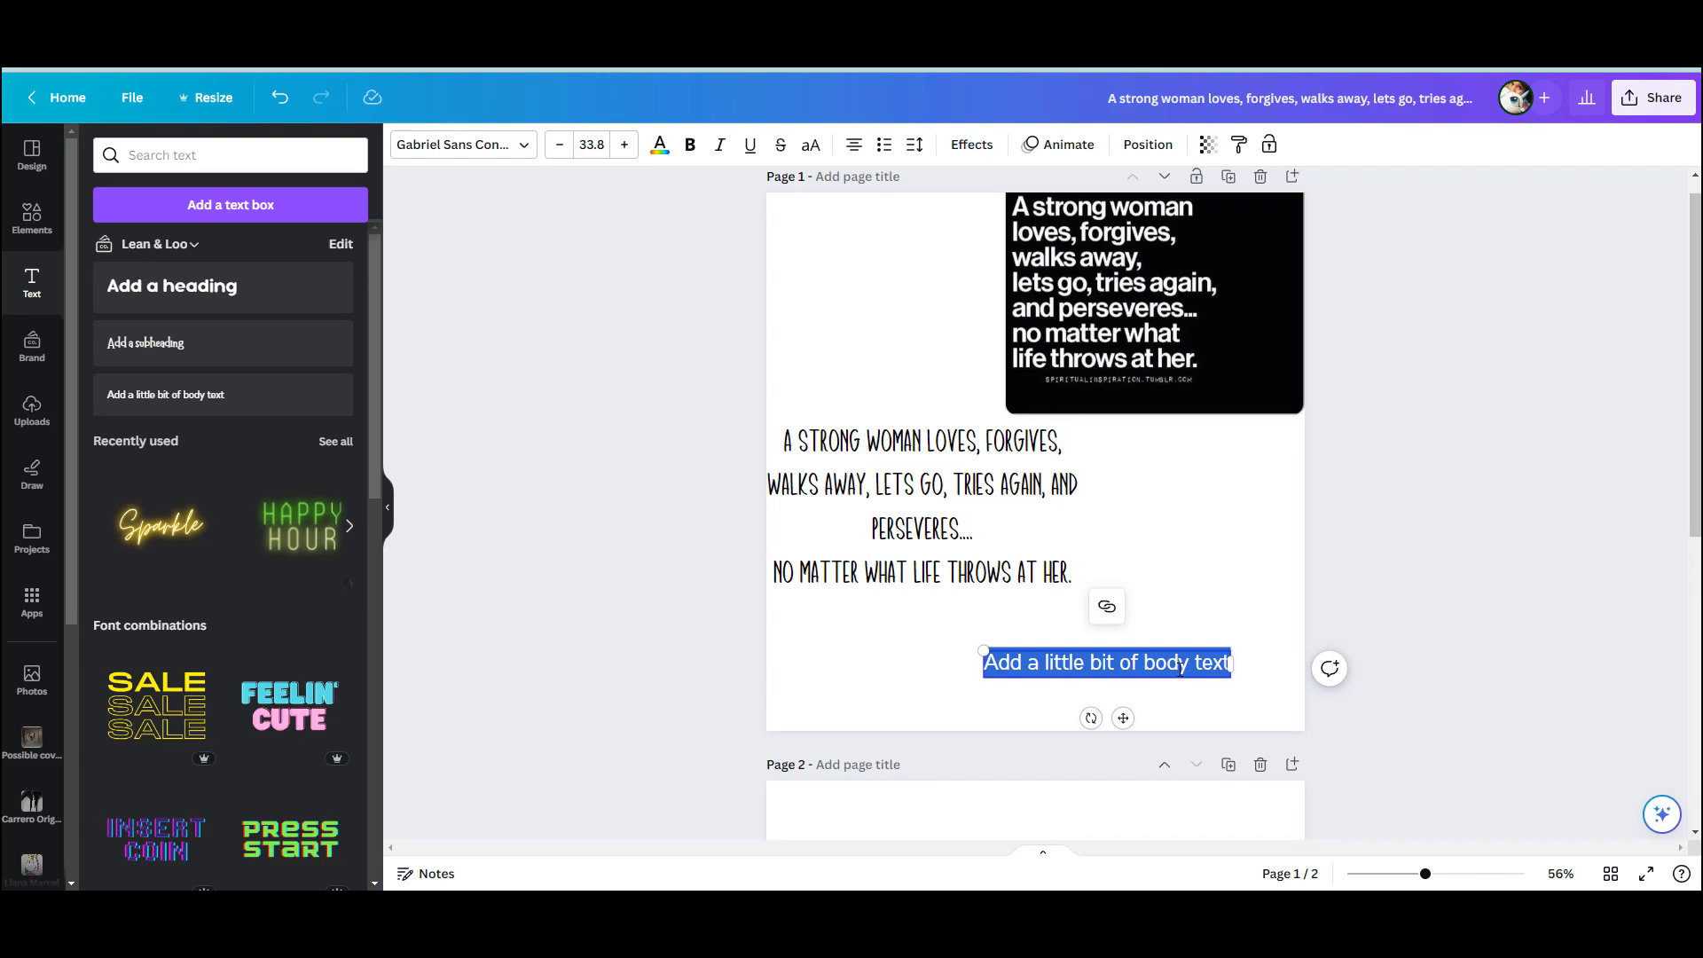
text(Spiritua)
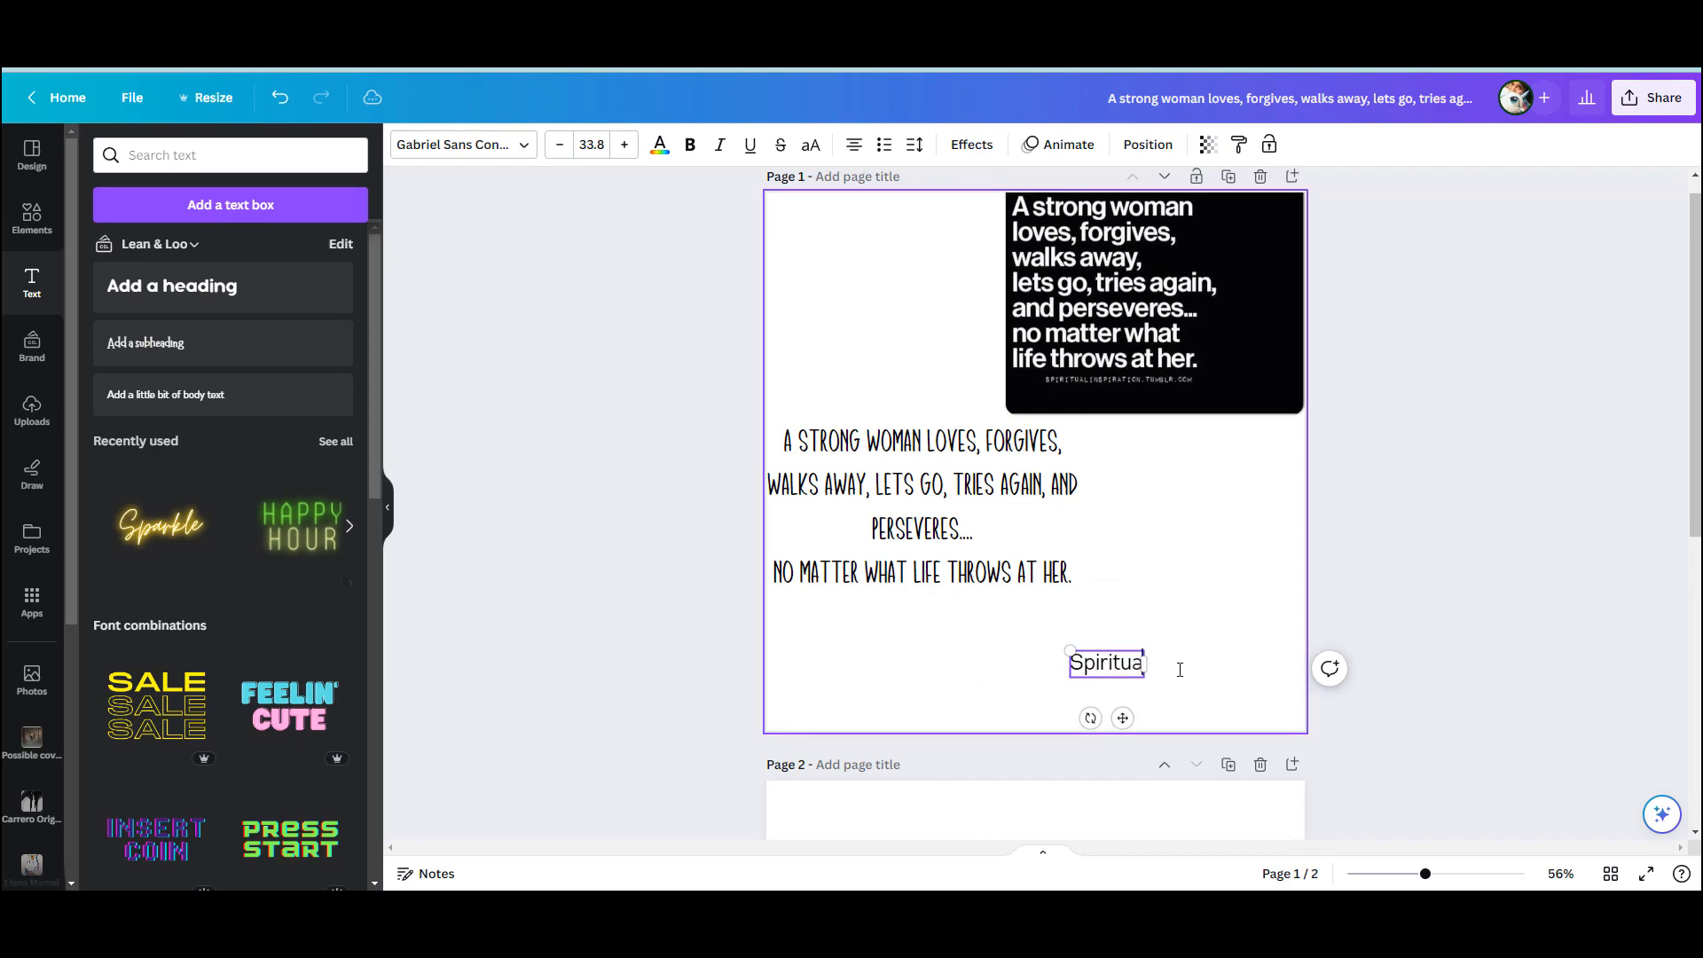
text(linspiration)
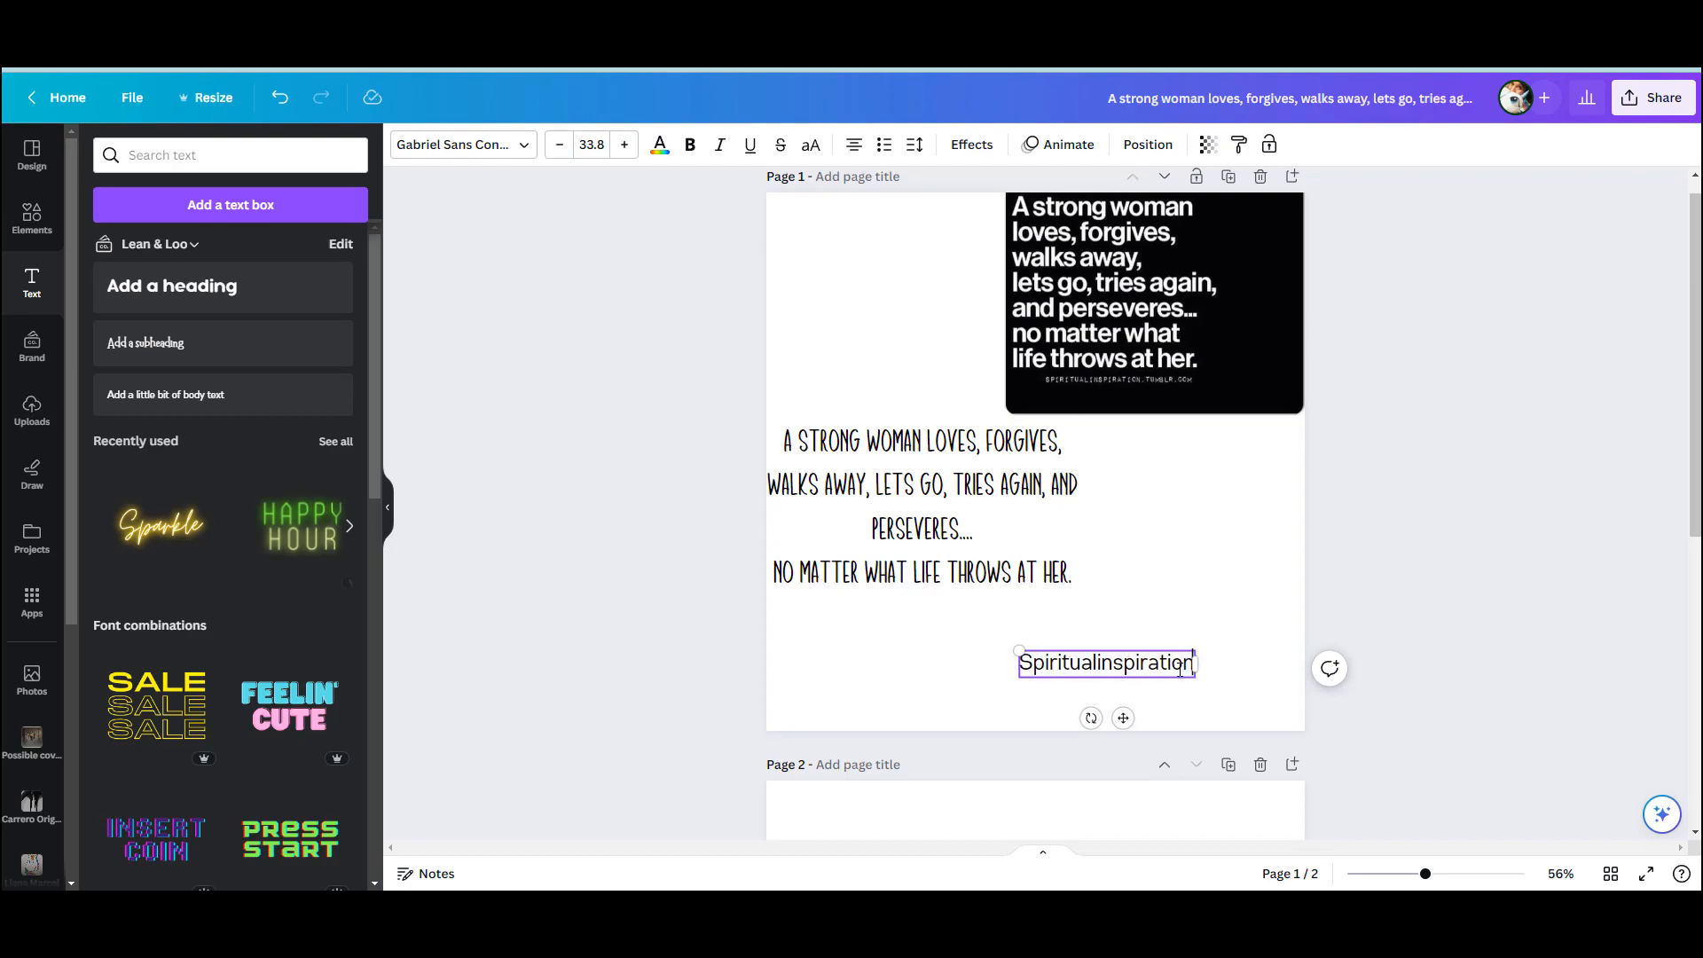
text(.t)
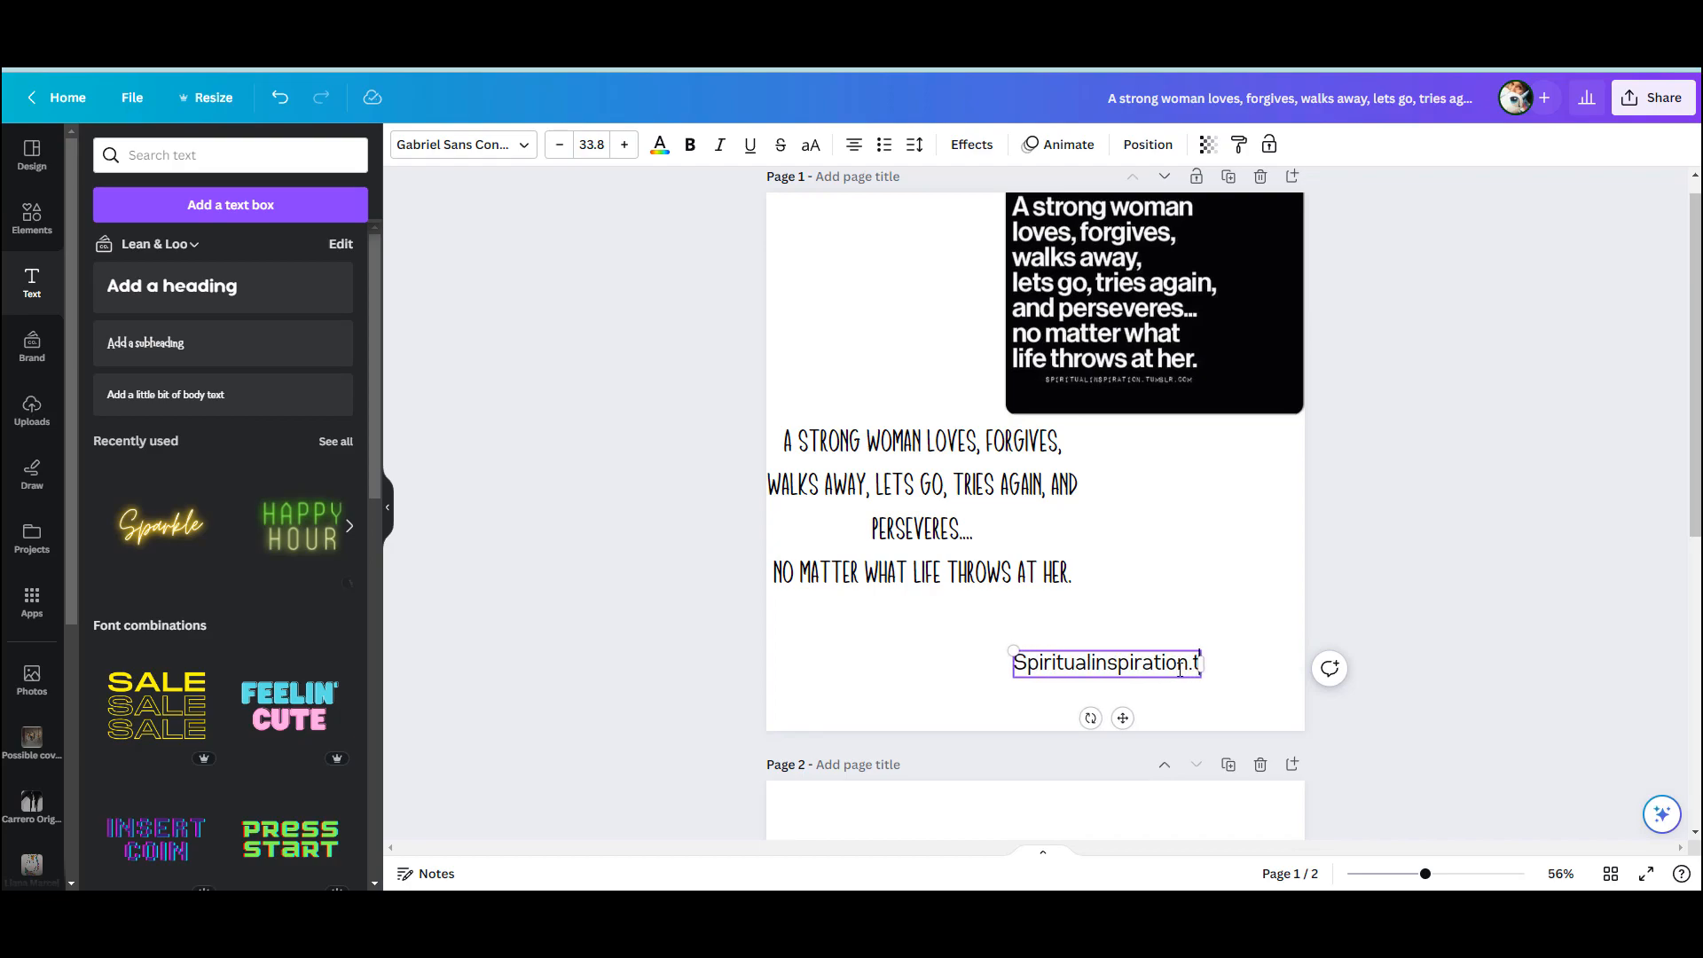
text(umblr.com)
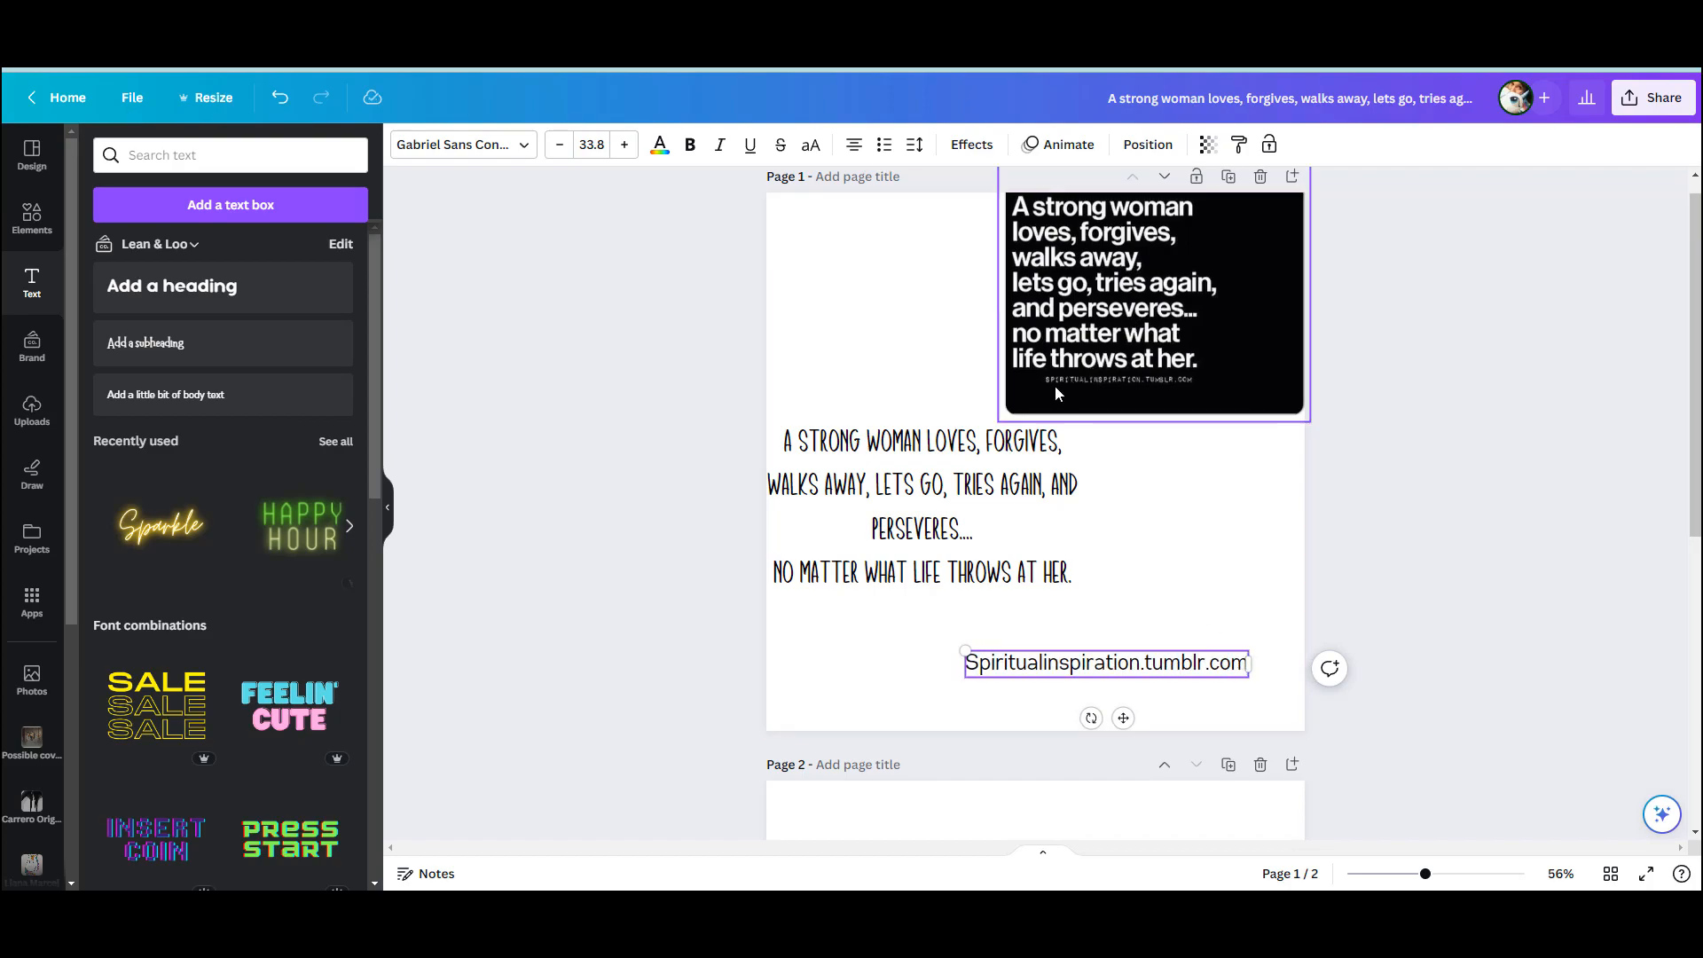
Delete the reference quote image and enlarge the quote text to size 68.9, centred in the upper part of page 1
click(1137, 391)
key(Delete)
drag(988, 474, 1072, 371)
drag(1164, 493, 1356, 643)
drag(1216, 494, 1179, 419)
Move the credit line directly below the quote and shrink it, keeping it flush with the quote's right edge
drag(1193, 661, 1195, 506)
click(1140, 626)
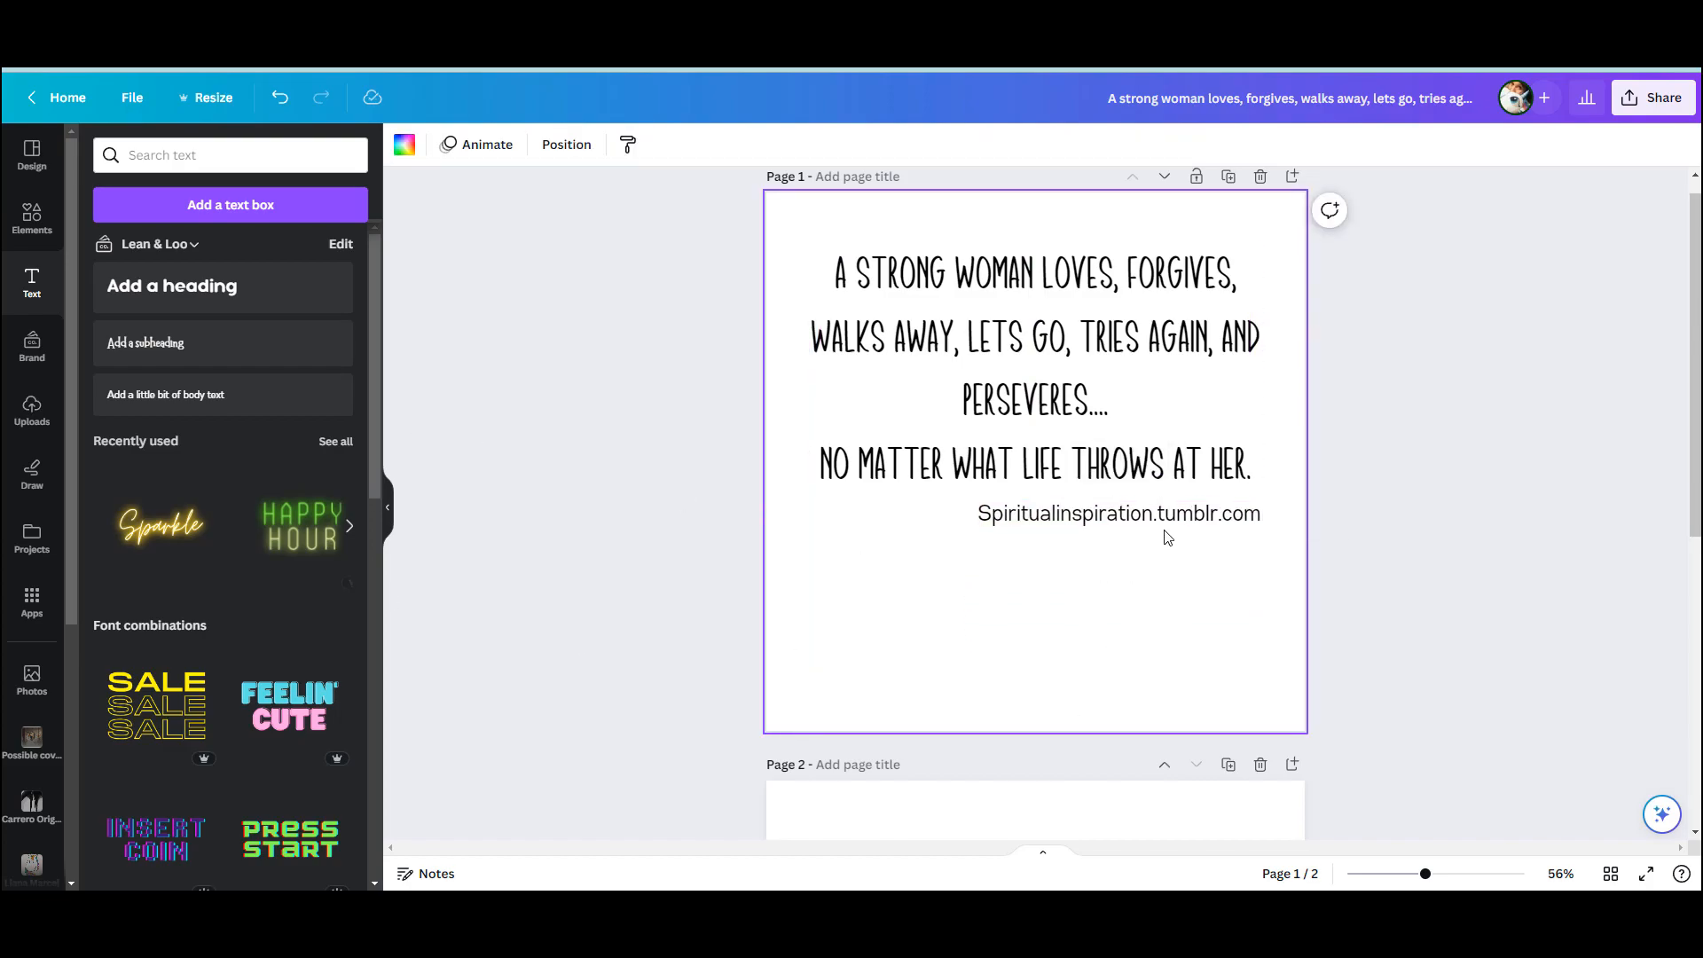
click(1031, 524)
drag(1019, 507, 1064, 504)
click(1039, 633)
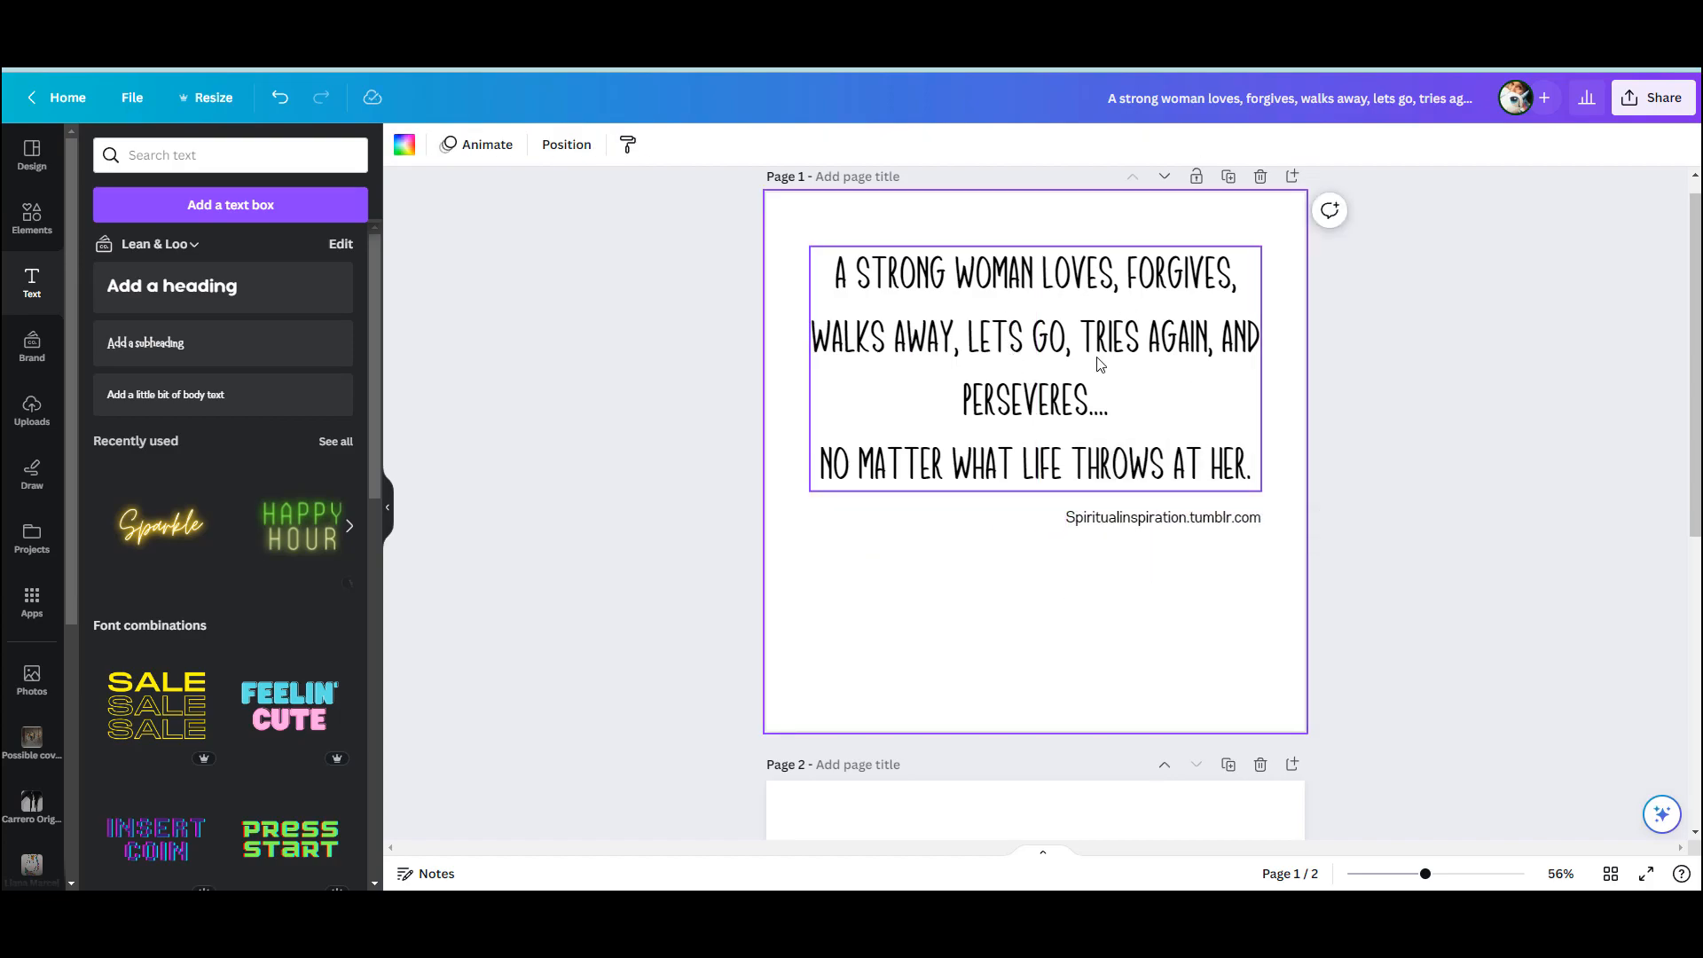
Set the background of page 1 to the pale blue from the Lean & Loo brand palette
click(404, 148)
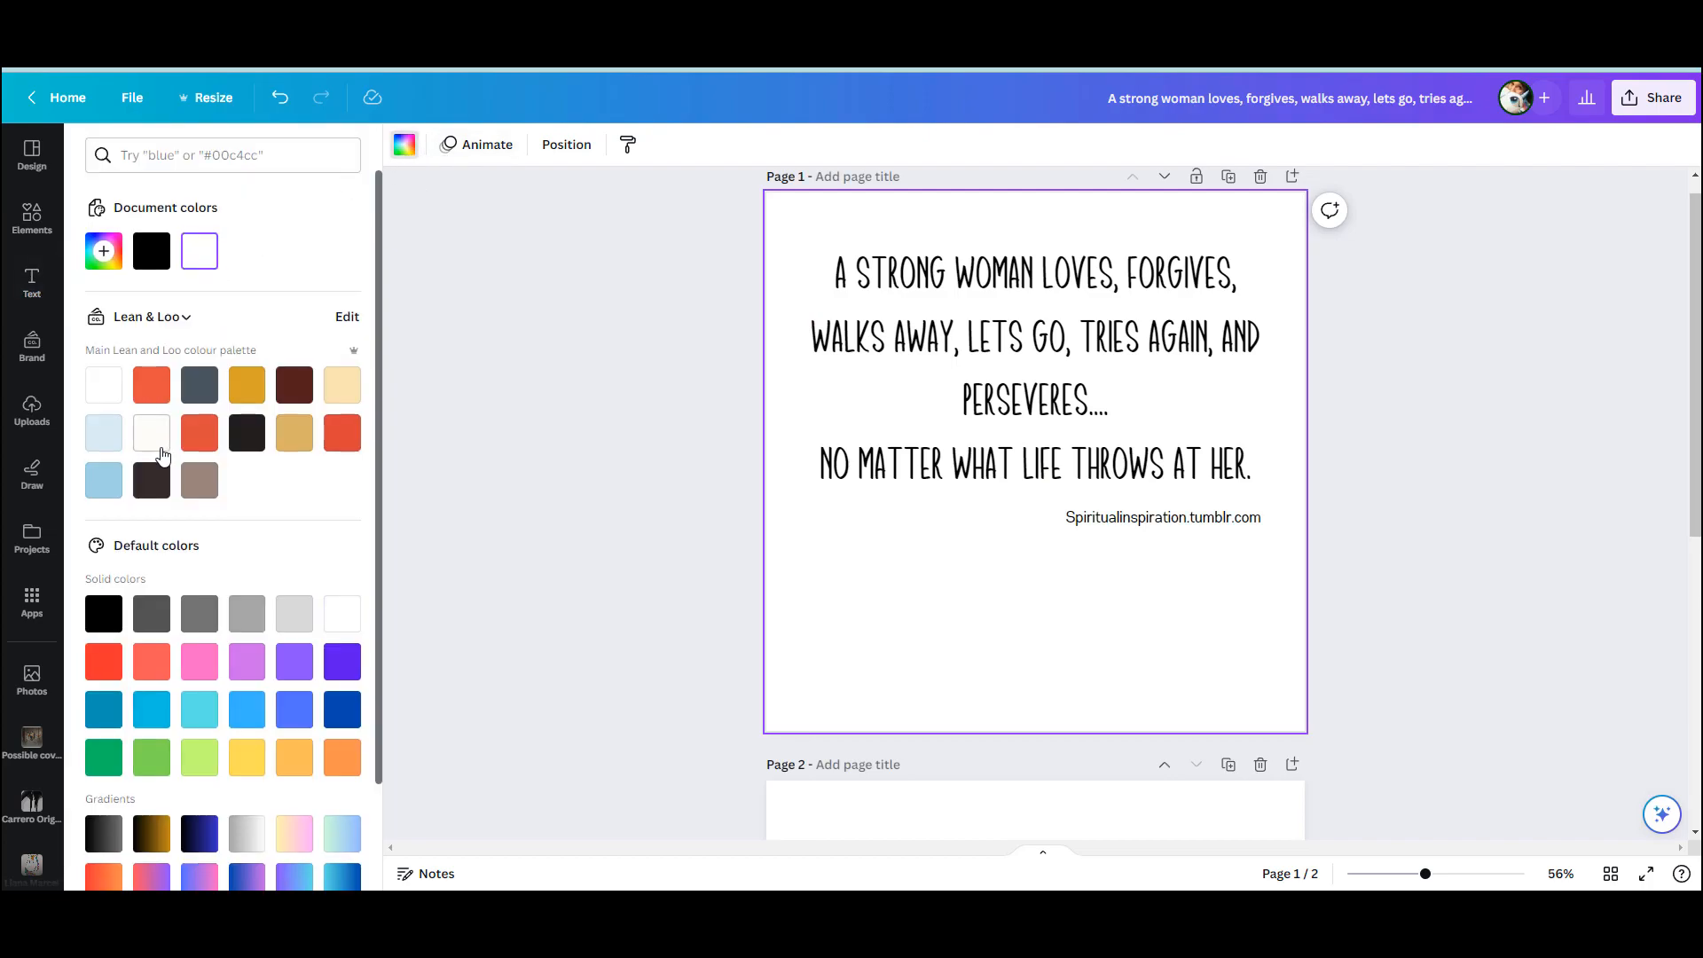
scroll(163, 455, down, 2)
scroll(150, 467, up, 2)
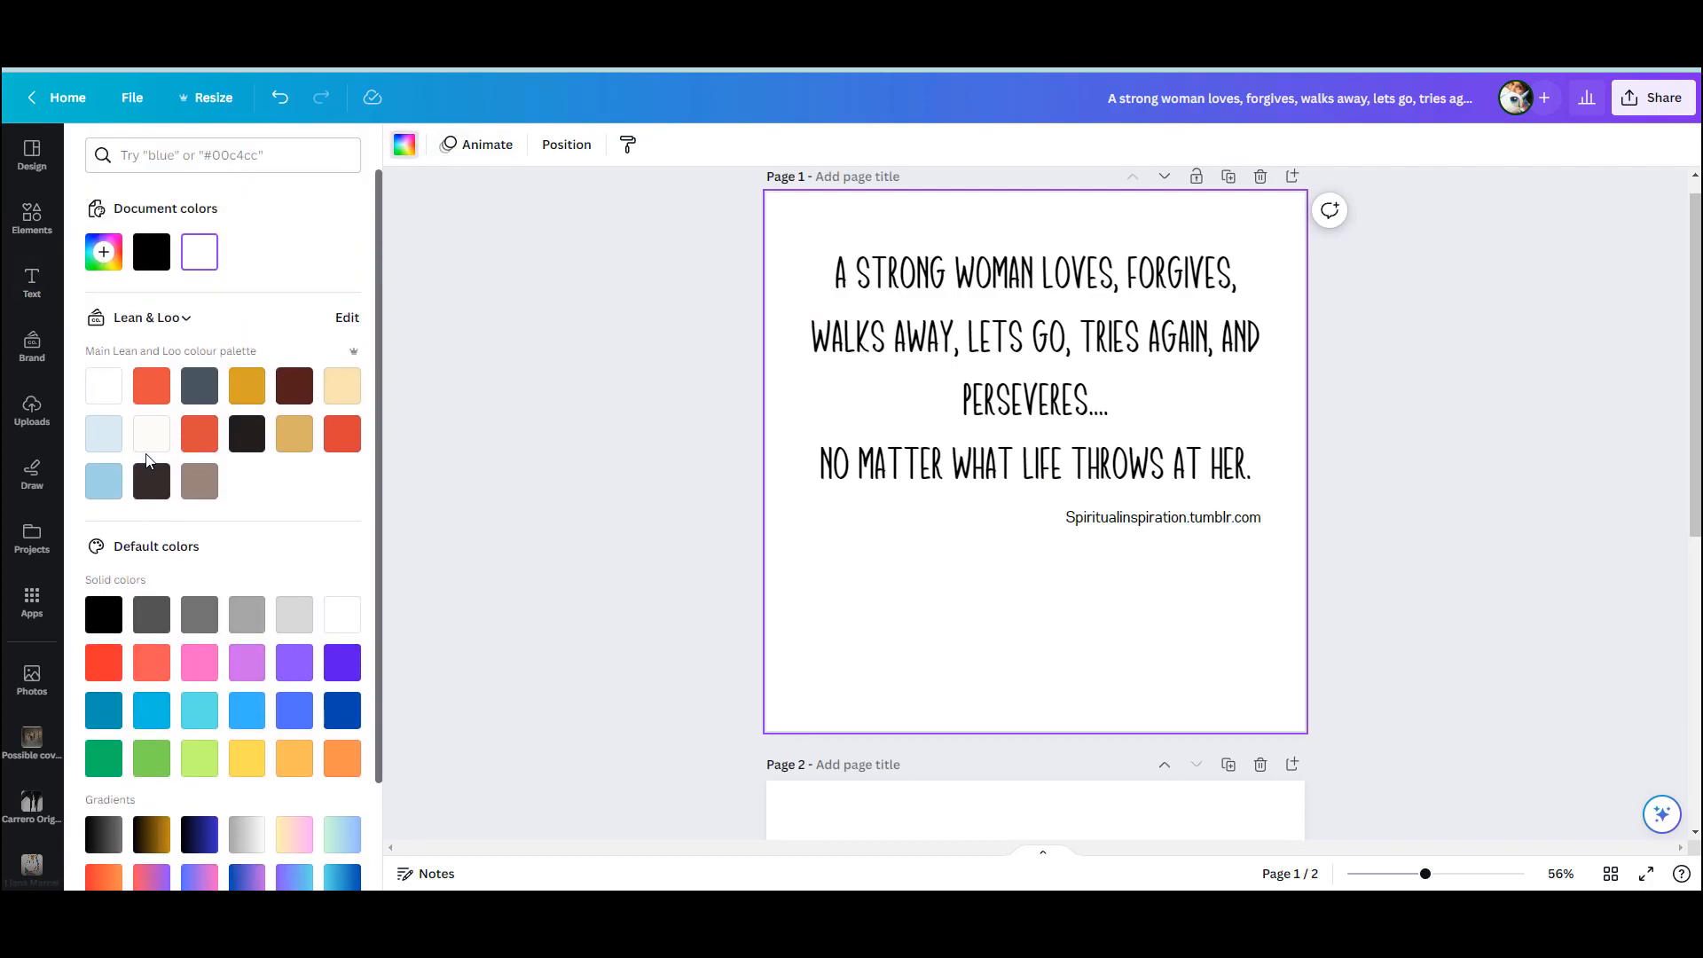
click(107, 442)
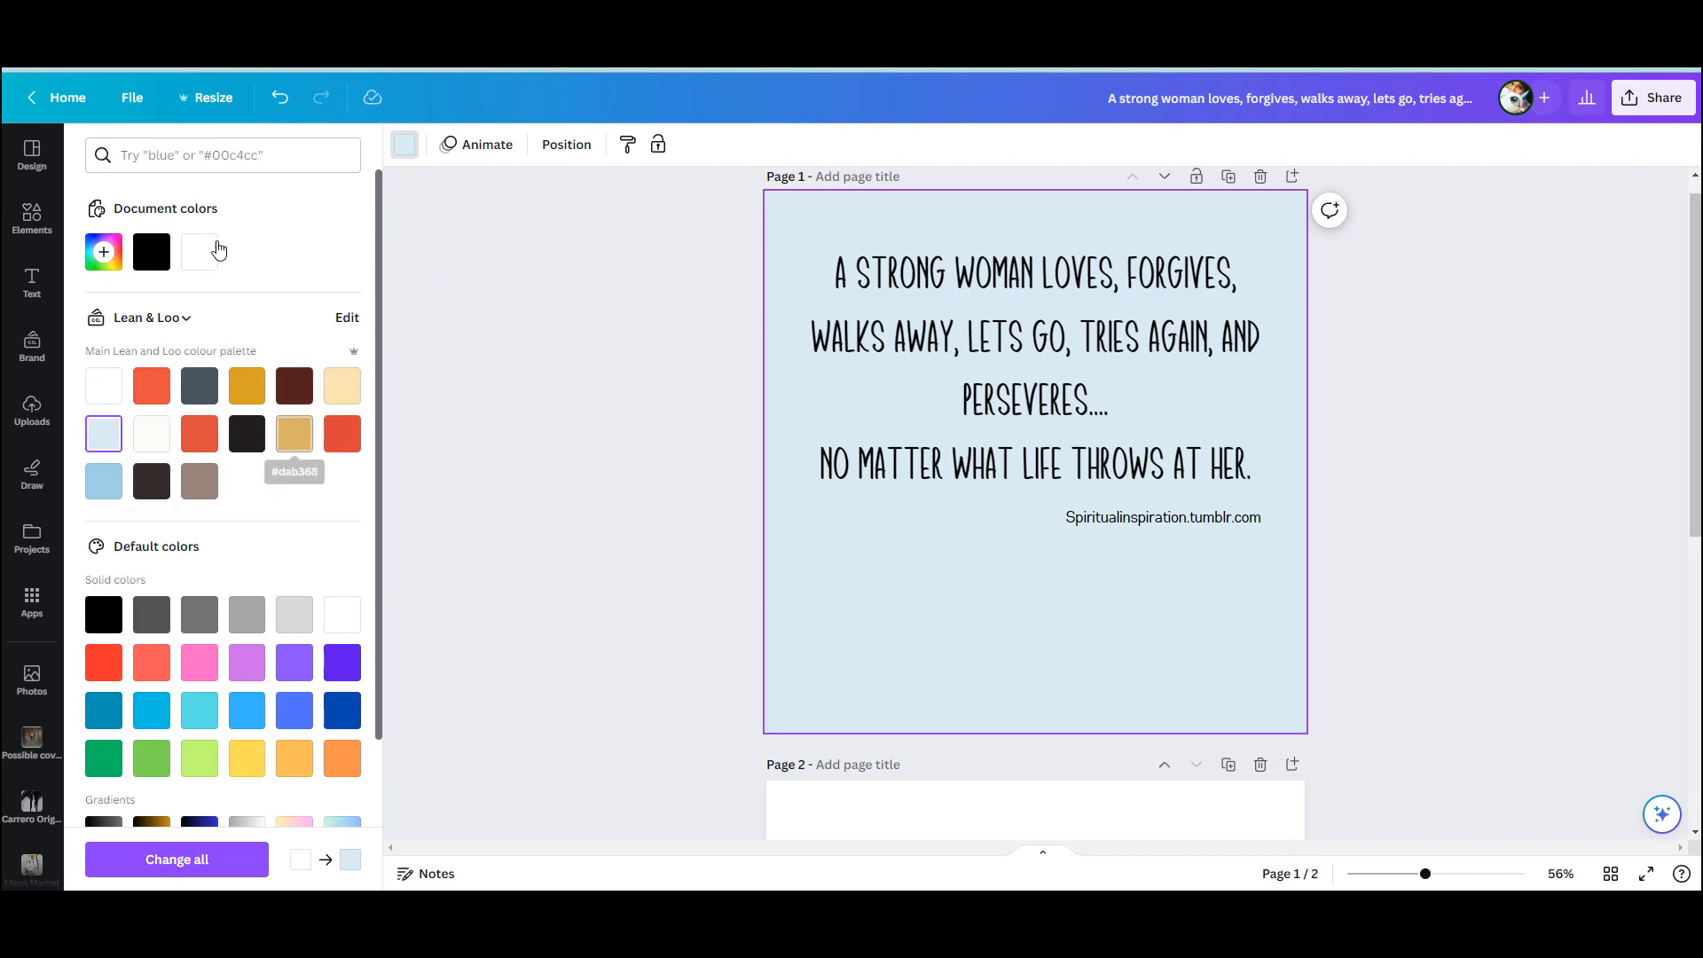
click(913, 420)
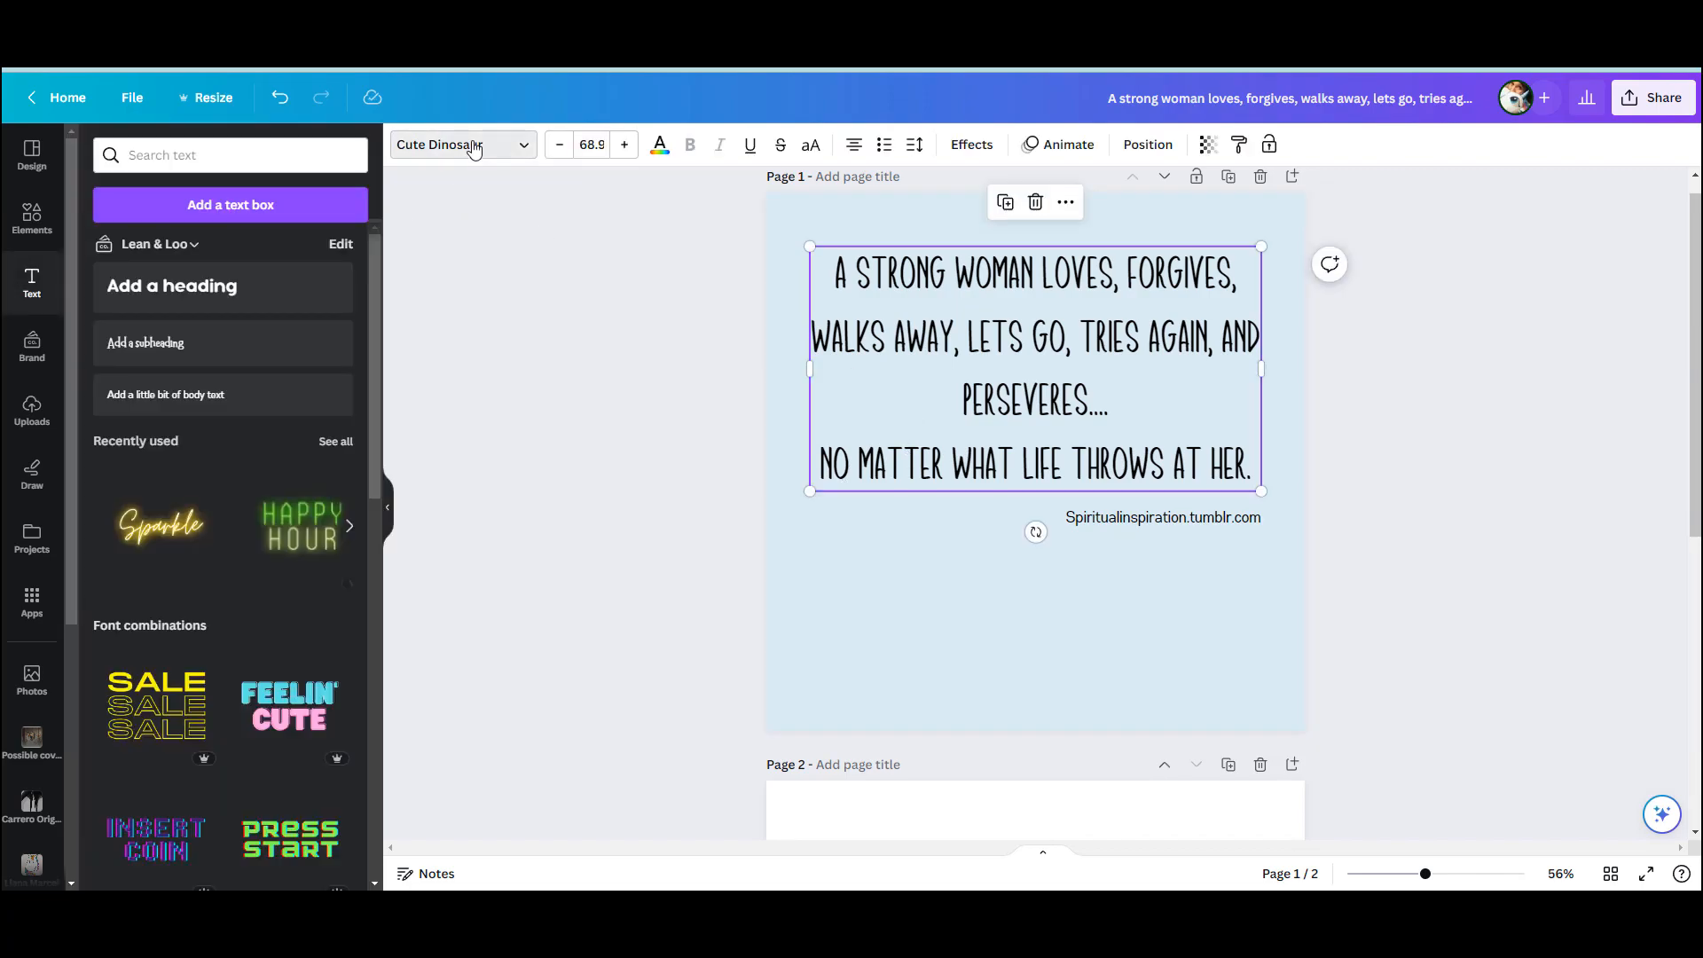
click(472, 147)
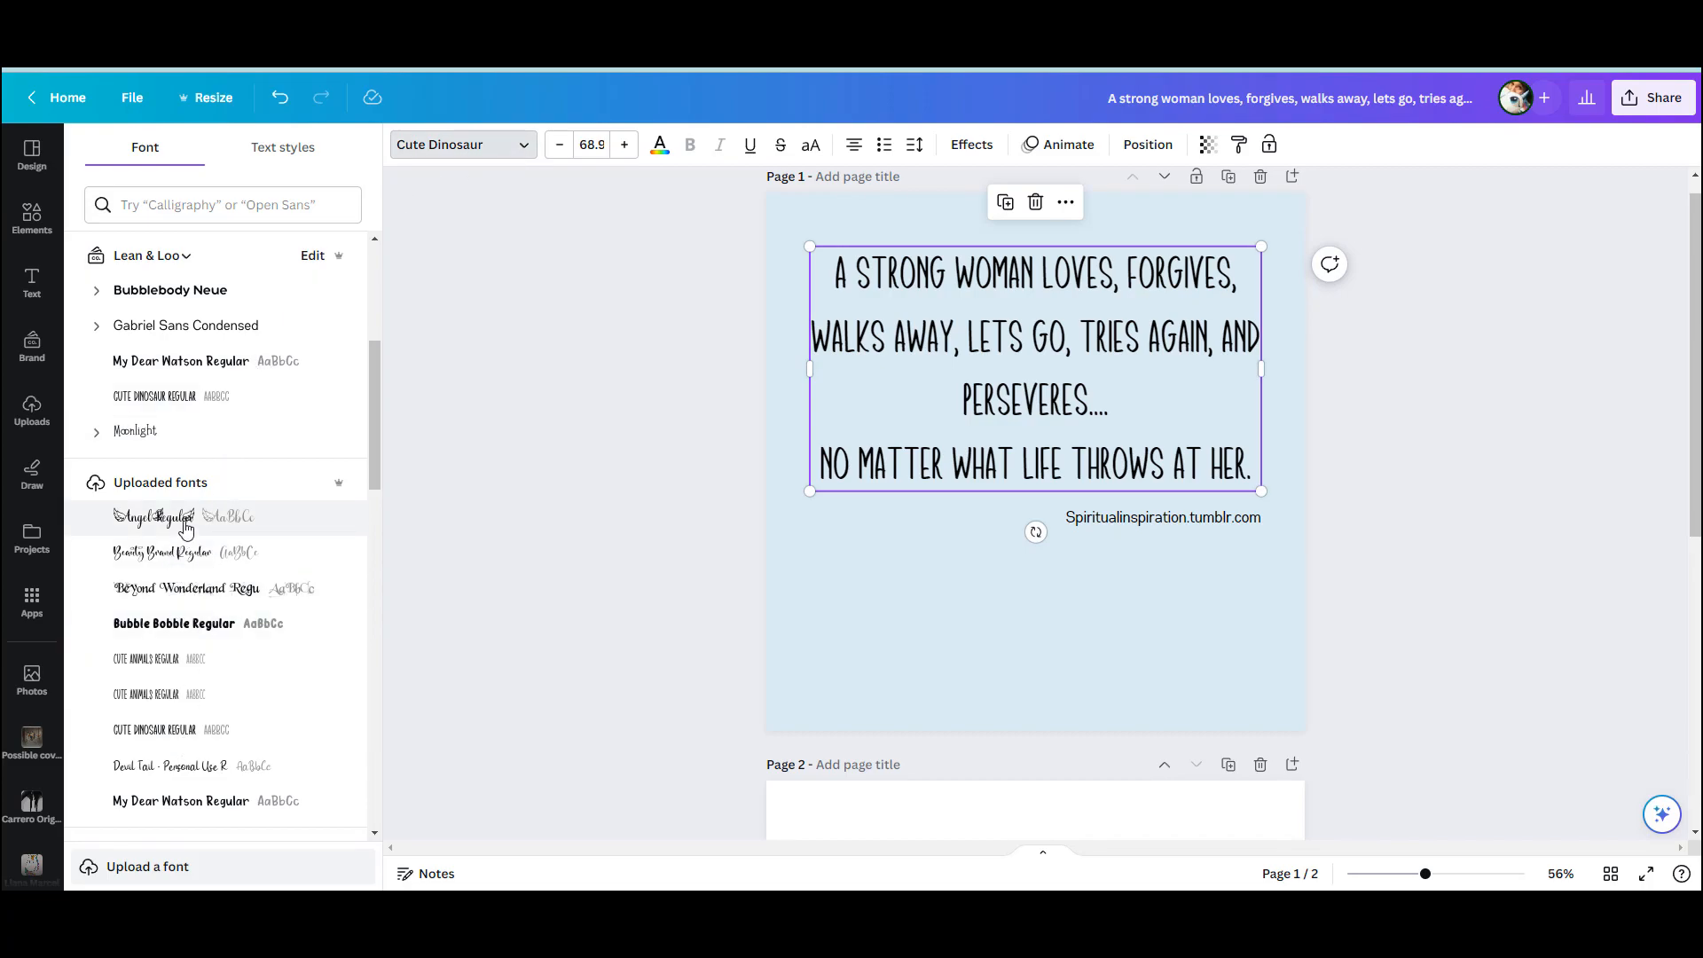
click(976, 626)
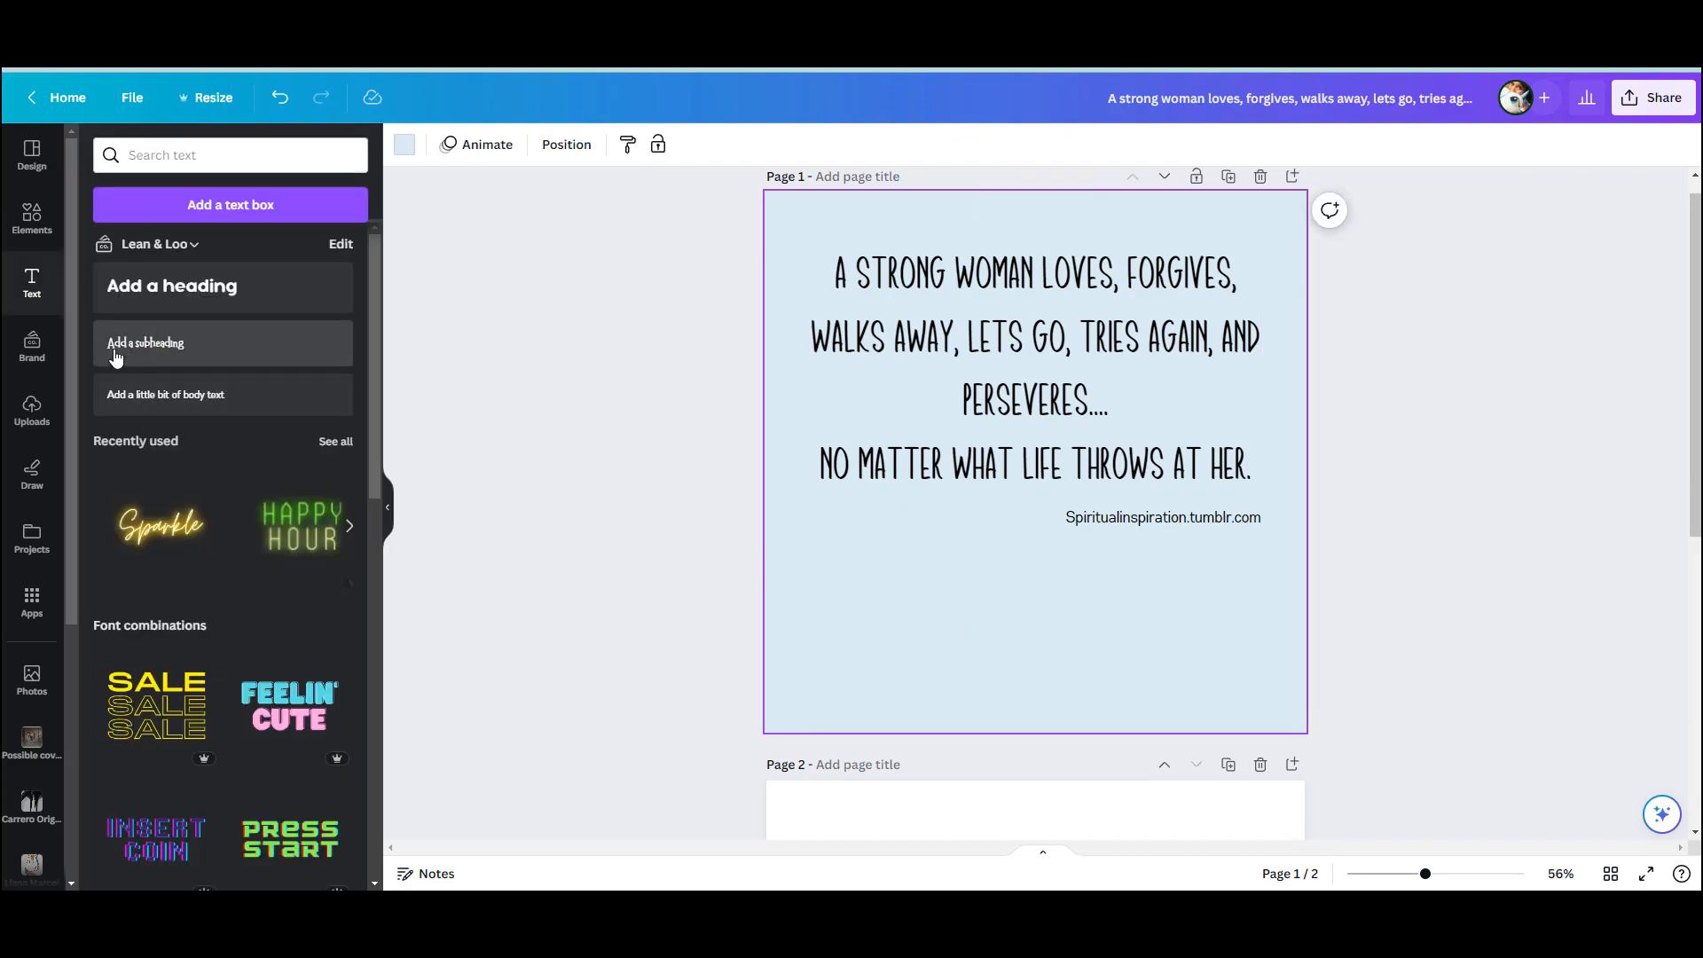
Add the brand logo of the two bears in red skirts, shrink it, and place it in the page's lower-left corner
click(53, 372)
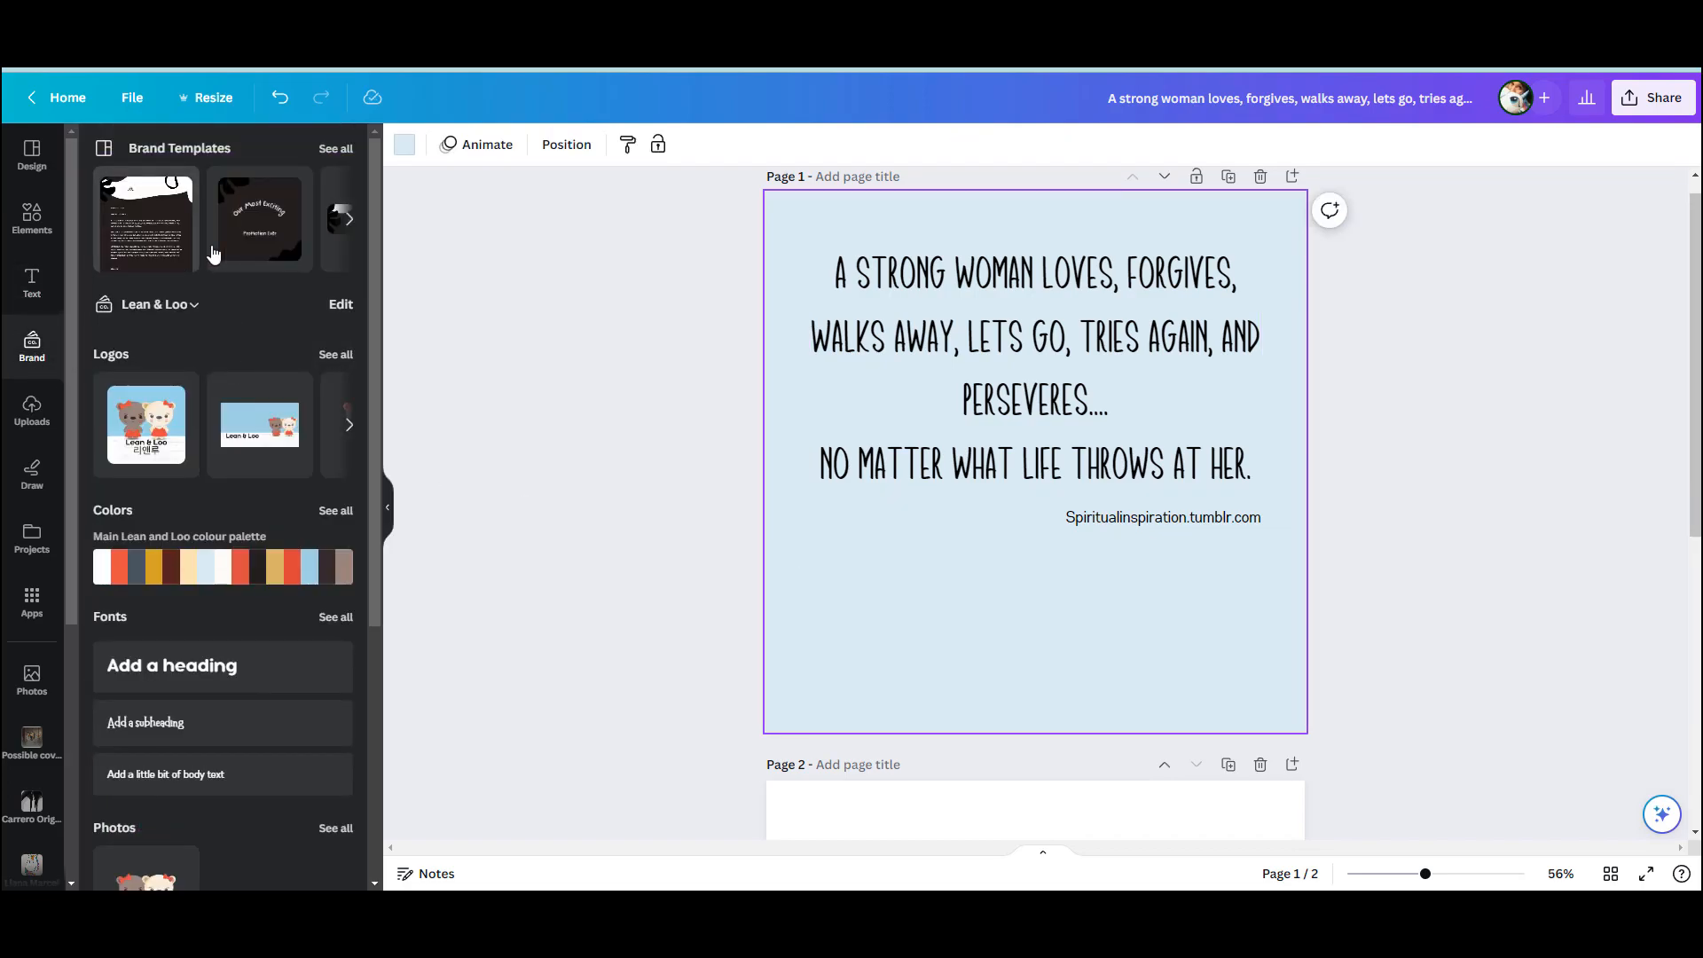
click(342, 436)
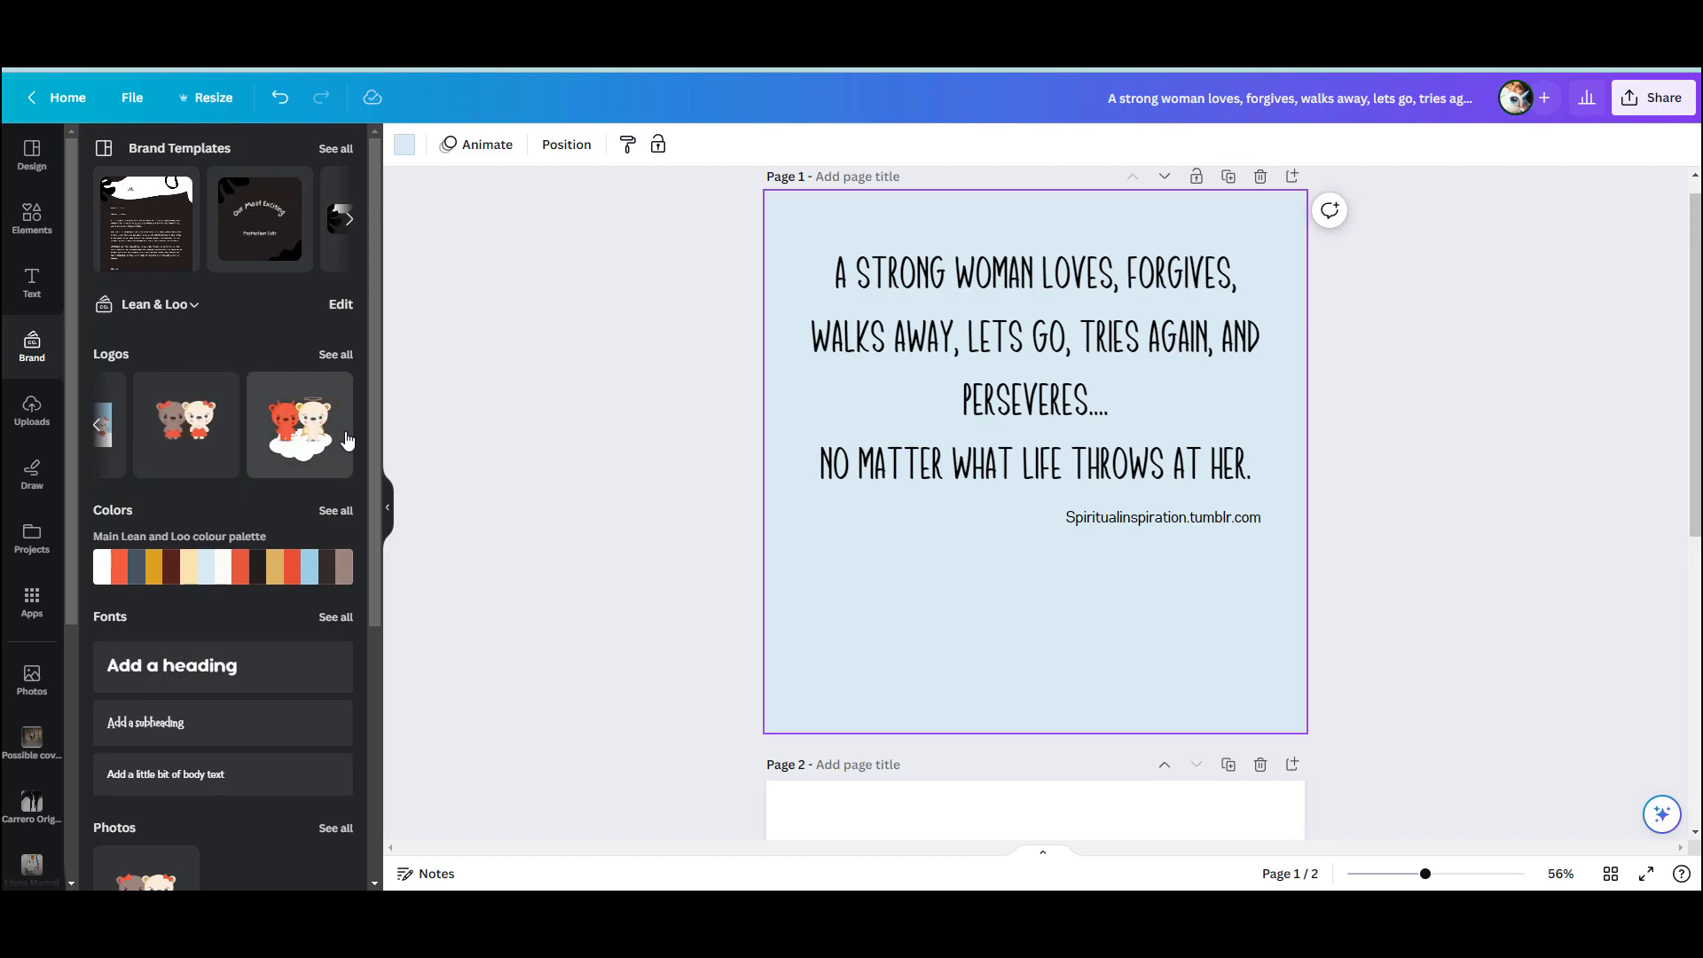
click(211, 448)
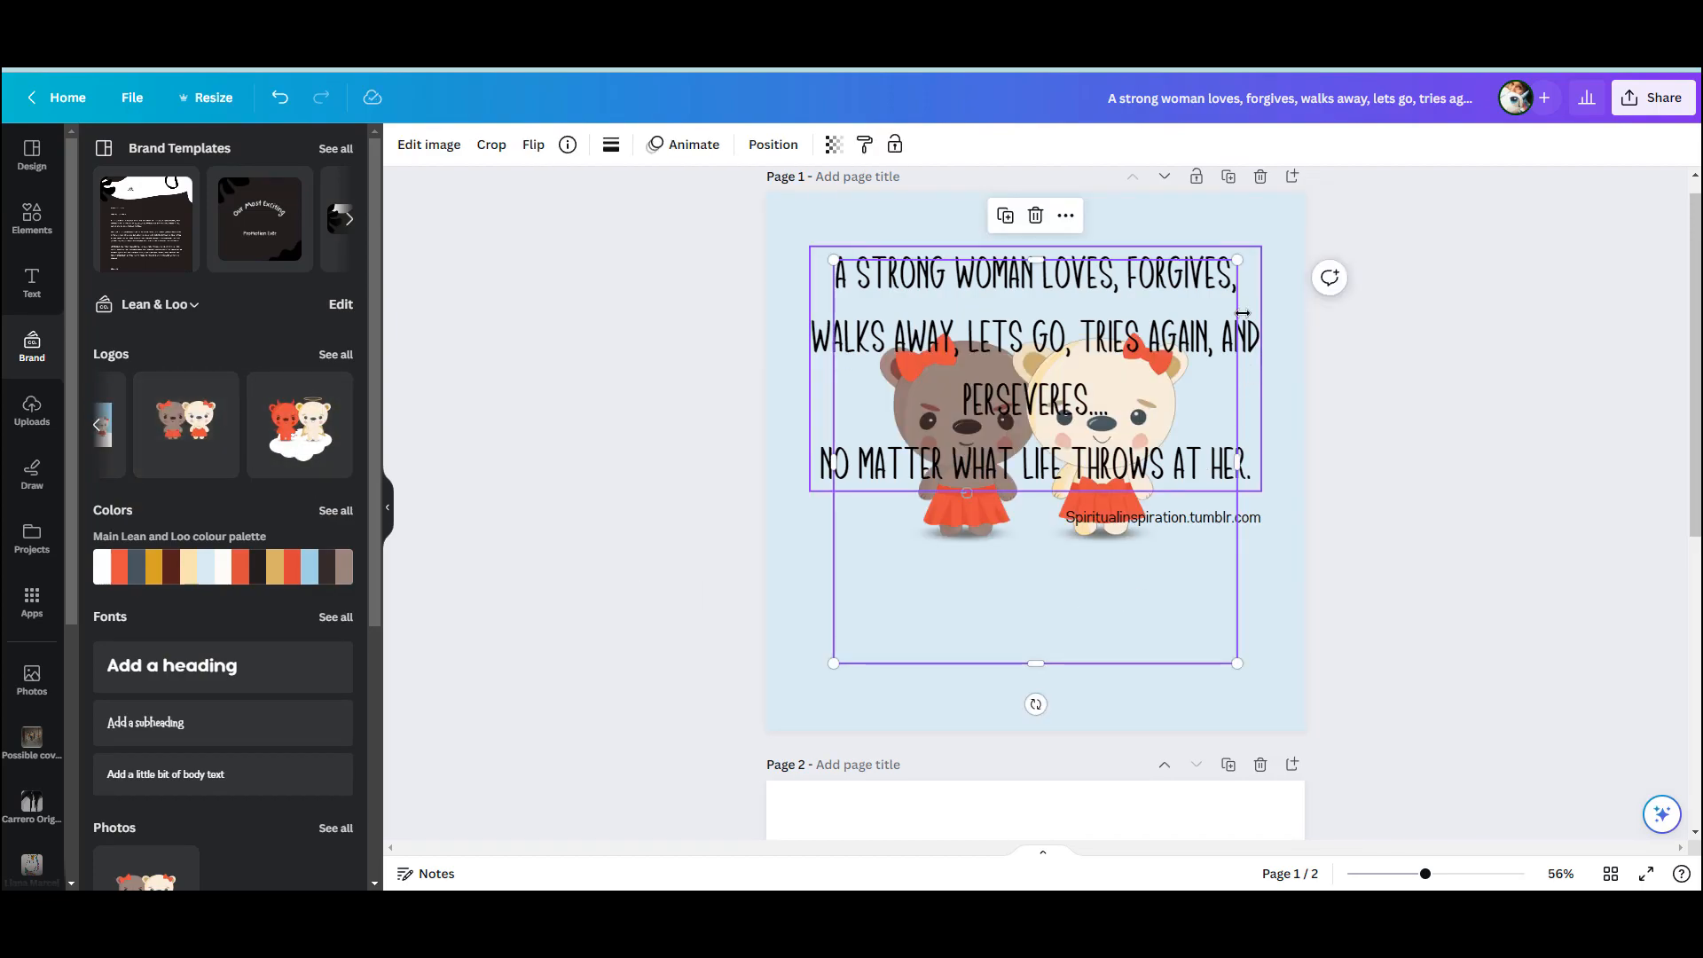
drag(1234, 260, 1106, 466)
drag(1027, 559, 972, 626)
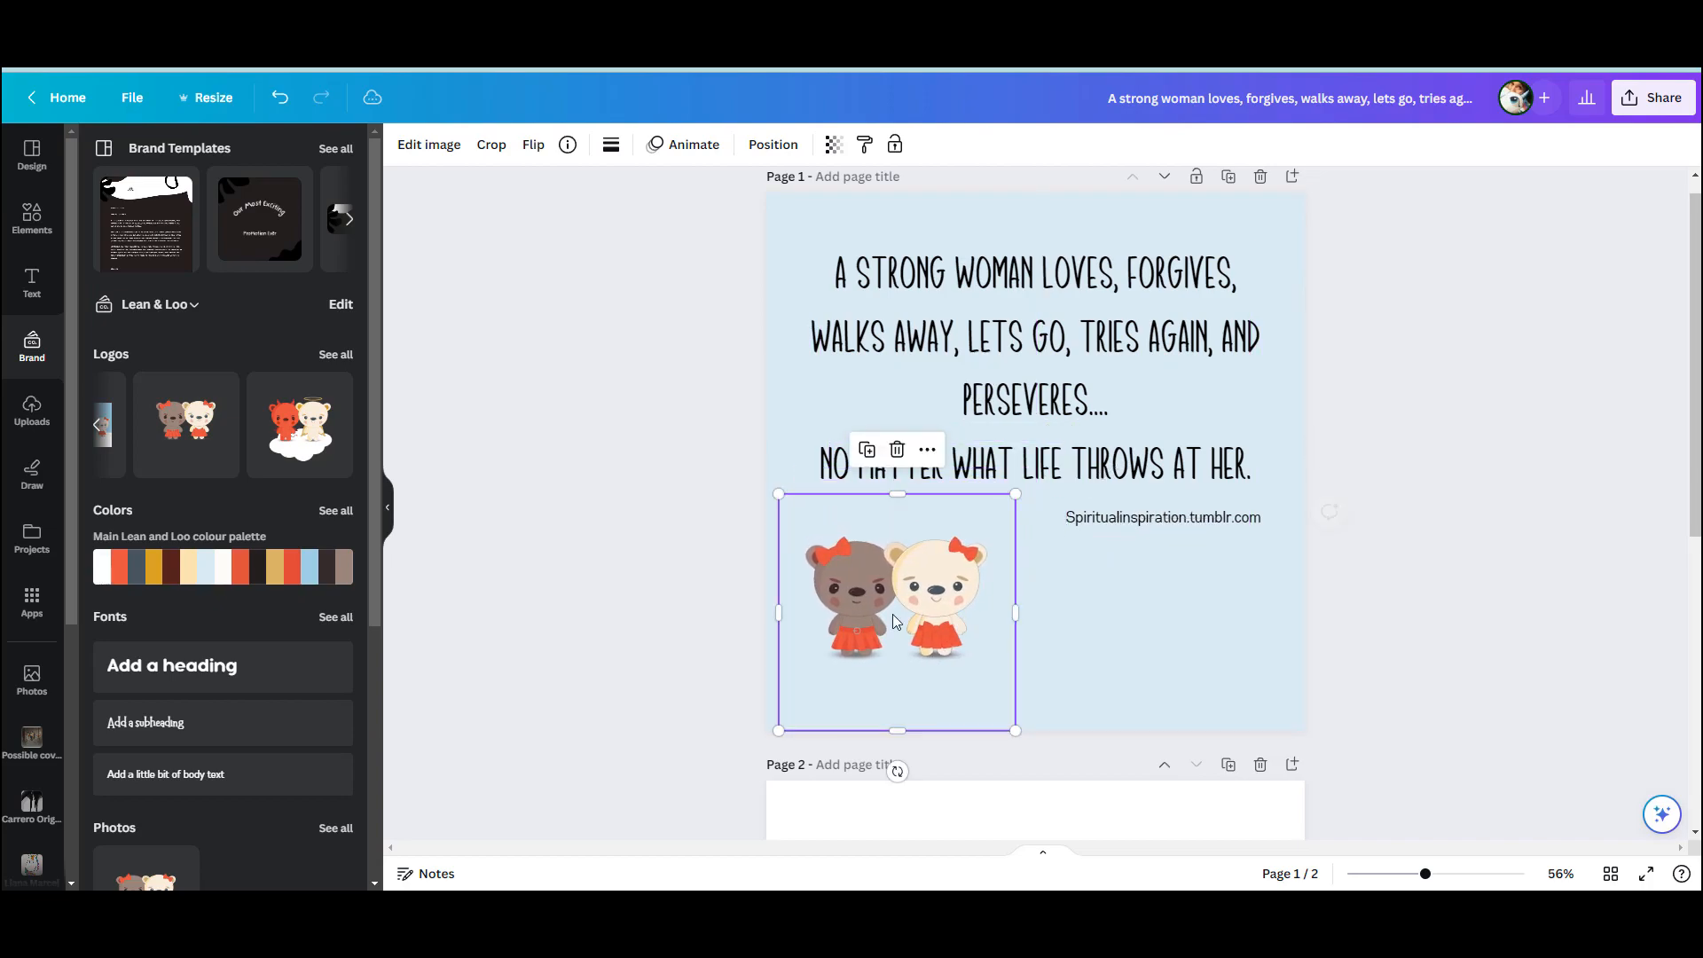
click(97, 425)
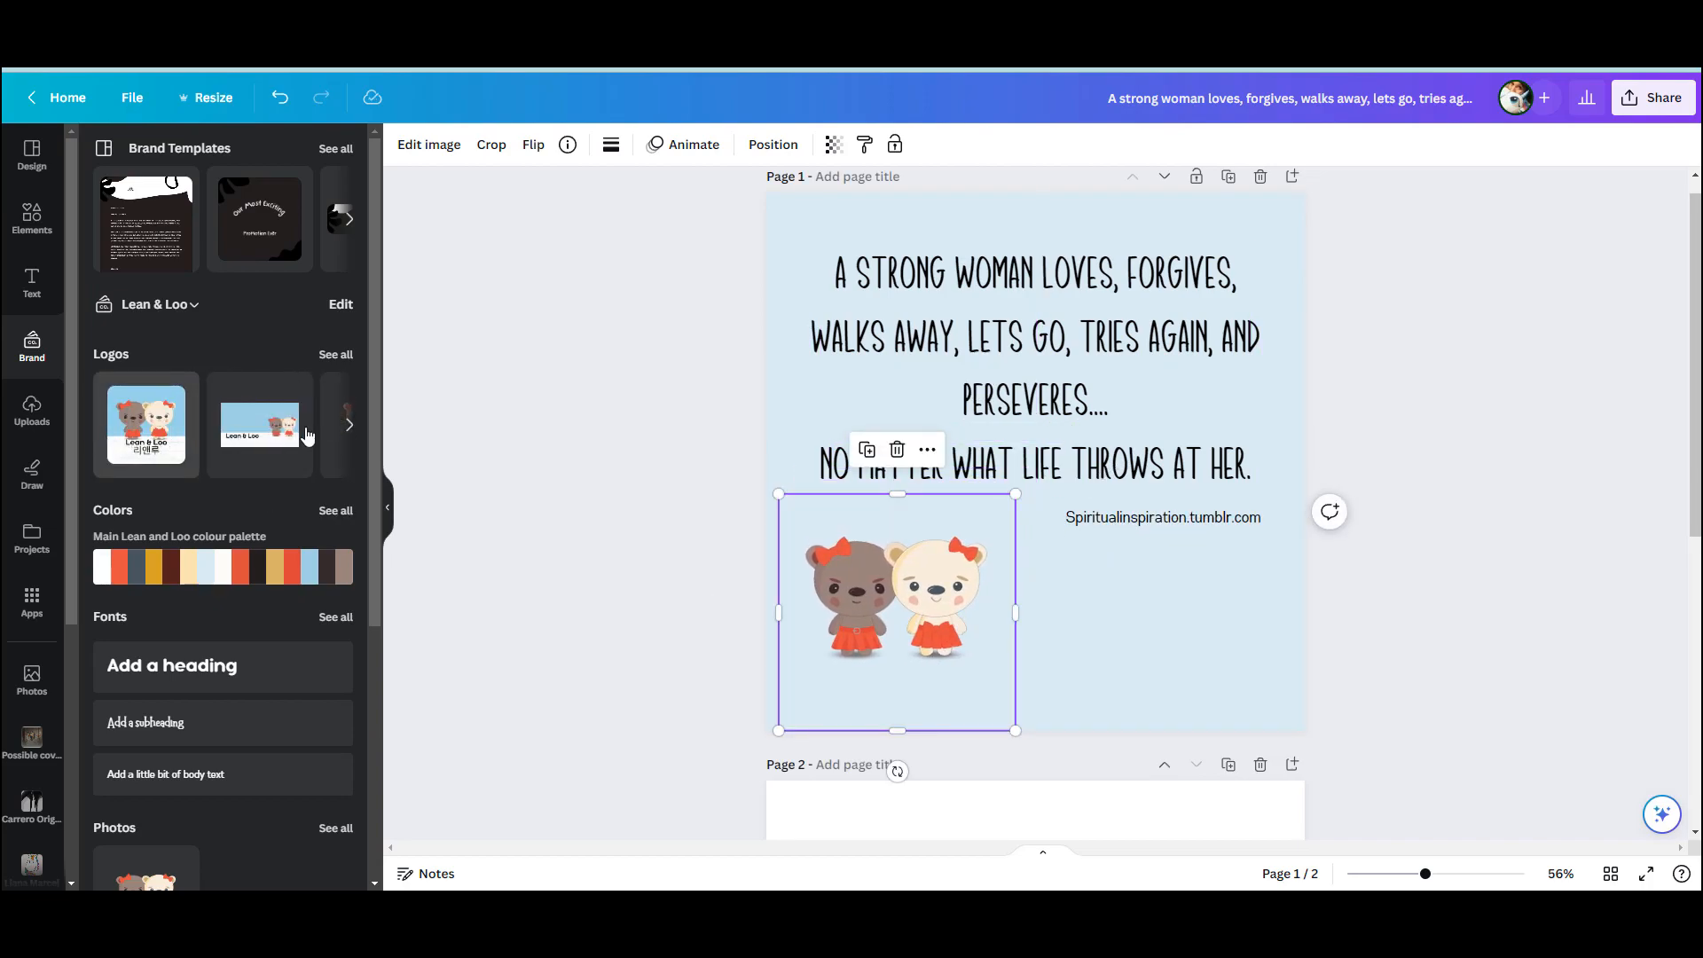
click(349, 427)
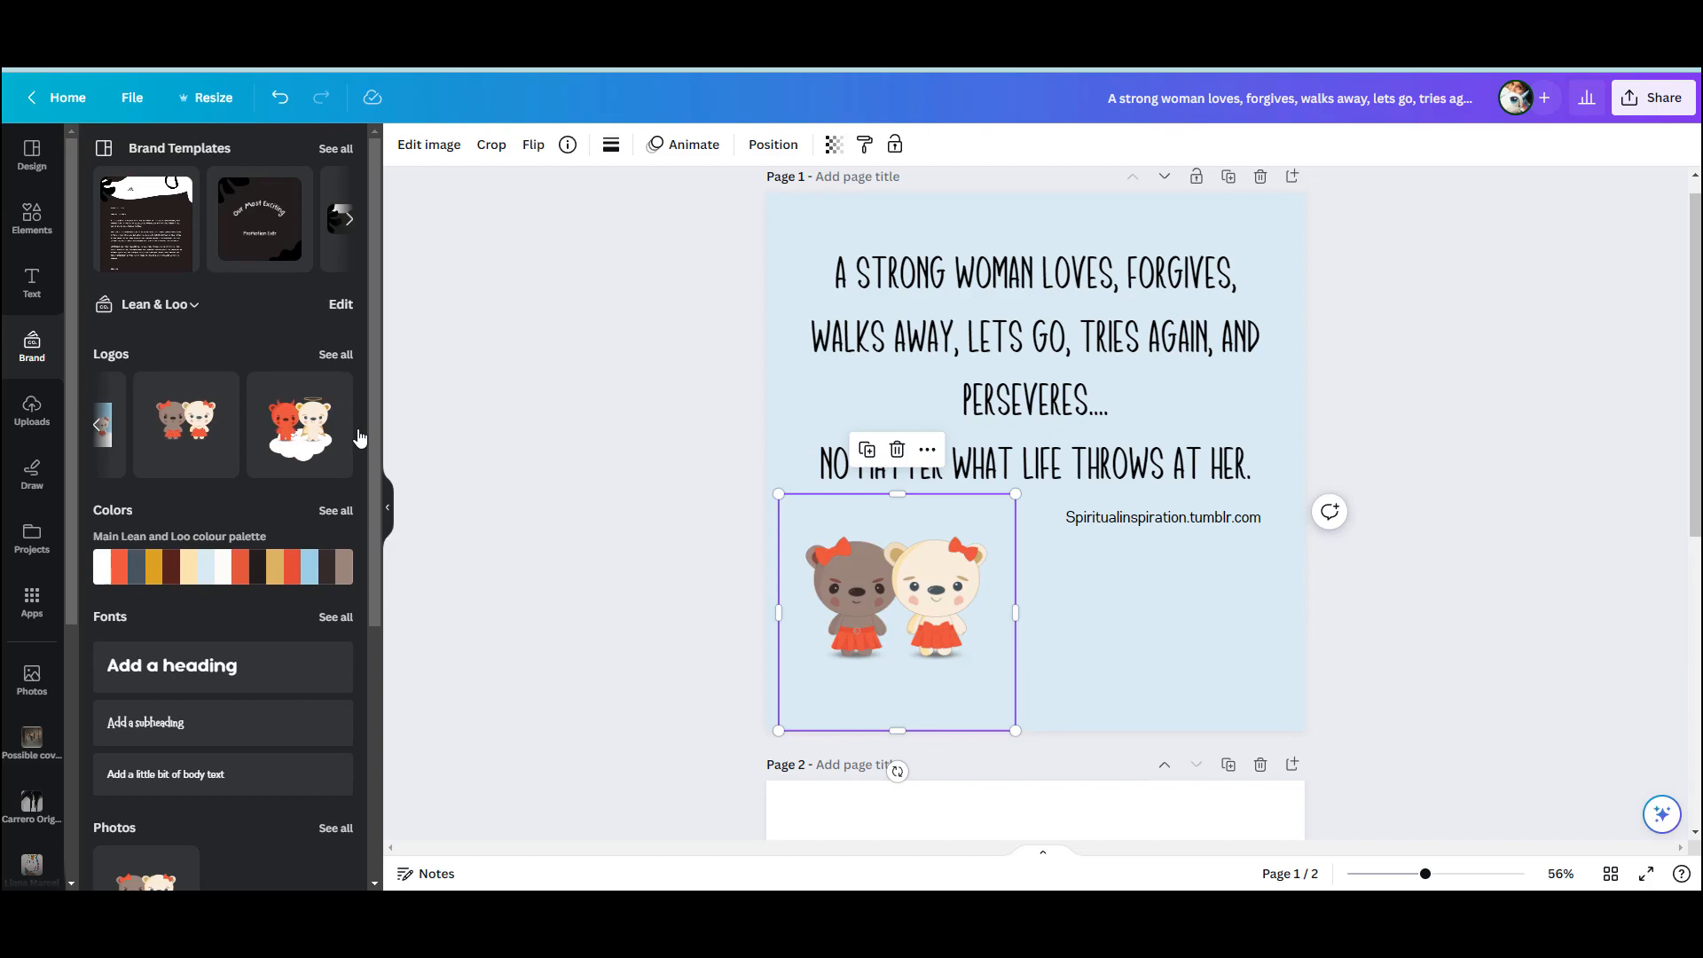
Add the subheading "Lean & Loo" at size 86.7 beneath the bears and move the bears slightly down toward it
click(31, 284)
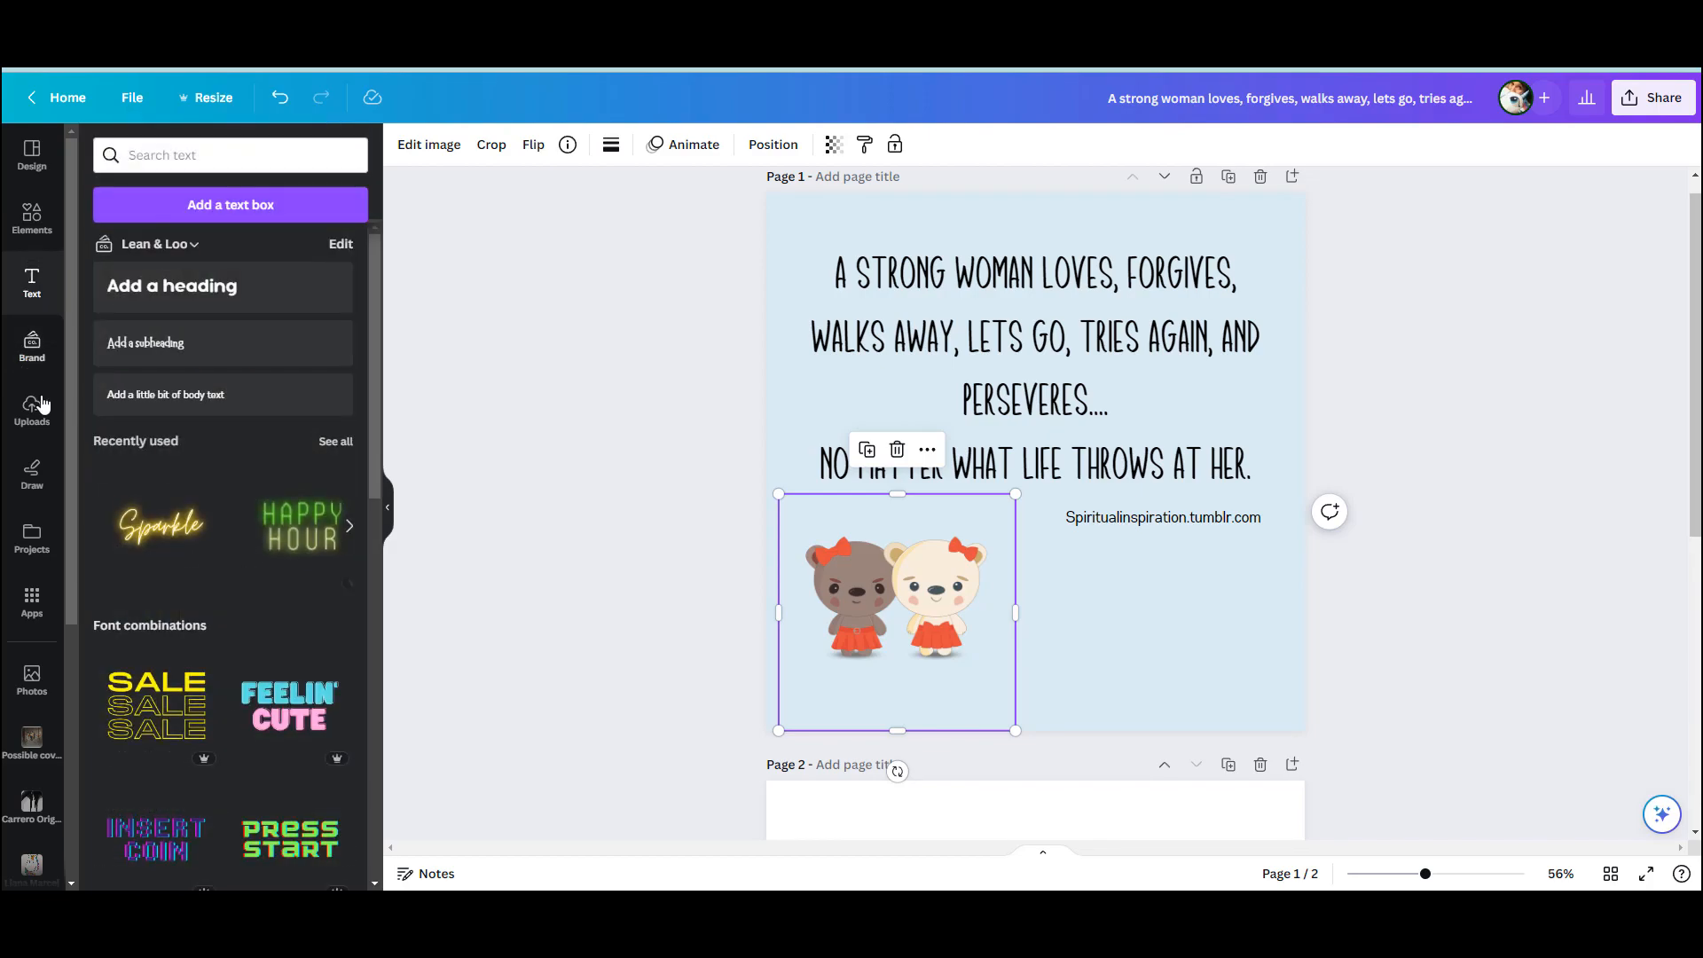
click(189, 345)
key(BackSpace)
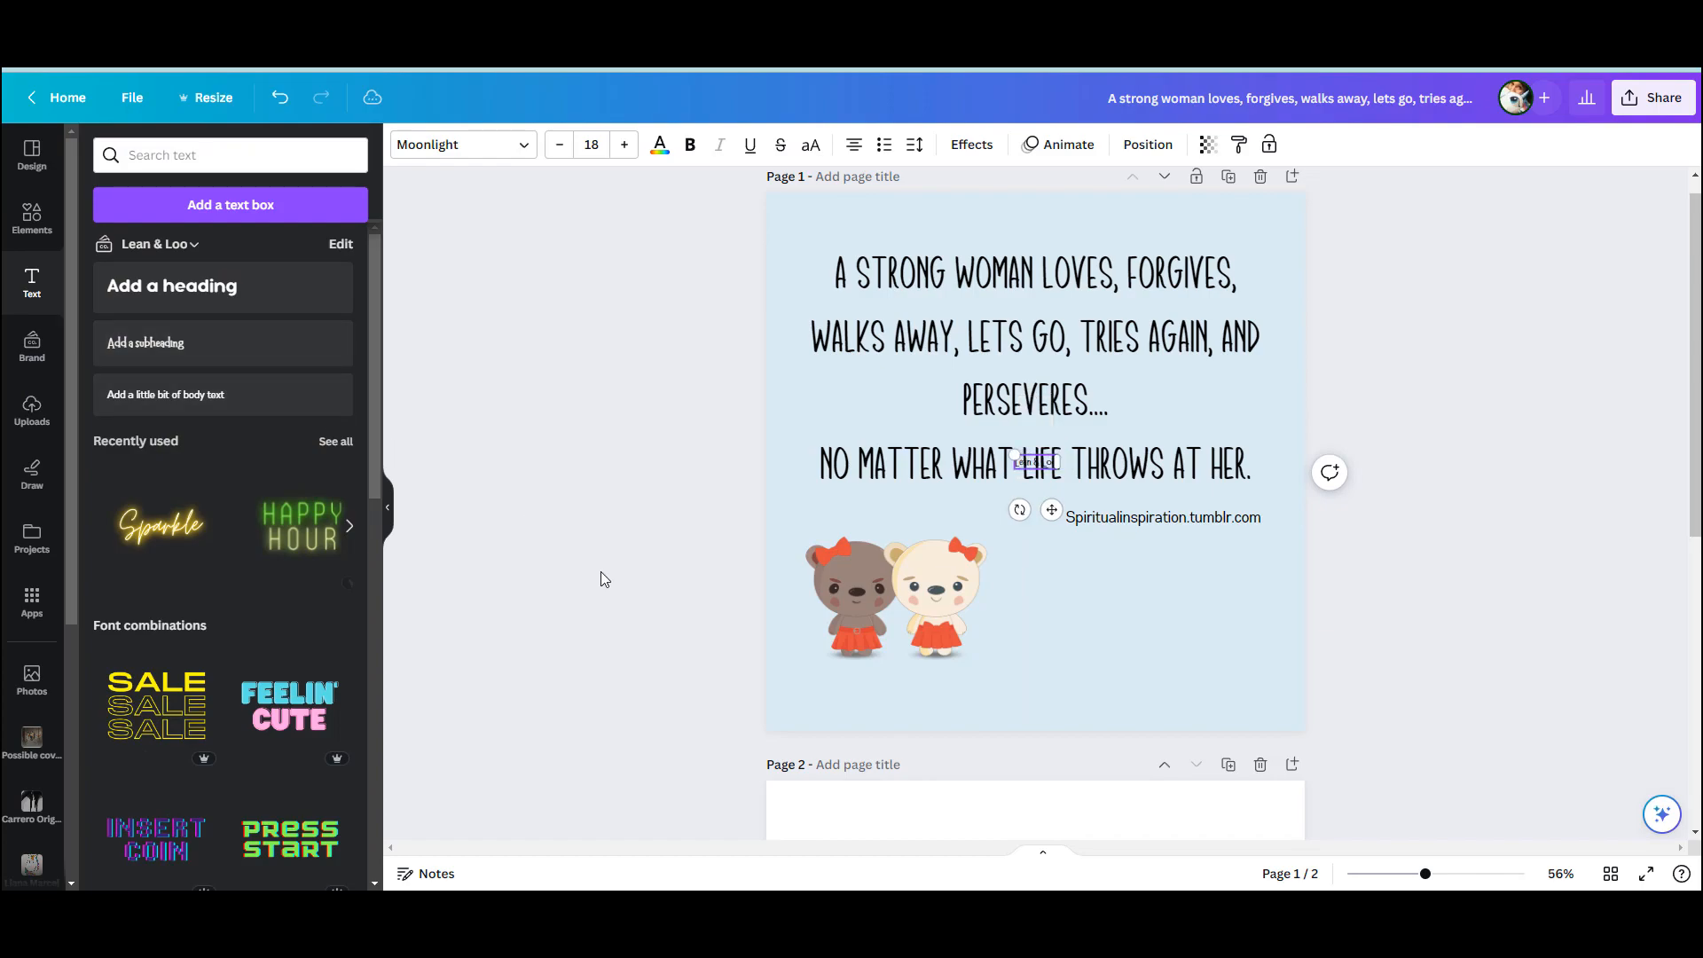
drag(1013, 455, 868, 649)
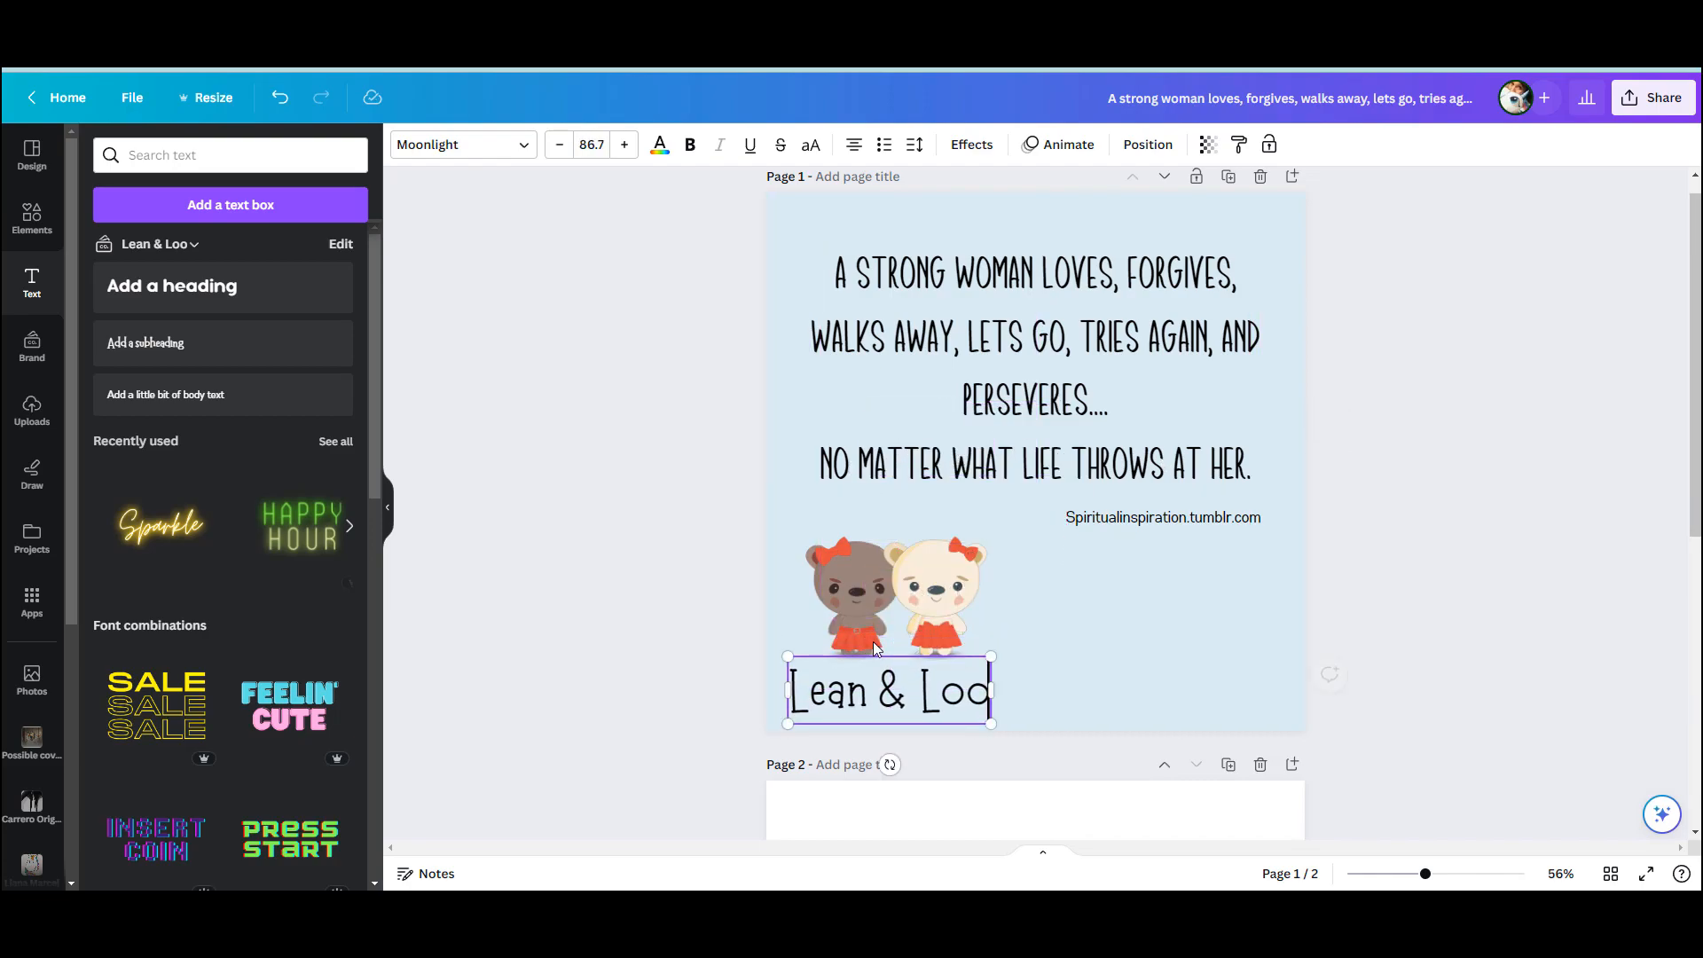
drag(919, 583, 916, 601)
click(1178, 663)
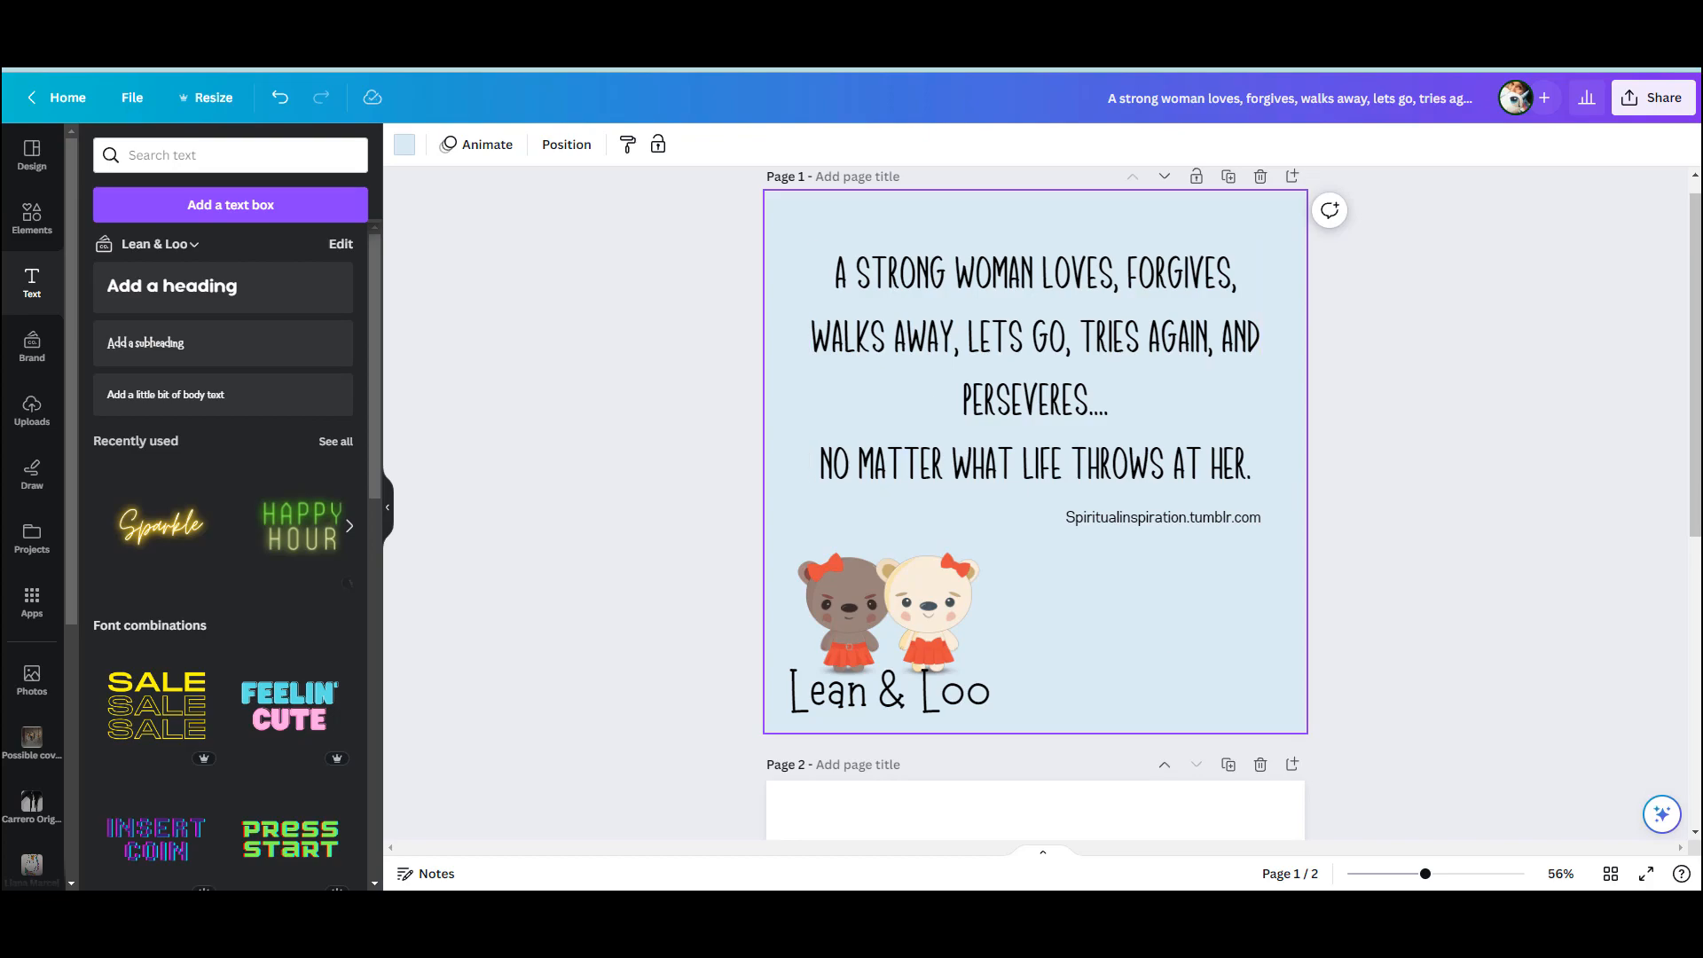
Search the element graphics for "backgrounds", add the pale grey-white watercolour texture, and enlarge it to cover page 1
click(32, 218)
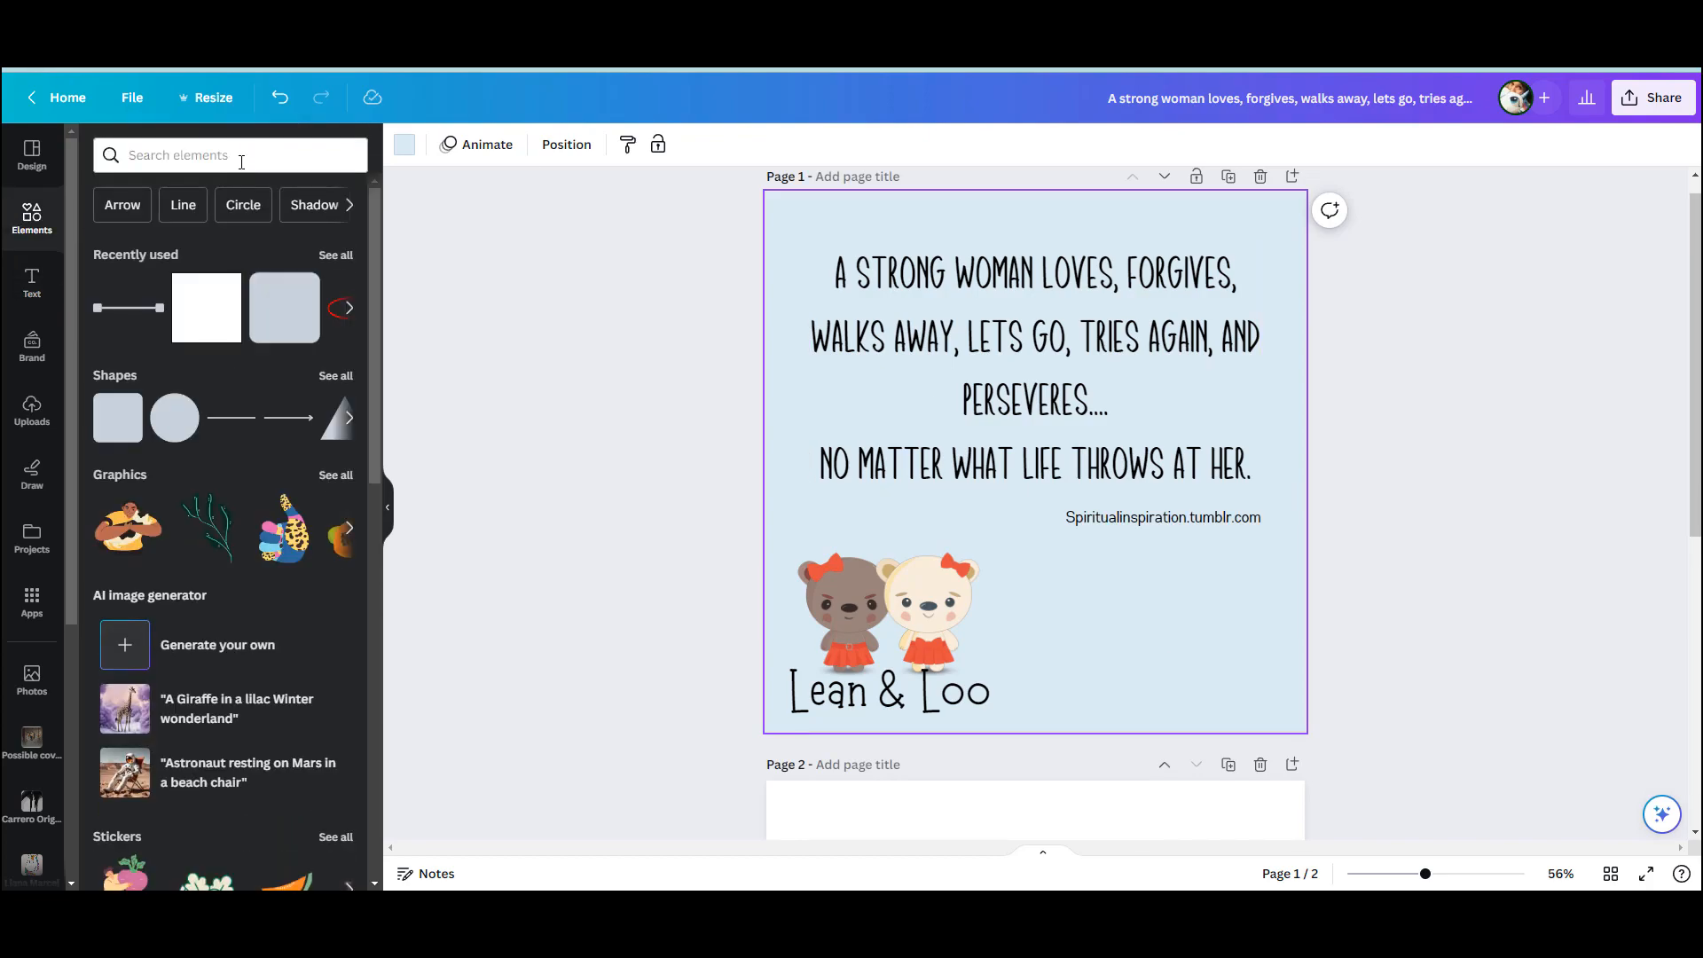
click(241, 157)
text(back)
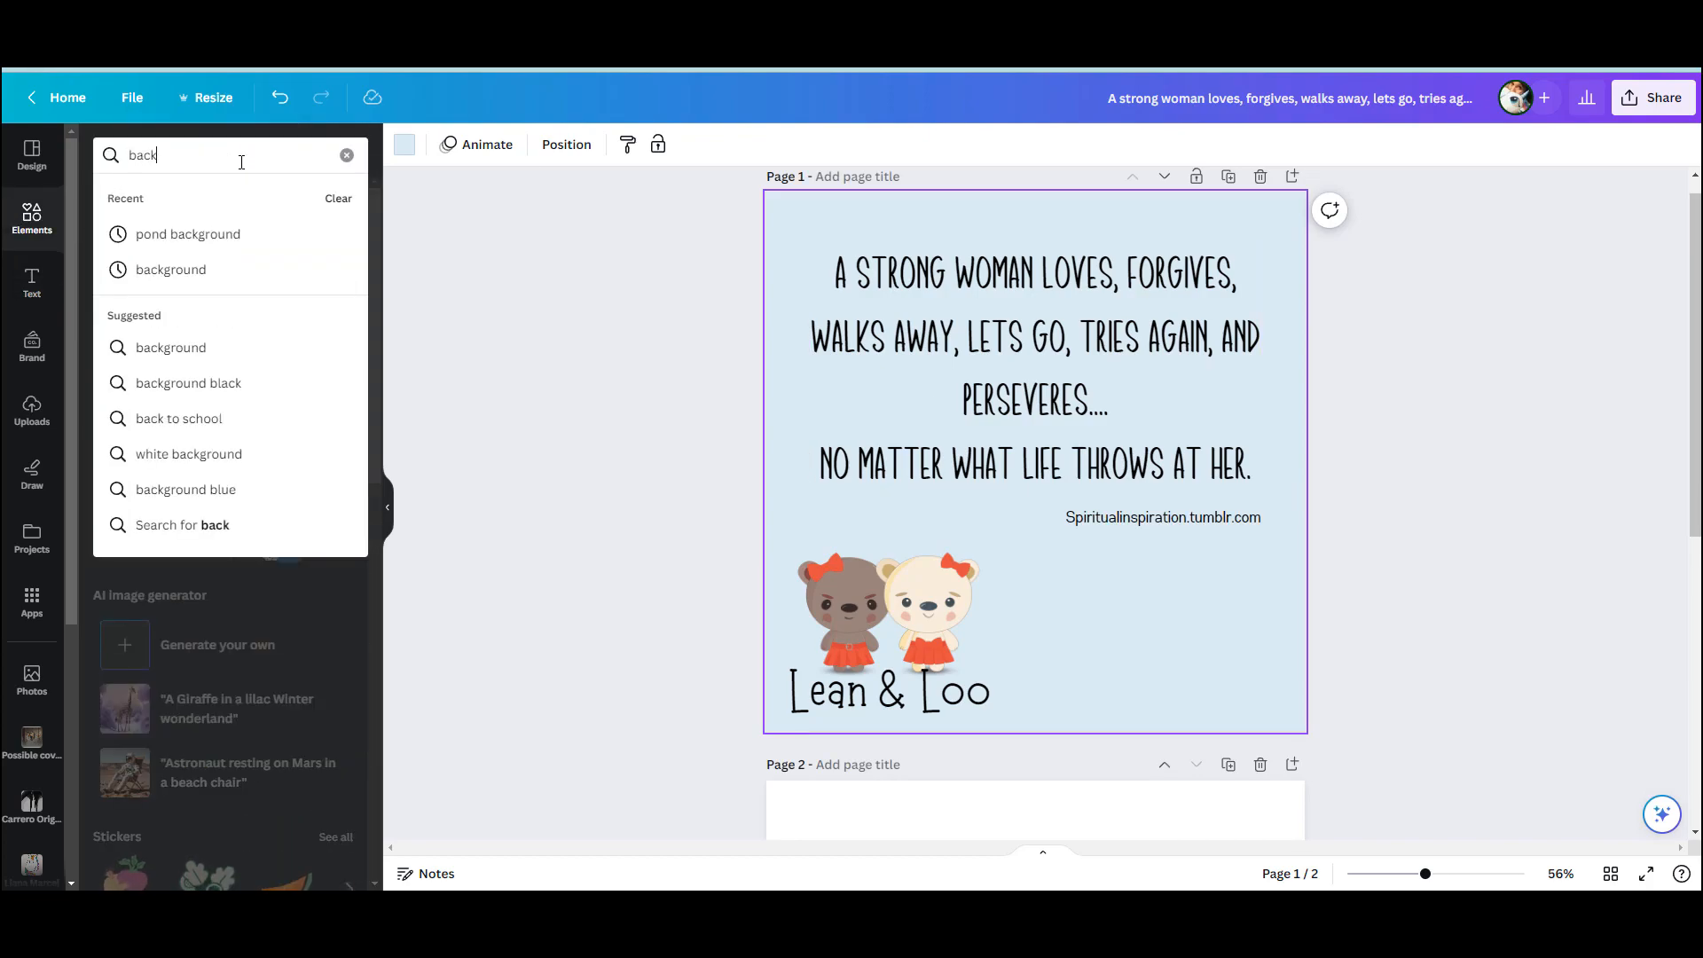
text(grounds)
key(Return)
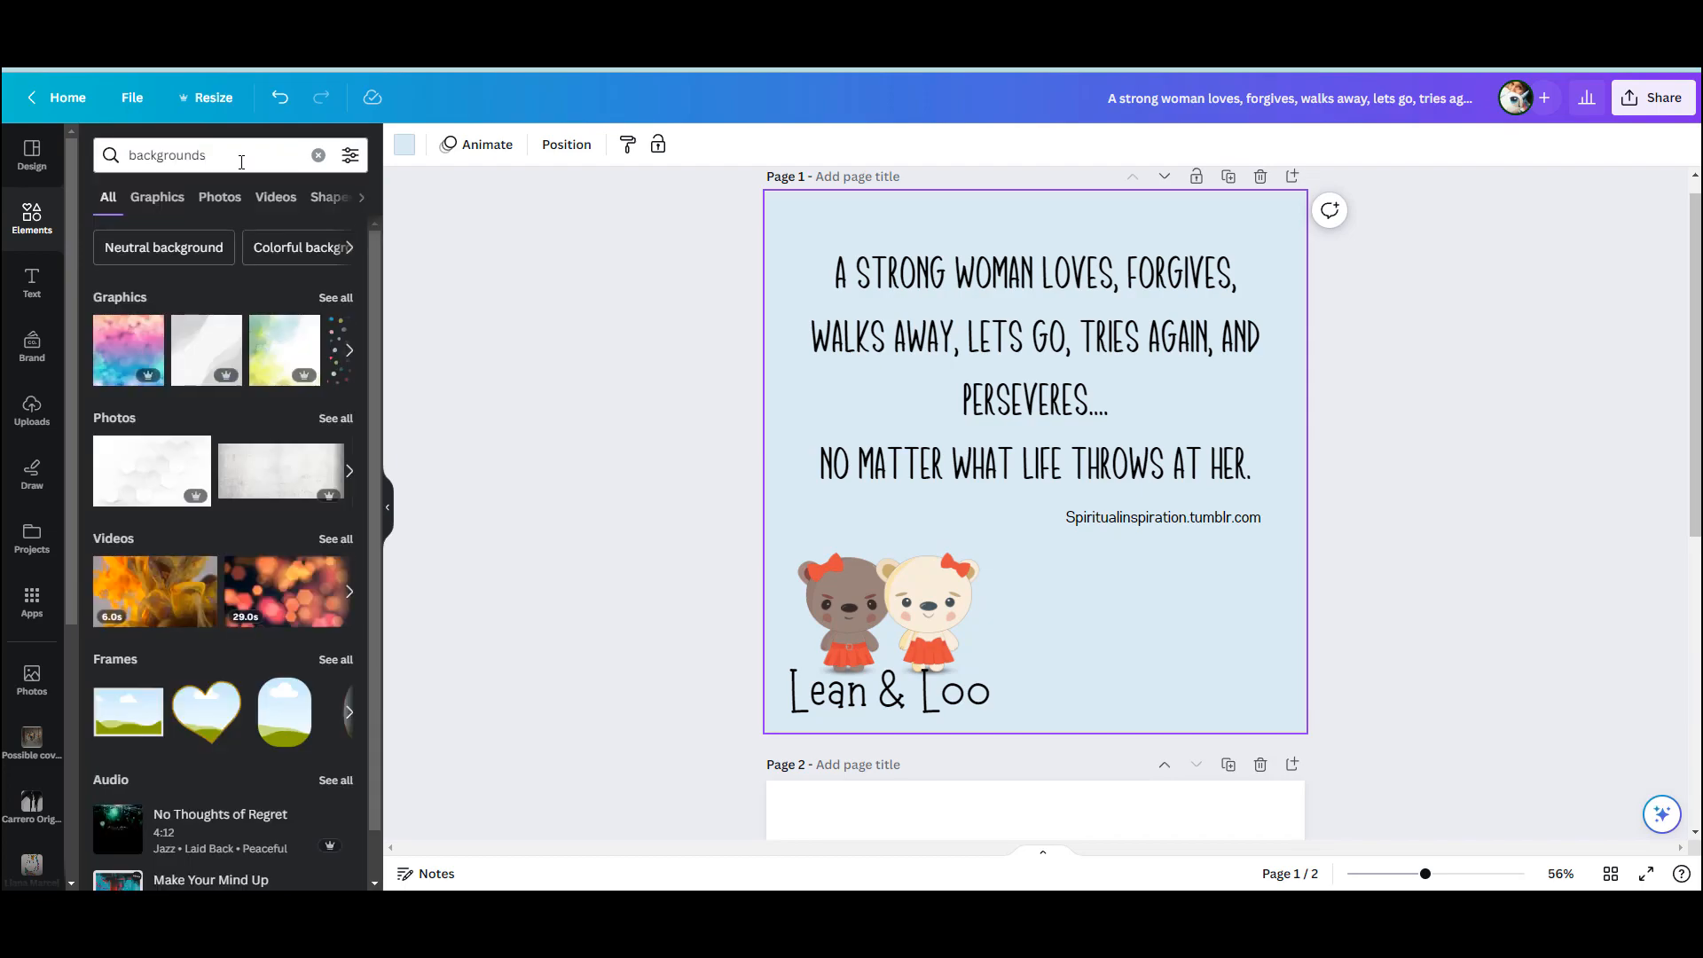
click(339, 298)
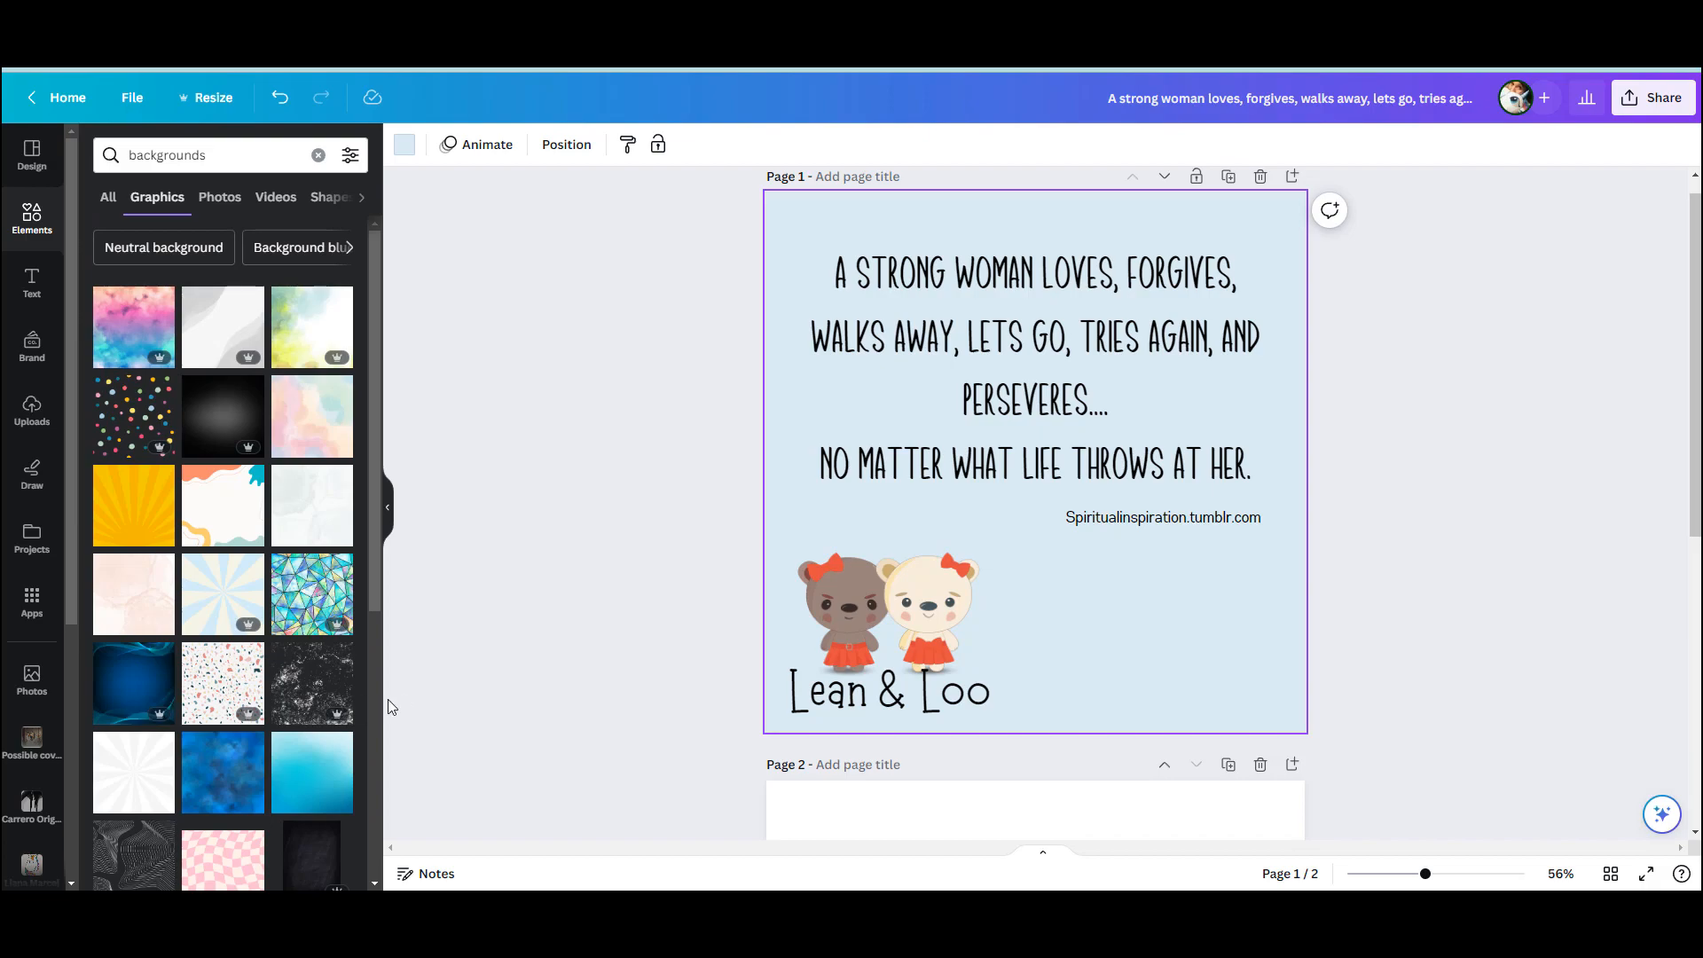
click(292, 532)
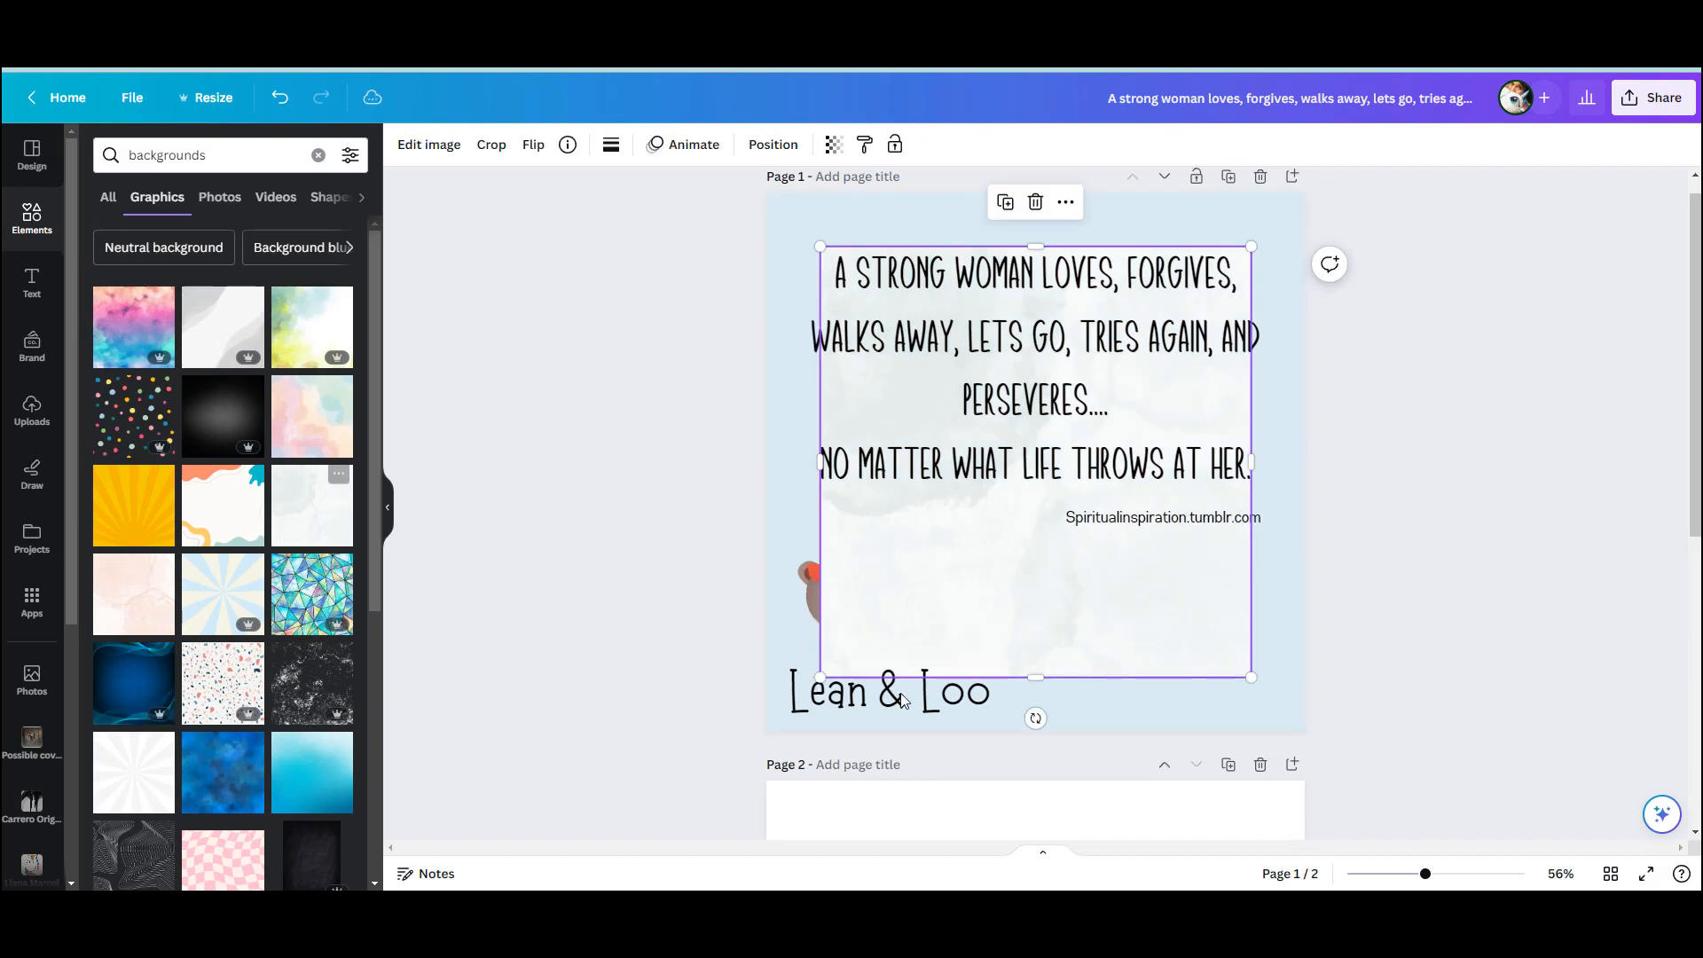
drag(1201, 665, 1310, 736)
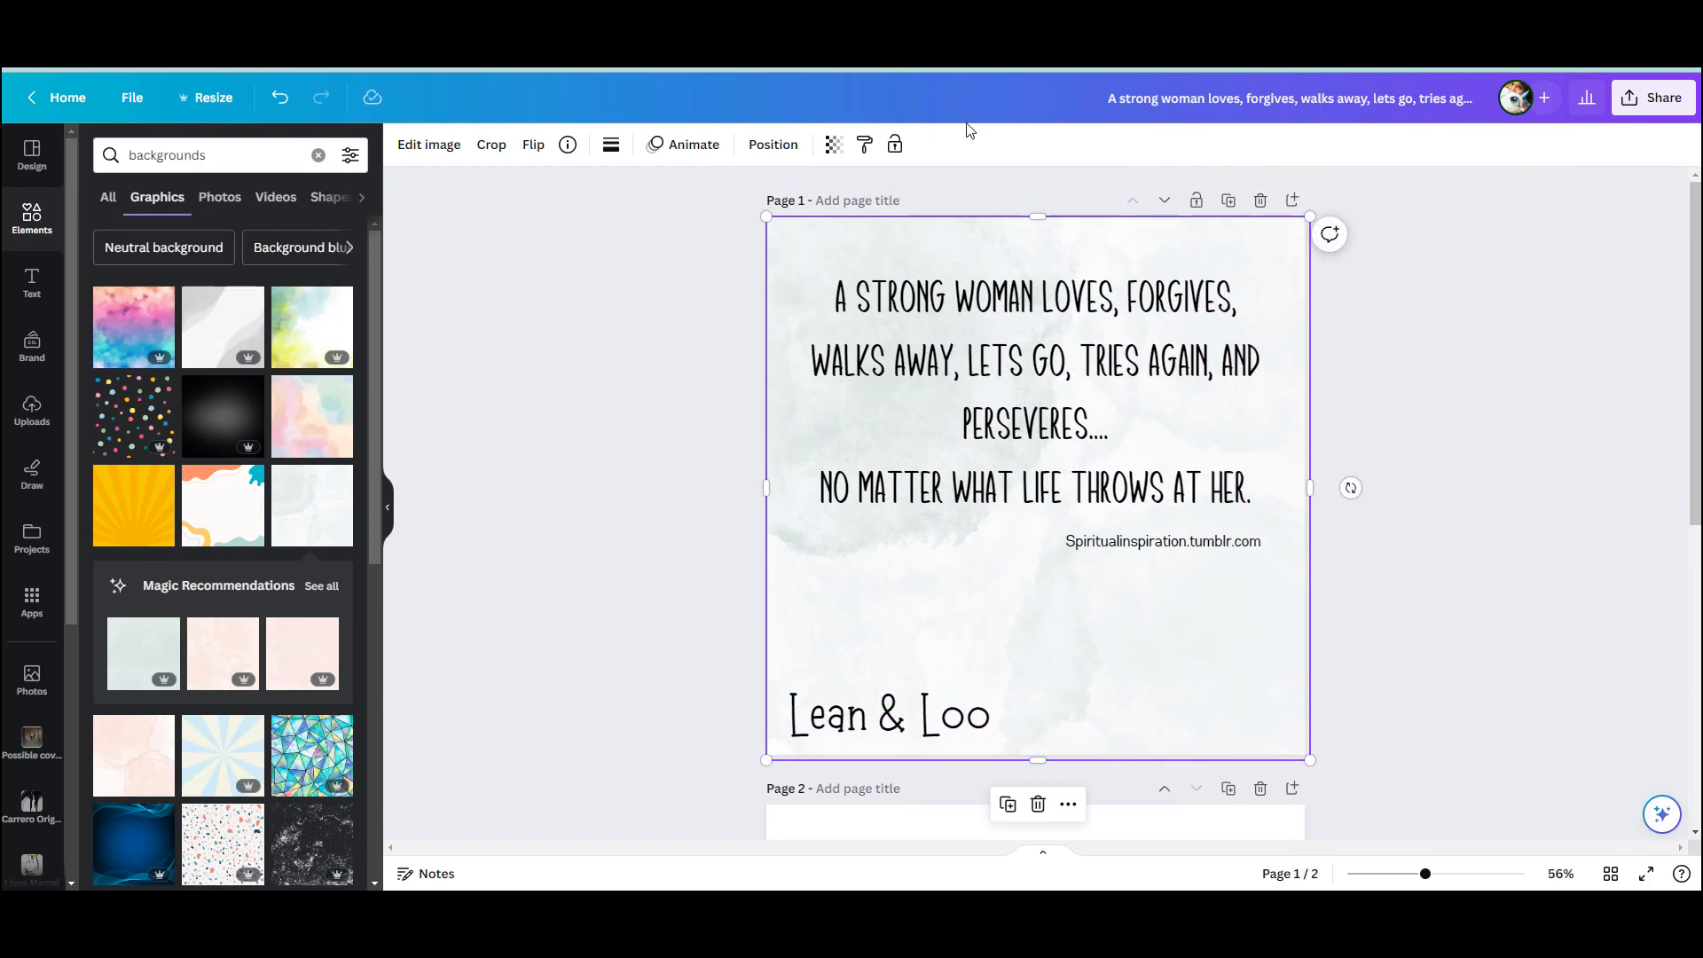
Make the watercolour texture more transparent so the blue shows through, and send it behind the bears
click(833, 143)
drag(834, 217, 715, 213)
click(772, 143)
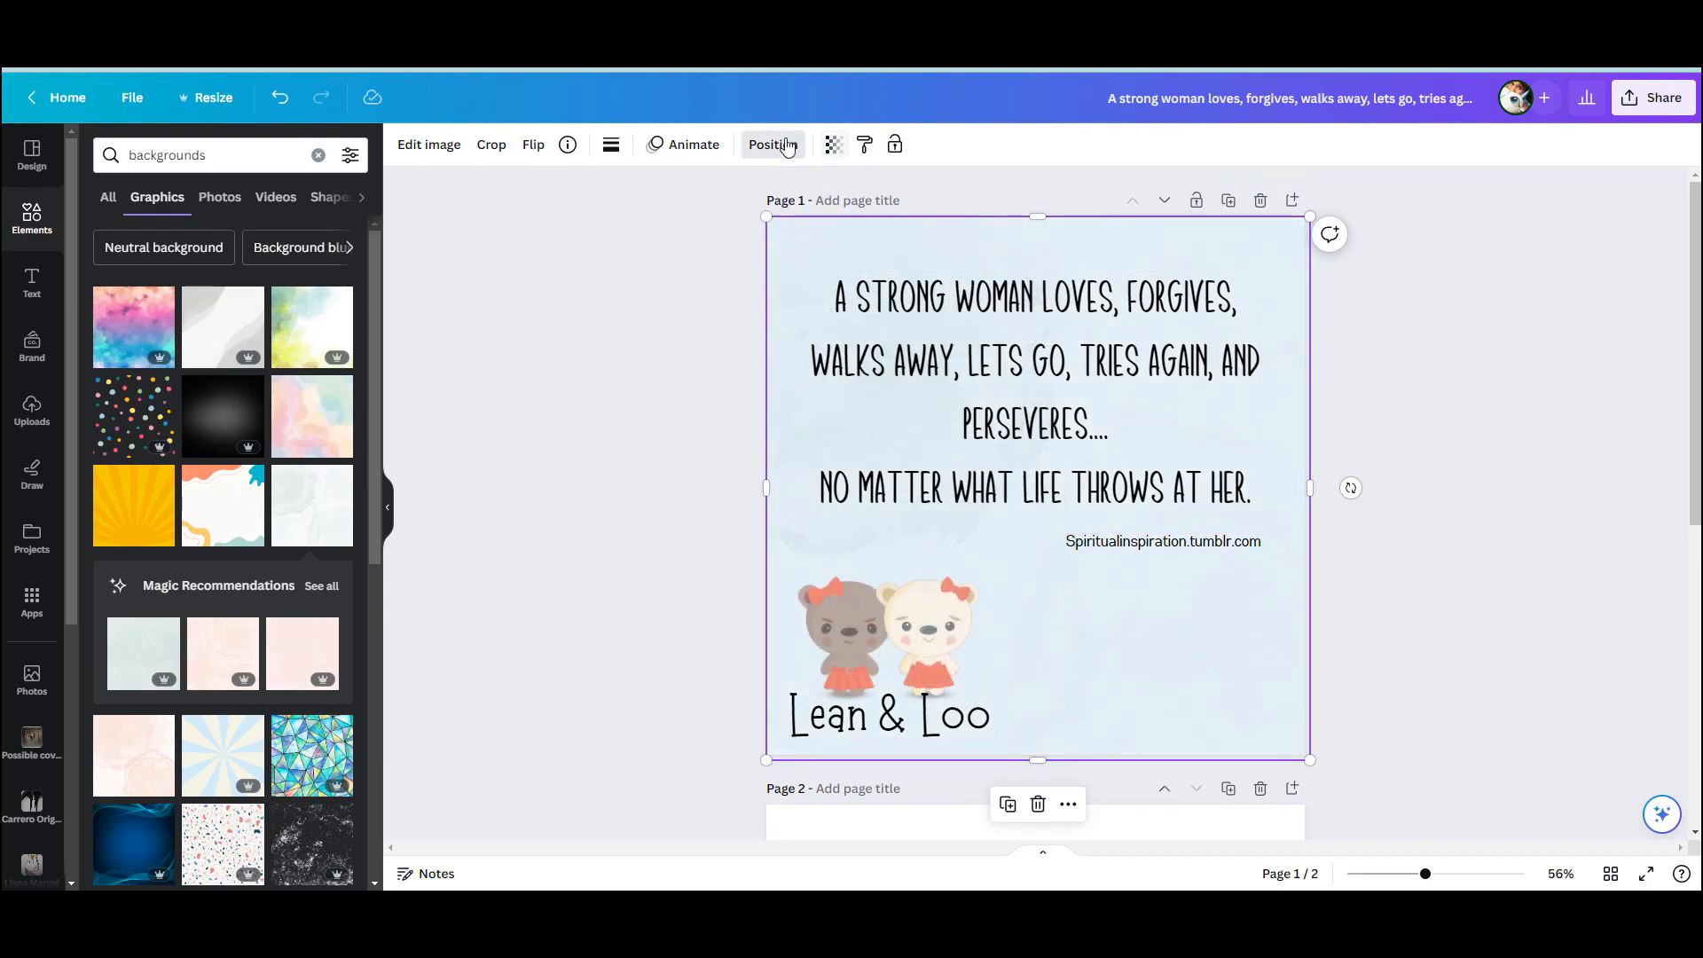
click(1481, 595)
Shift the bears slightly to the right and shrink "Lean & Loo" to about size 66.5, centred beneath them
drag(910, 644, 927, 635)
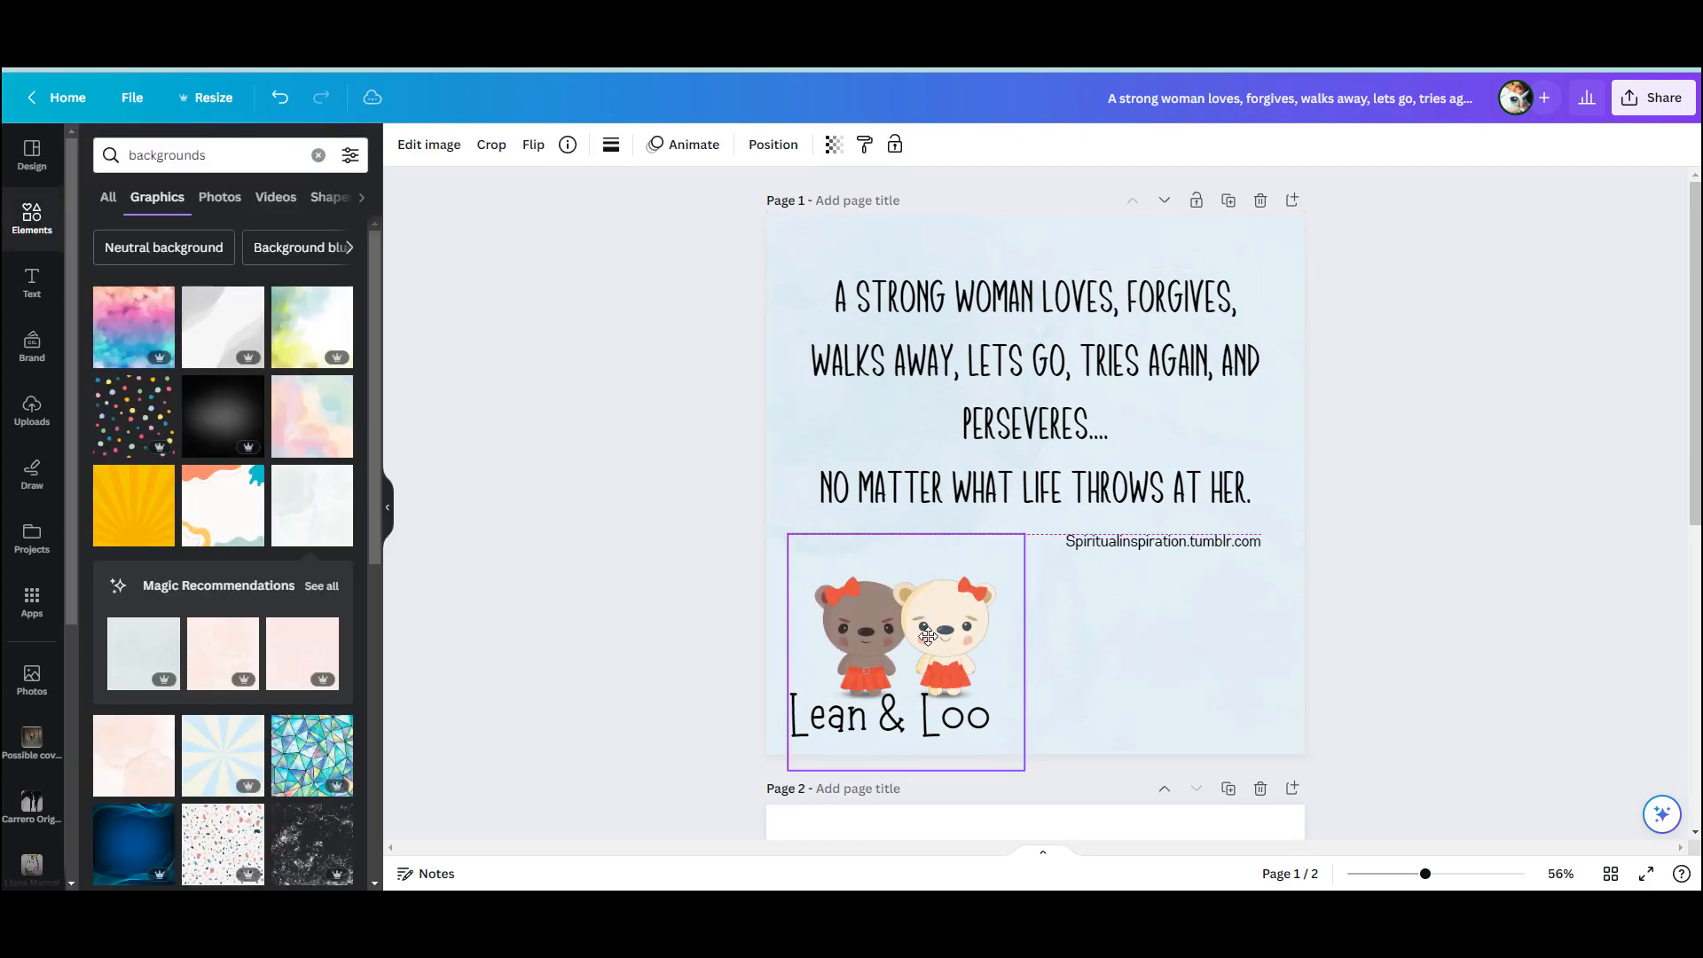
click(809, 745)
drag(807, 748, 854, 733)
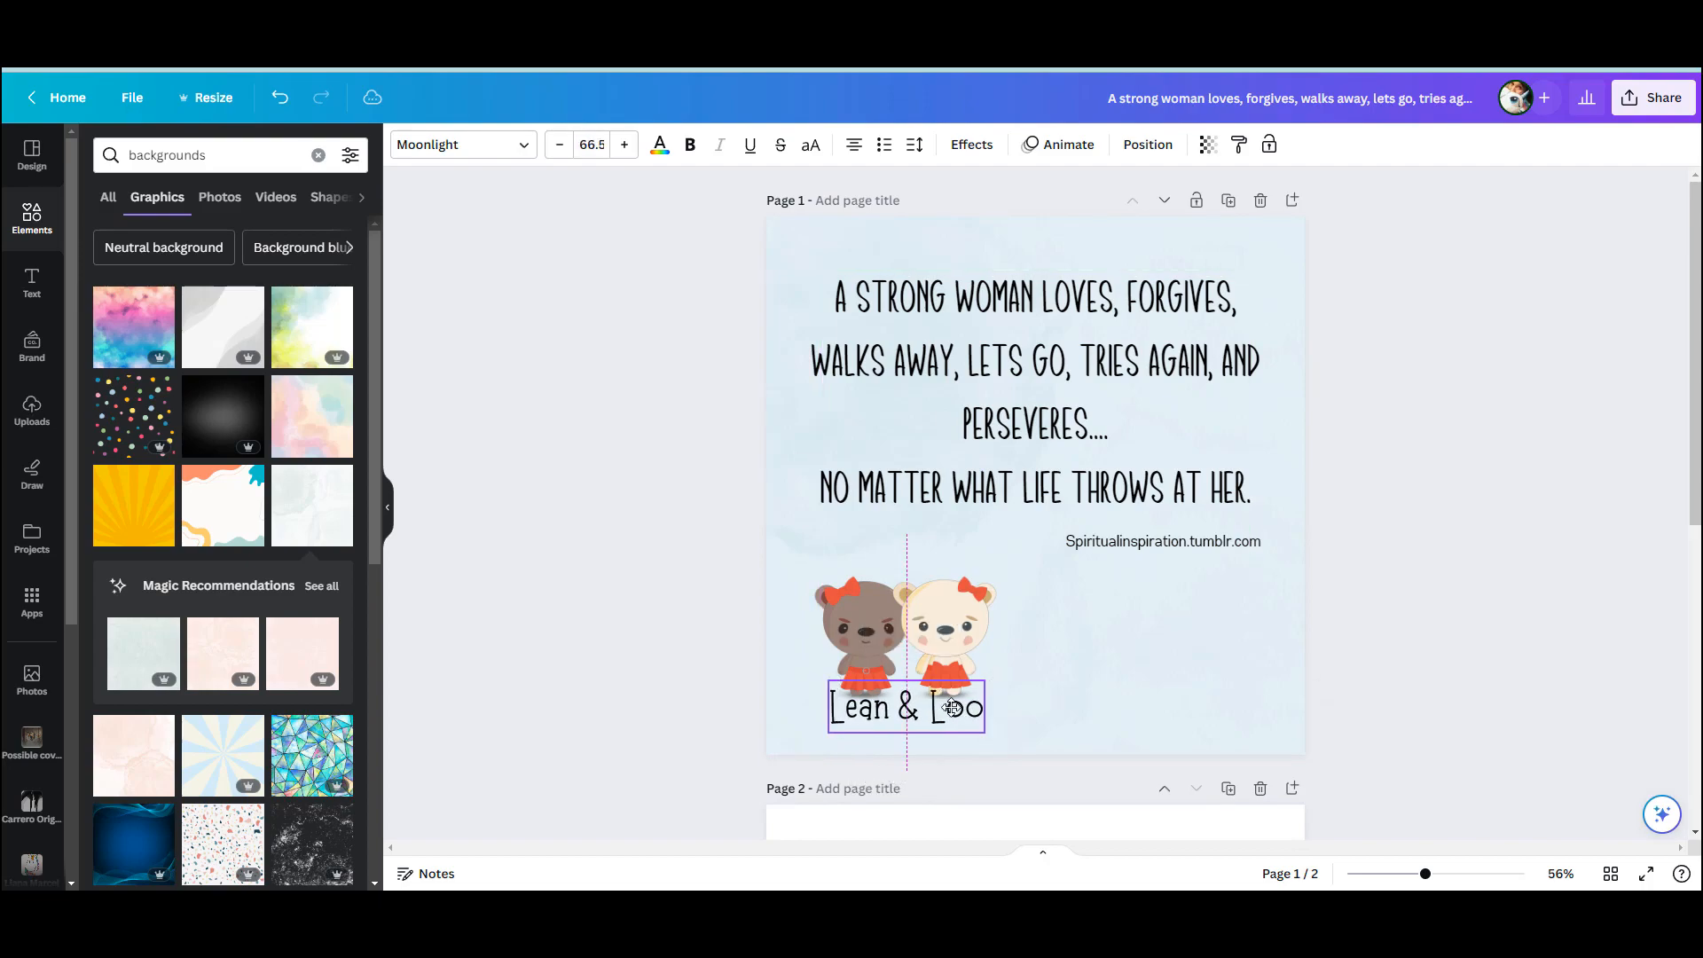
Move the quote slightly down and centre it horizontally on the page
click(1176, 399)
drag(1176, 399, 1168, 399)
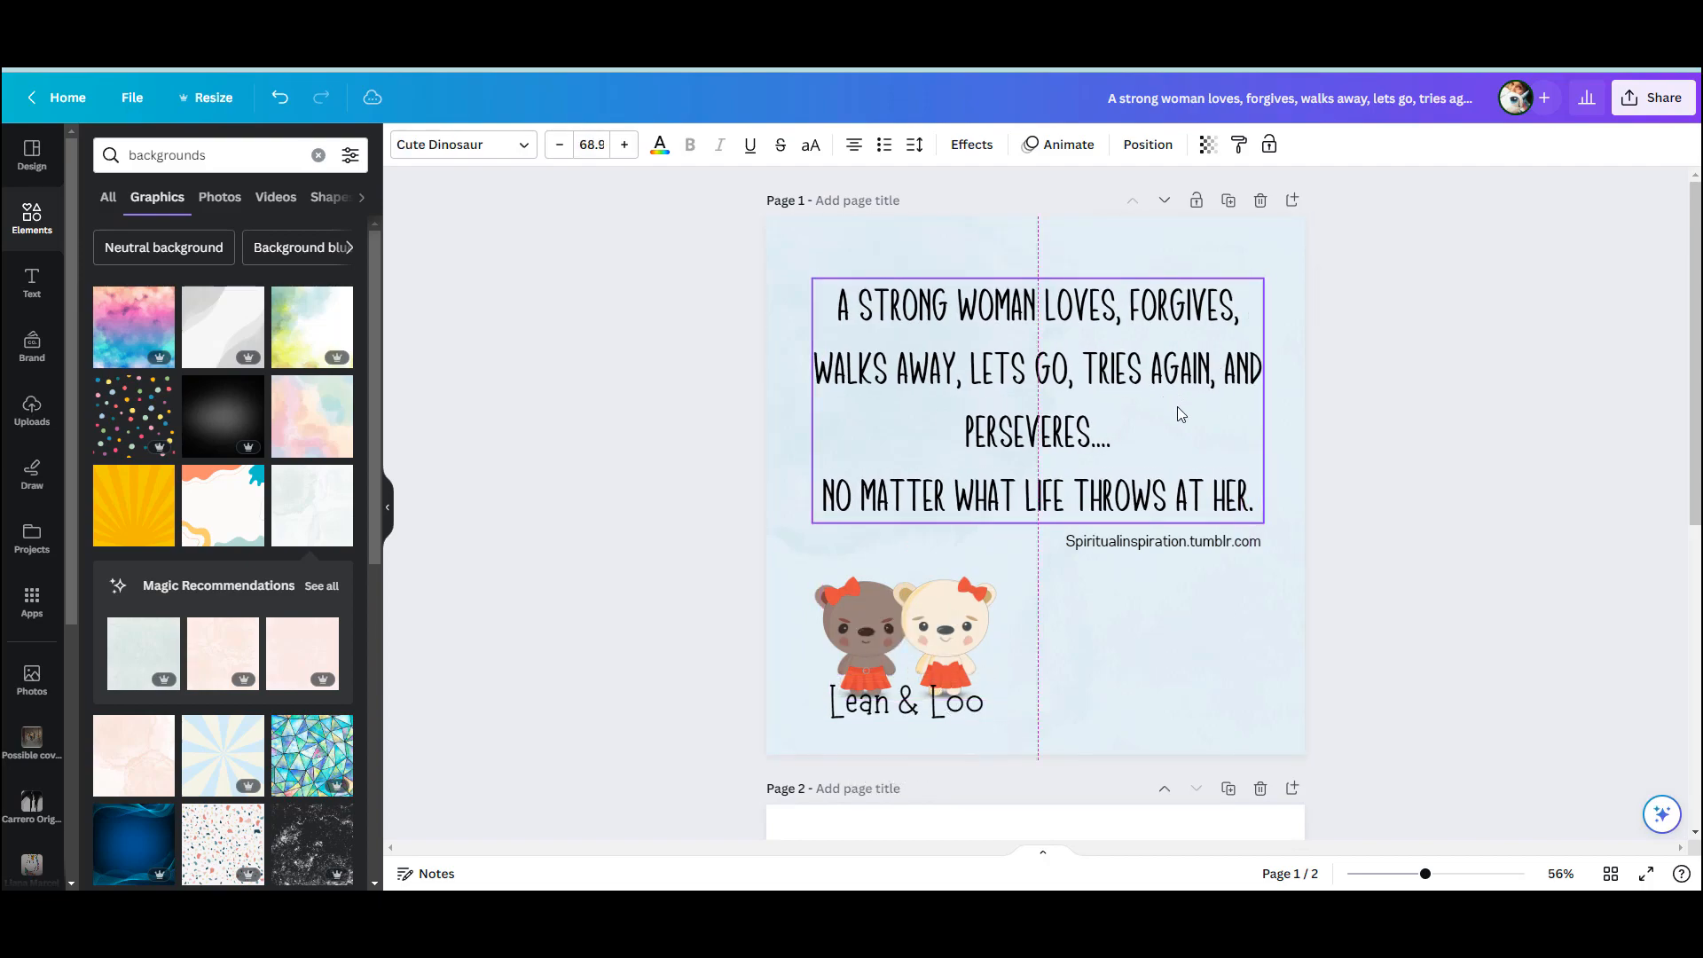
Recolour the source credit line with the golden yellow from the Lean & Loo brand palette
click(1198, 544)
click(1196, 543)
key(ctrl+a)
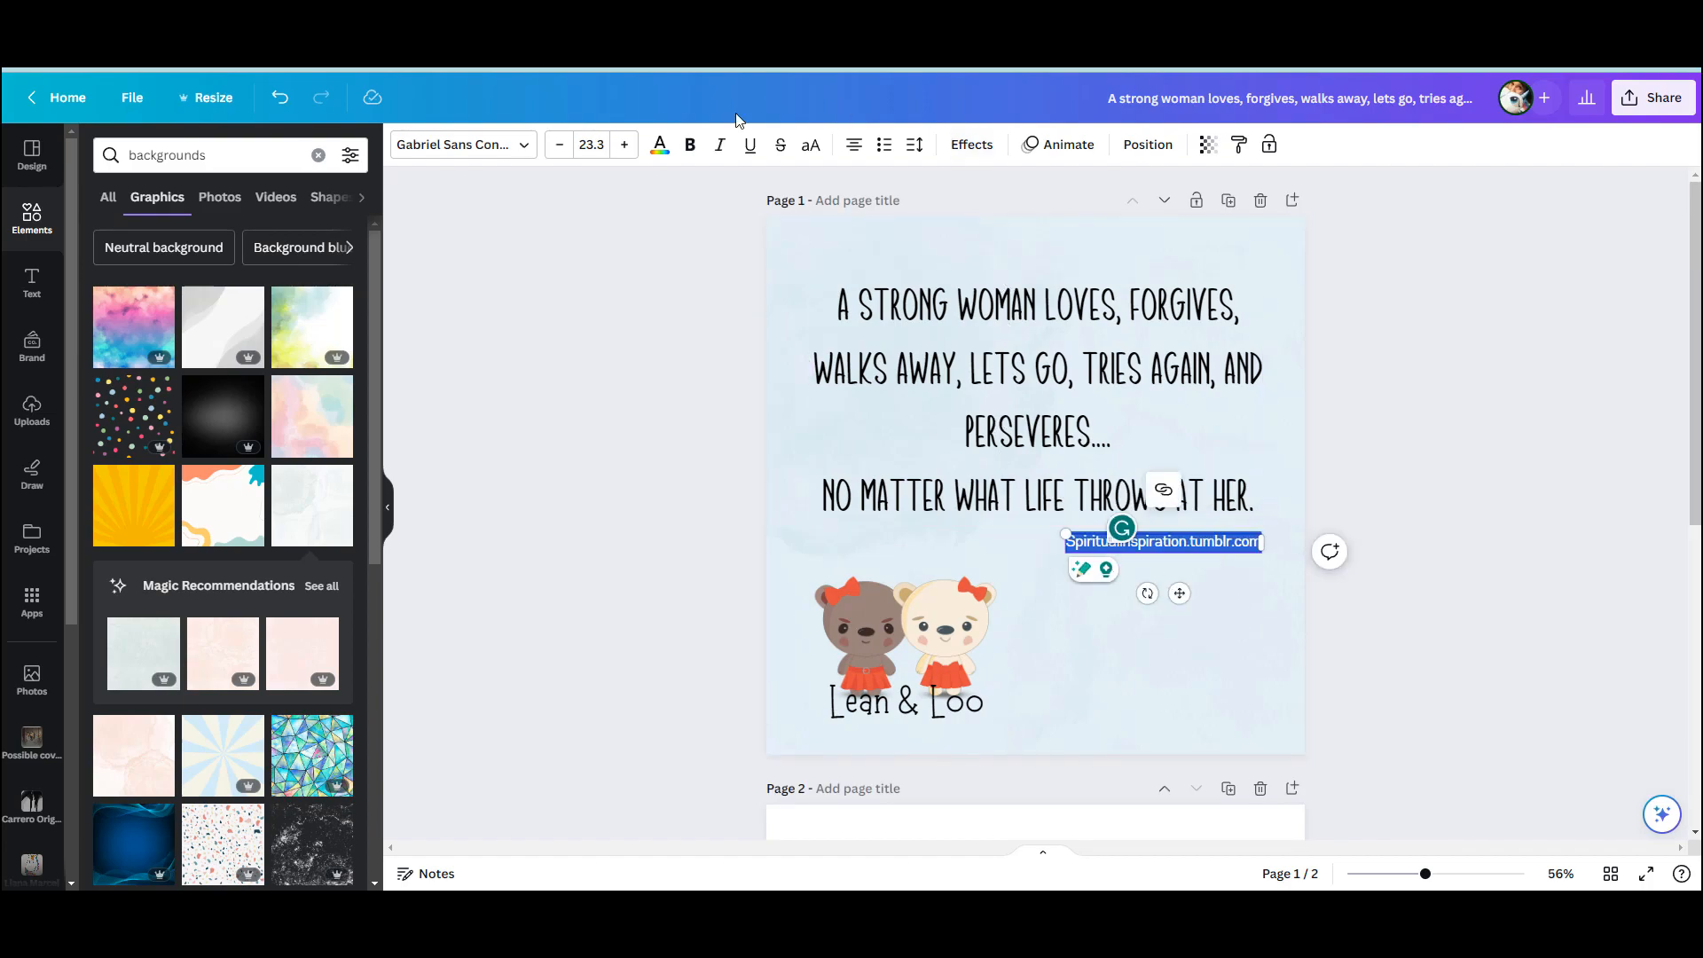
click(659, 146)
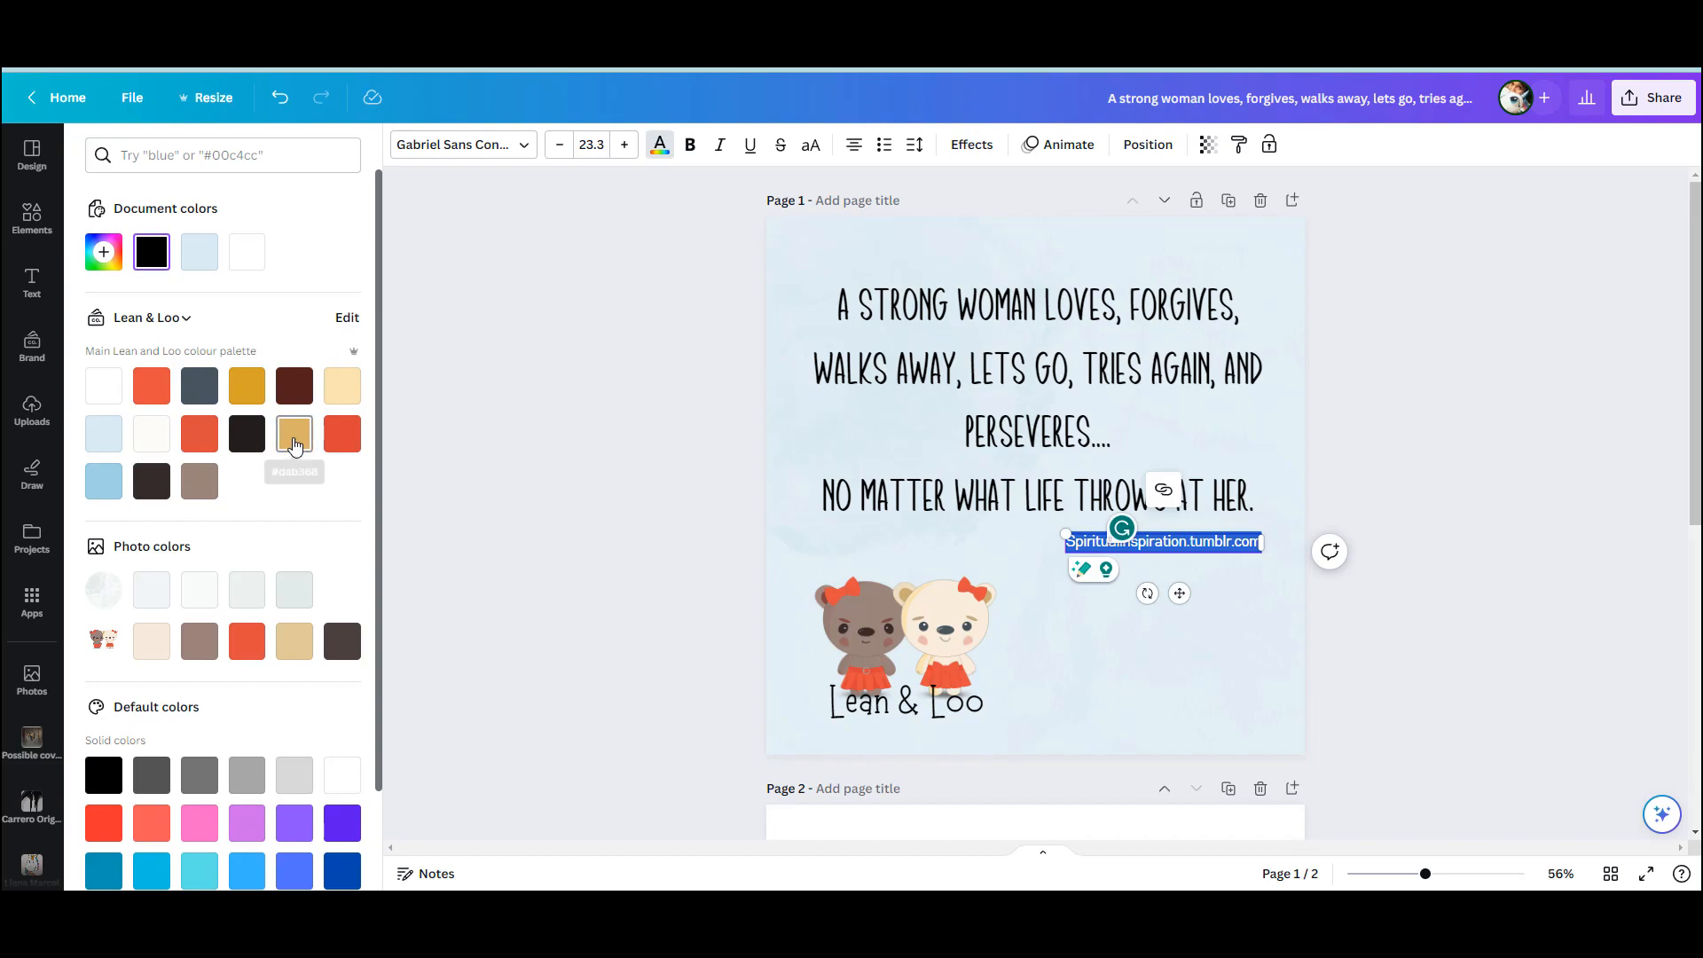
click(342, 385)
click(253, 391)
click(1247, 711)
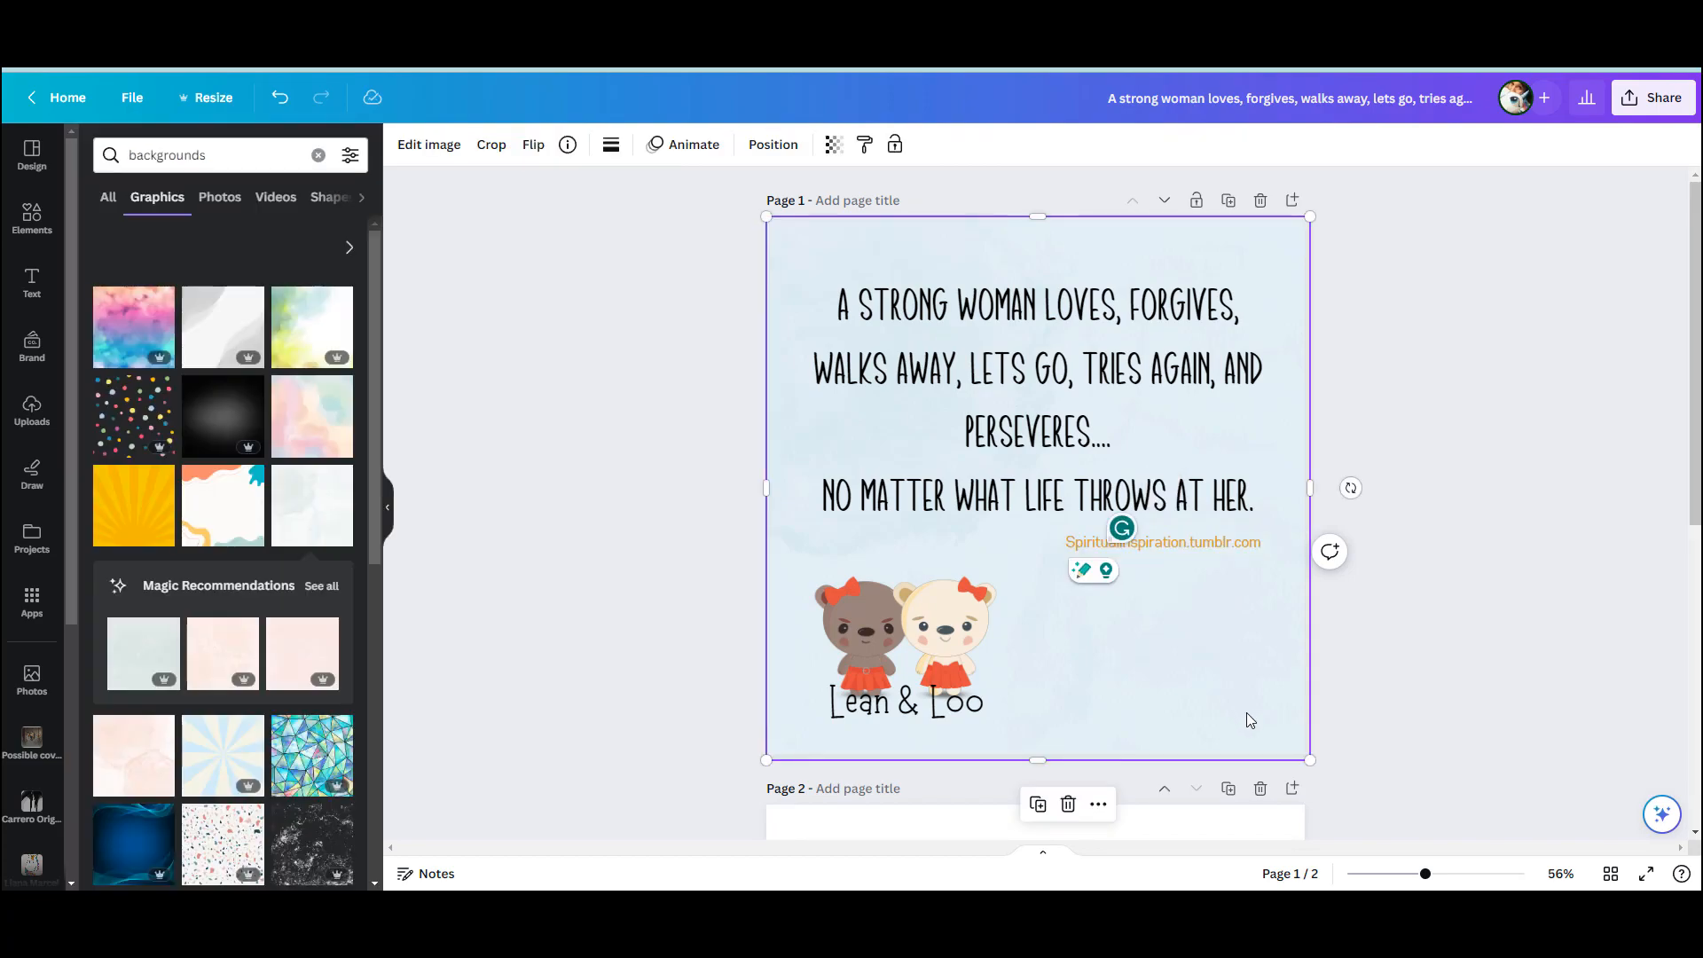
click(1589, 540)
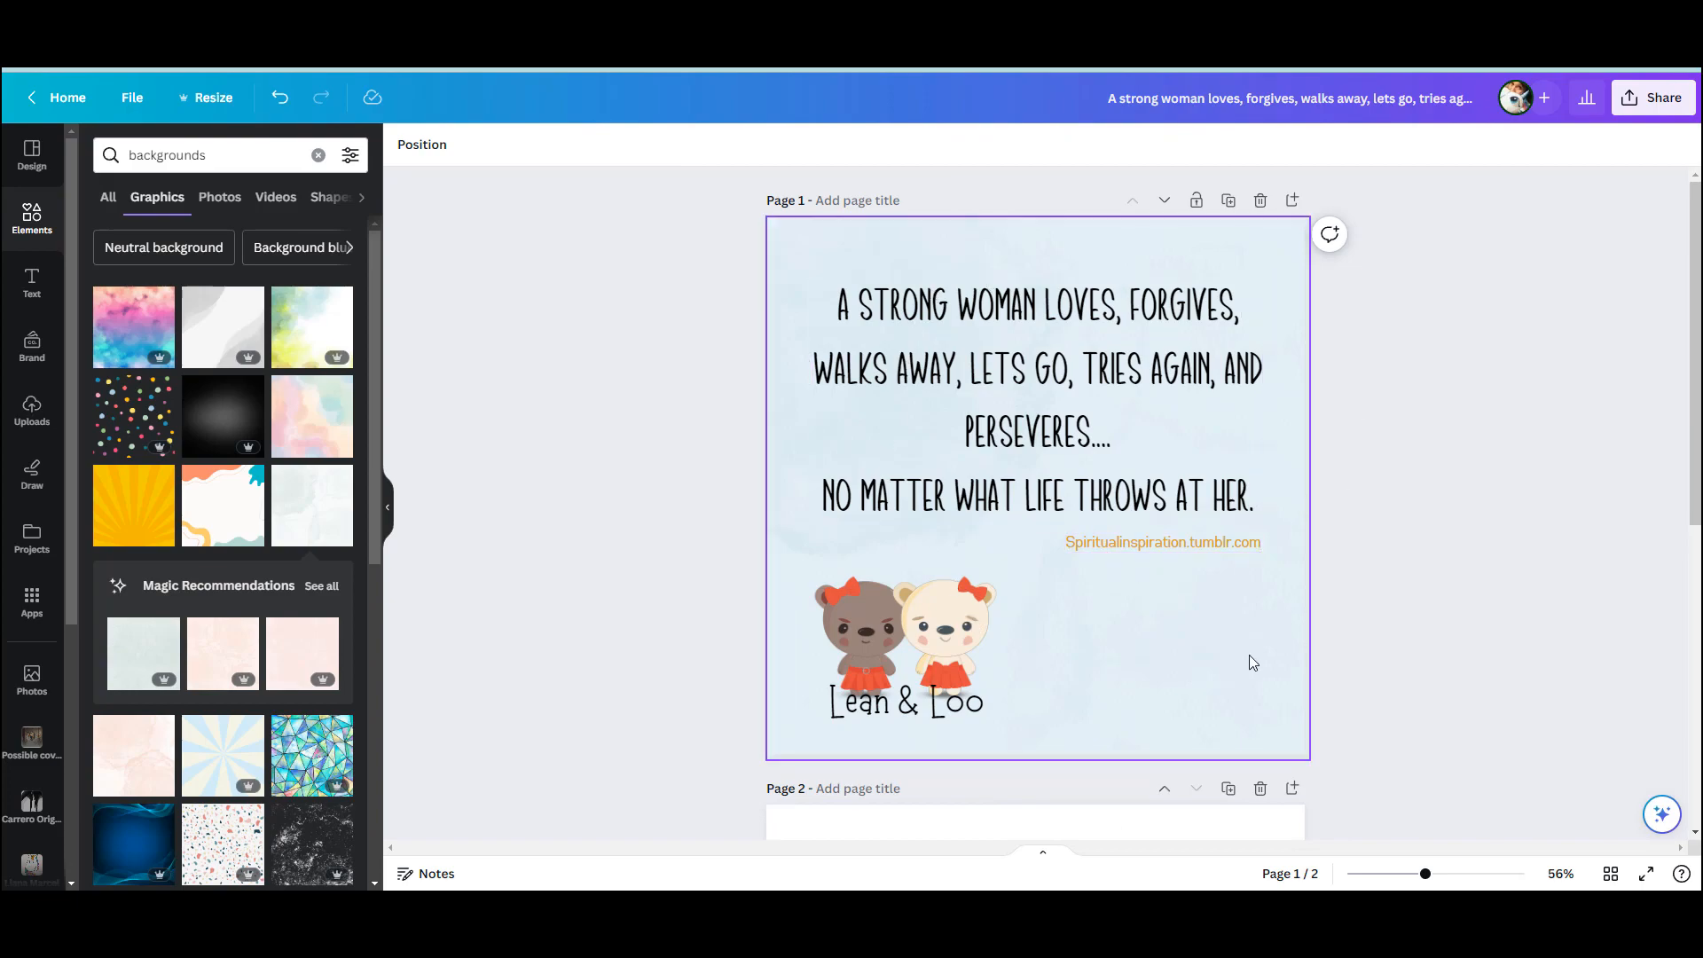
Search the graphics for "corners", add the white page-curl graphic, and shrink it into the page's lower-right corner
drag(216, 155, 124, 157)
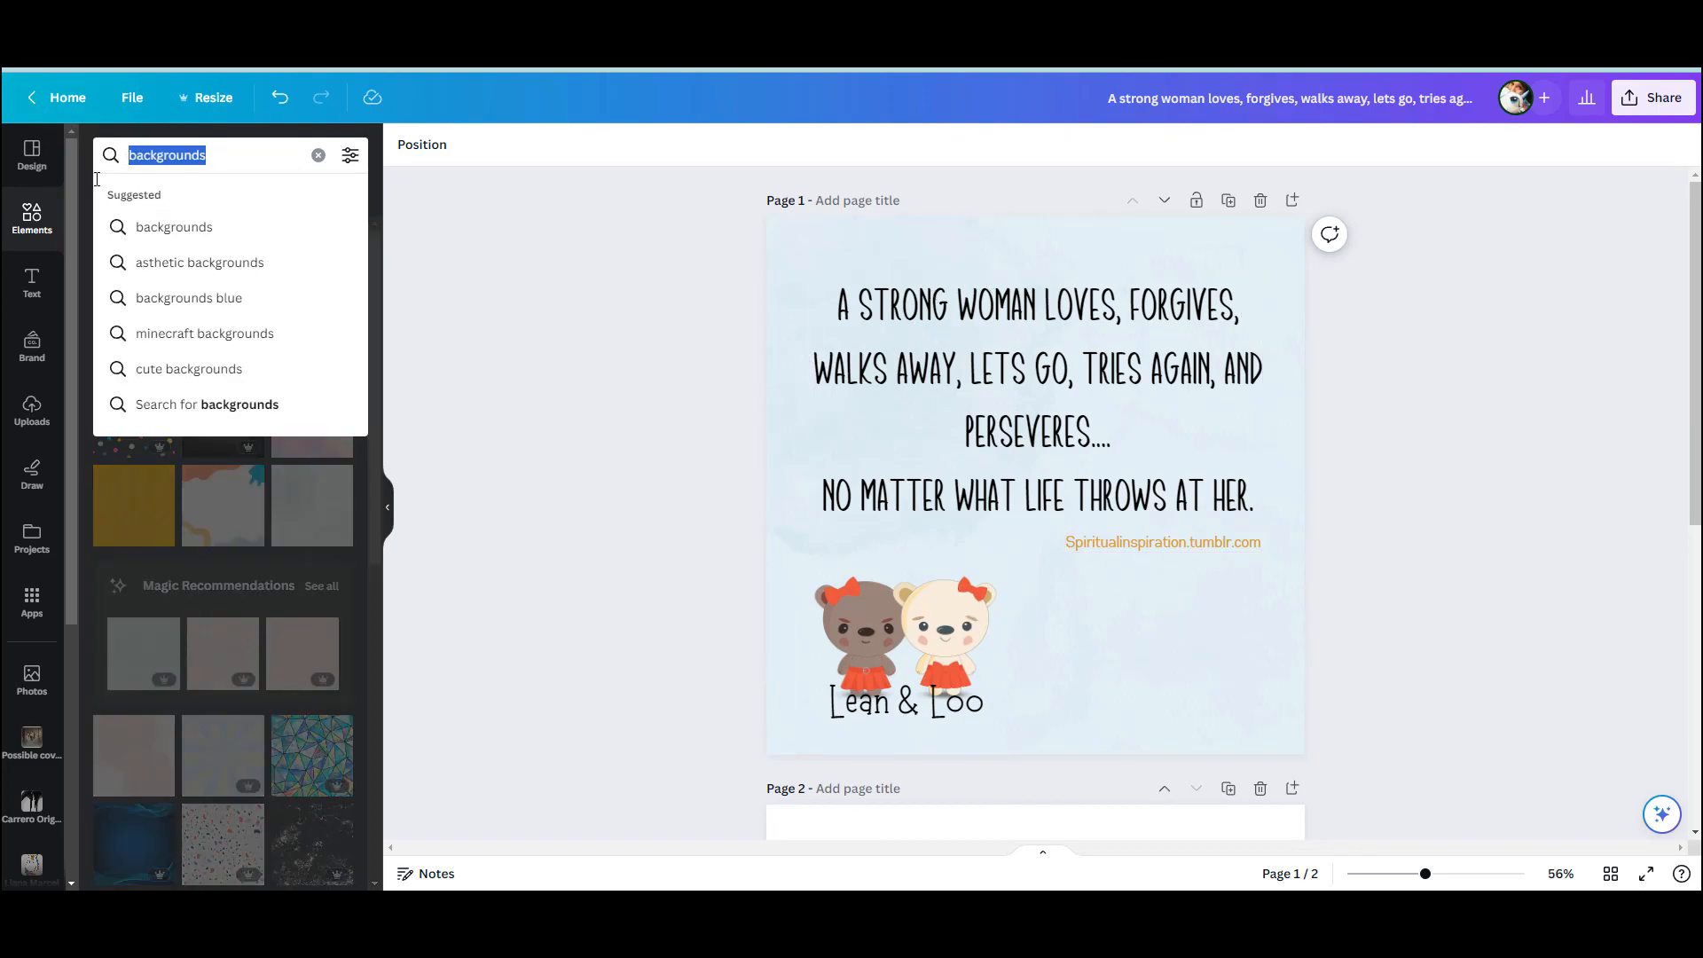
text(corners)
key(Return)
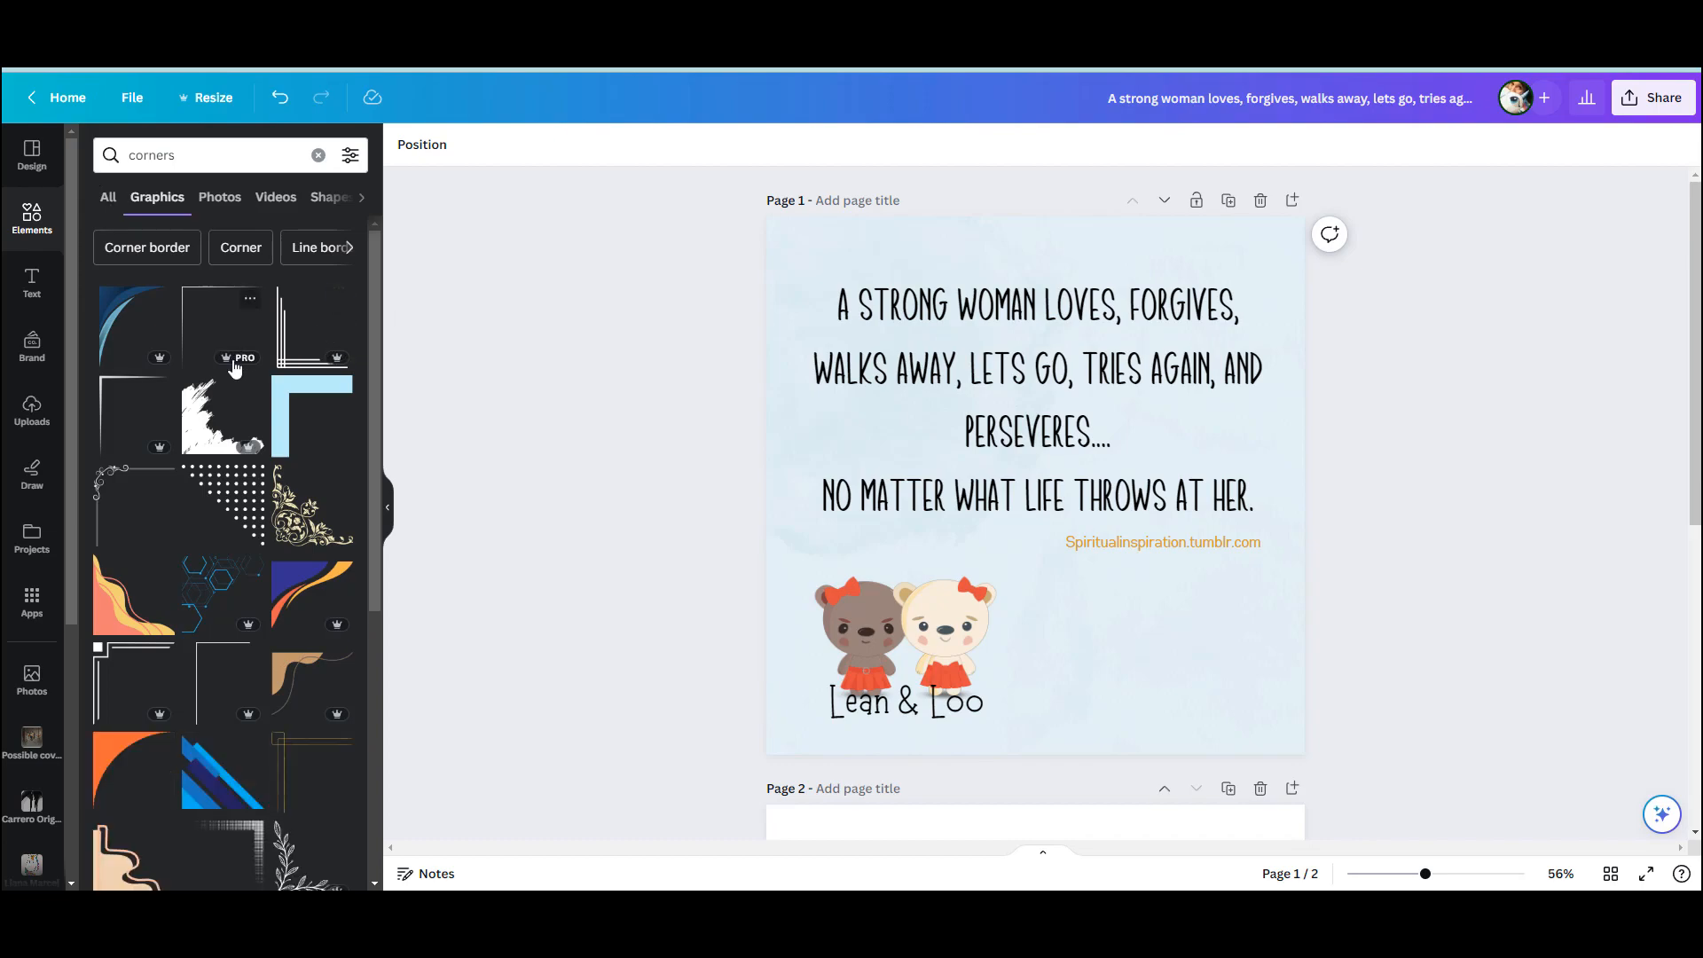
scroll(211, 429, down, 2)
scroll(211, 428, down, 2)
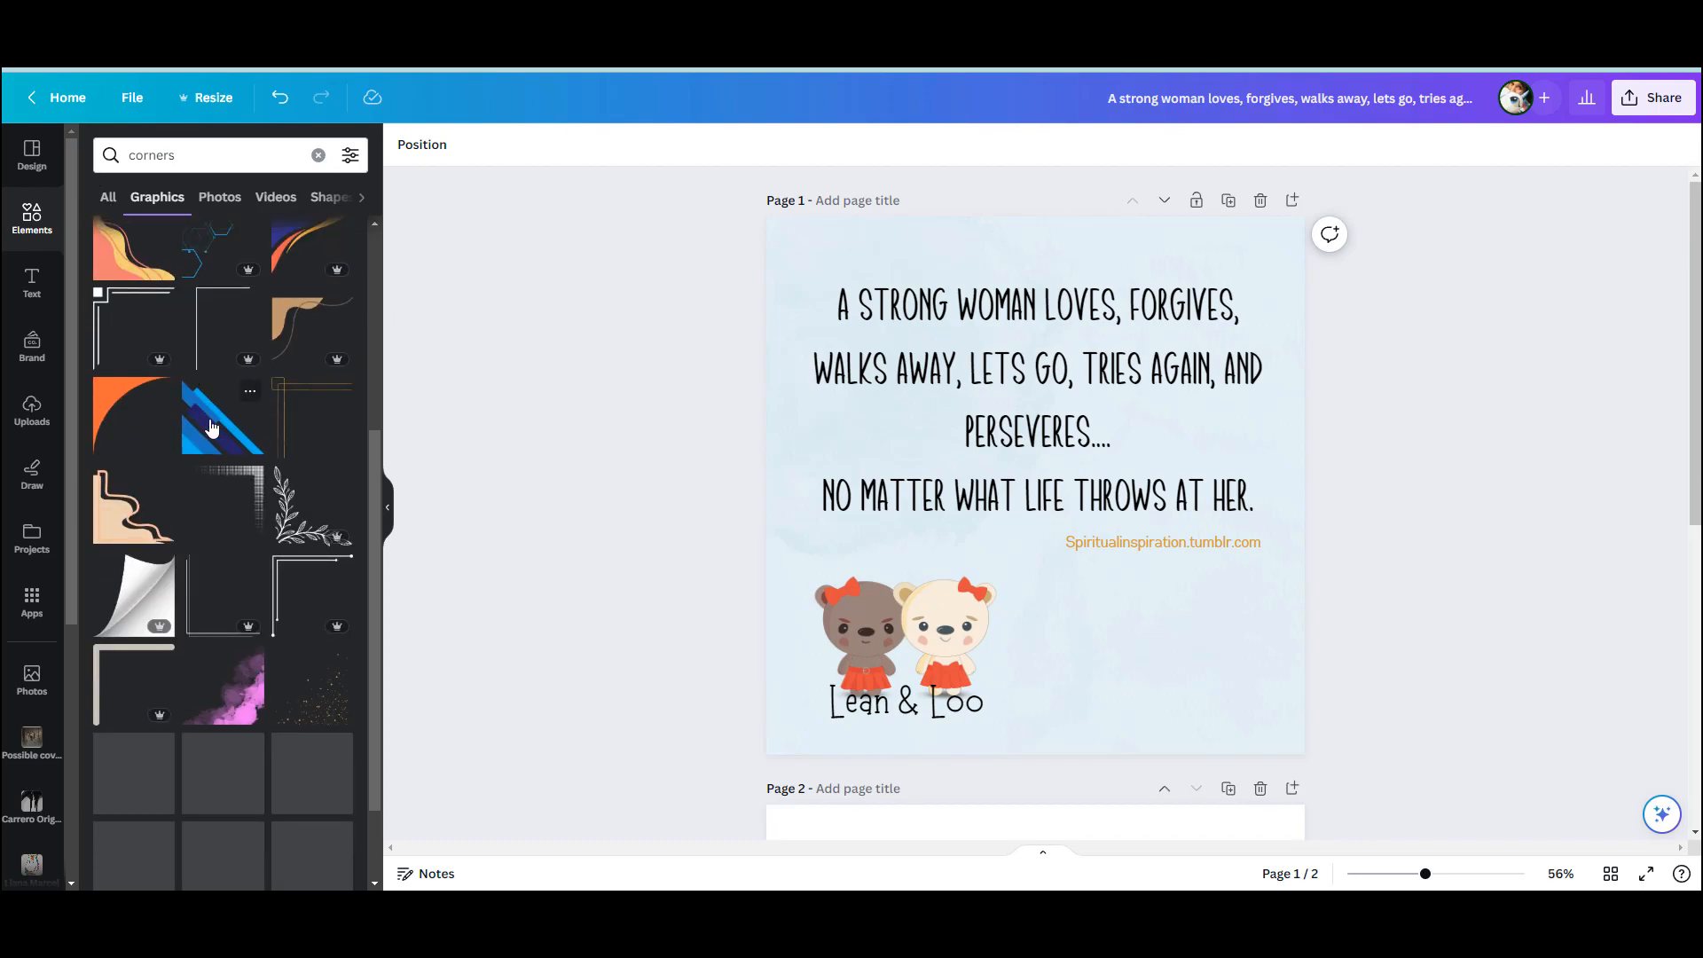
scroll(211, 431, down, 2)
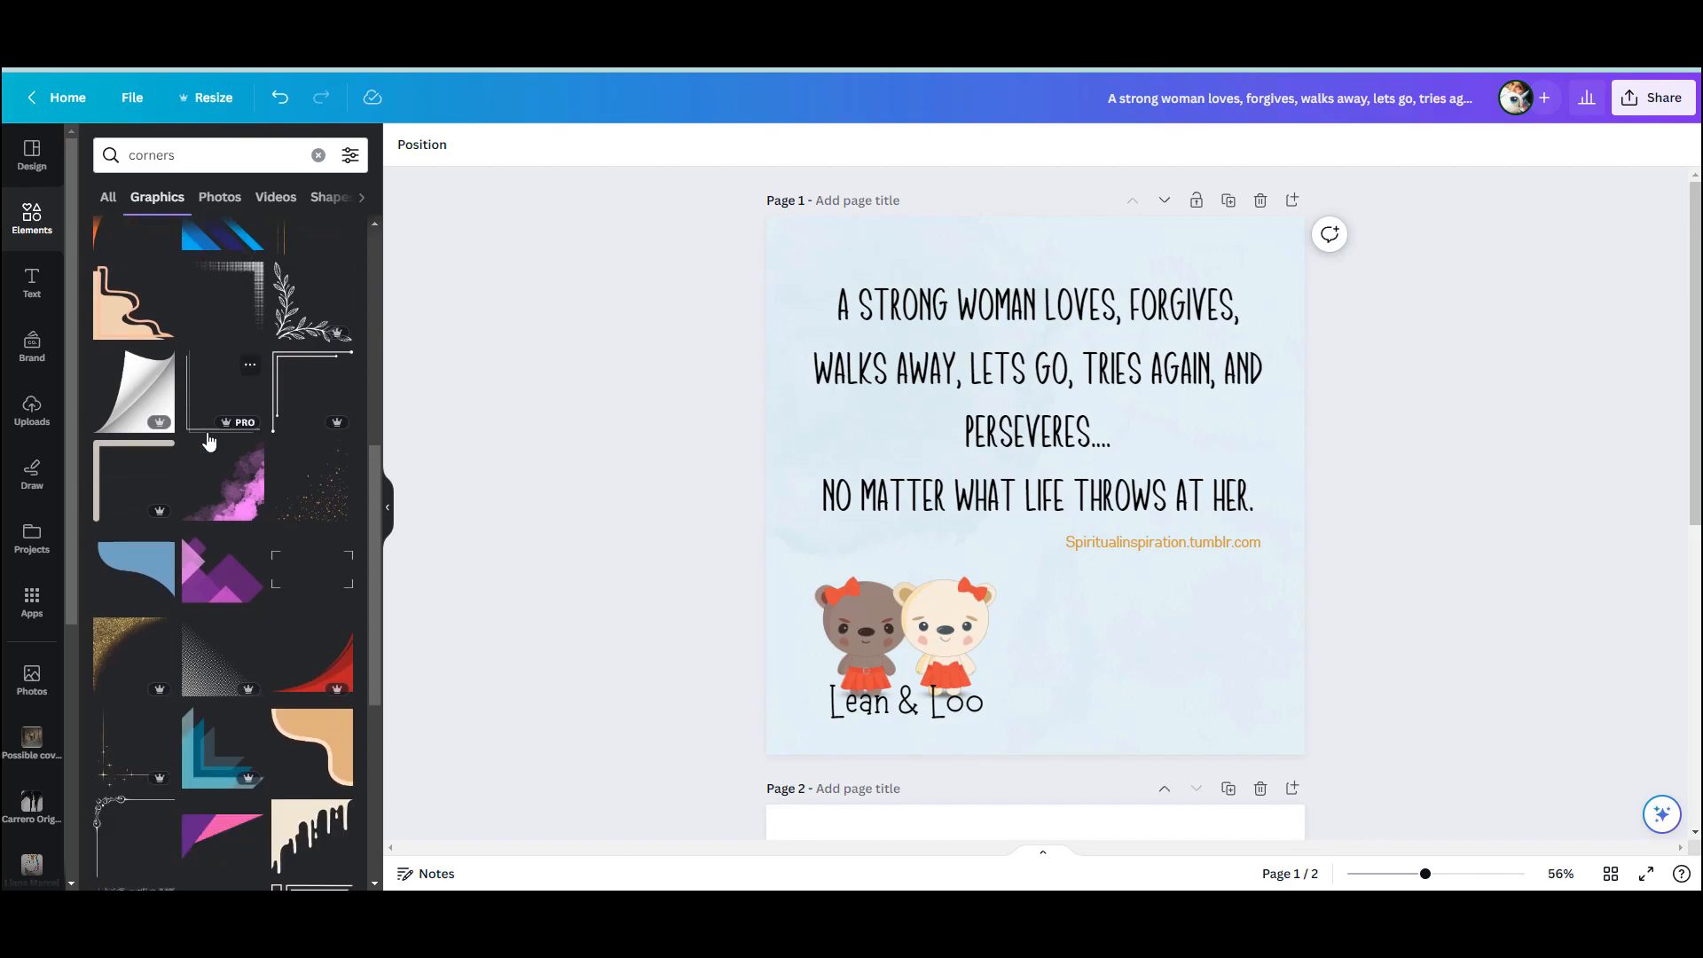
click(138, 395)
drag(1253, 268, 996, 521)
drag(981, 677, 1286, 717)
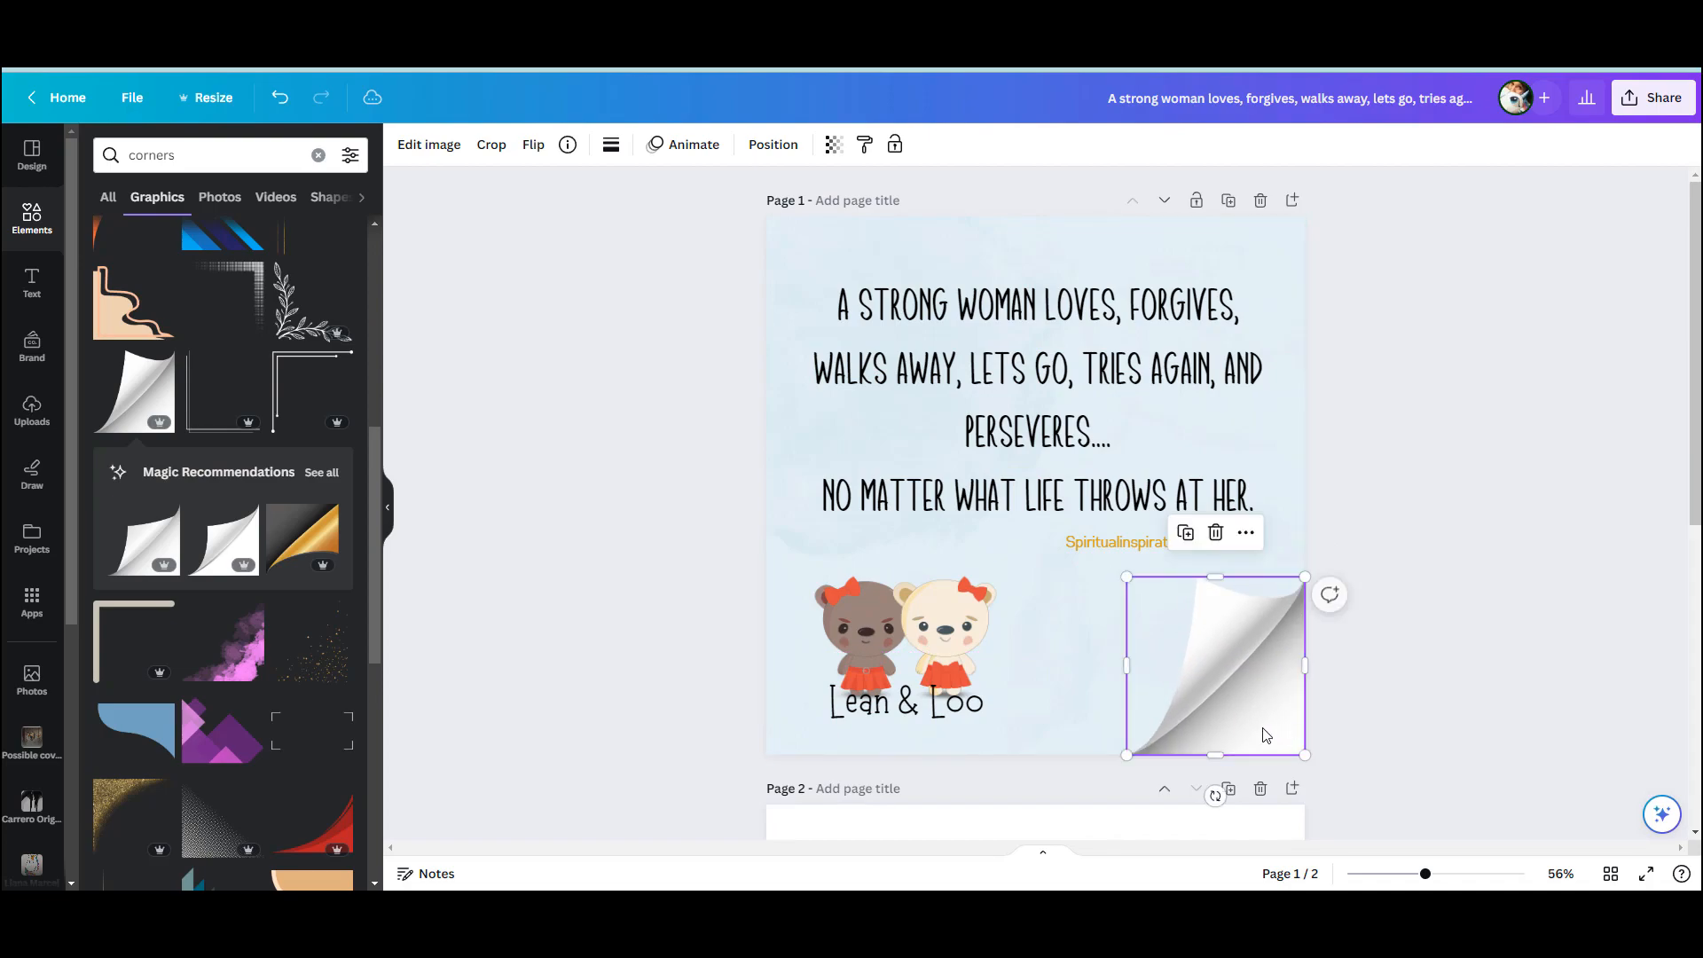
drag(1126, 577, 1163, 613)
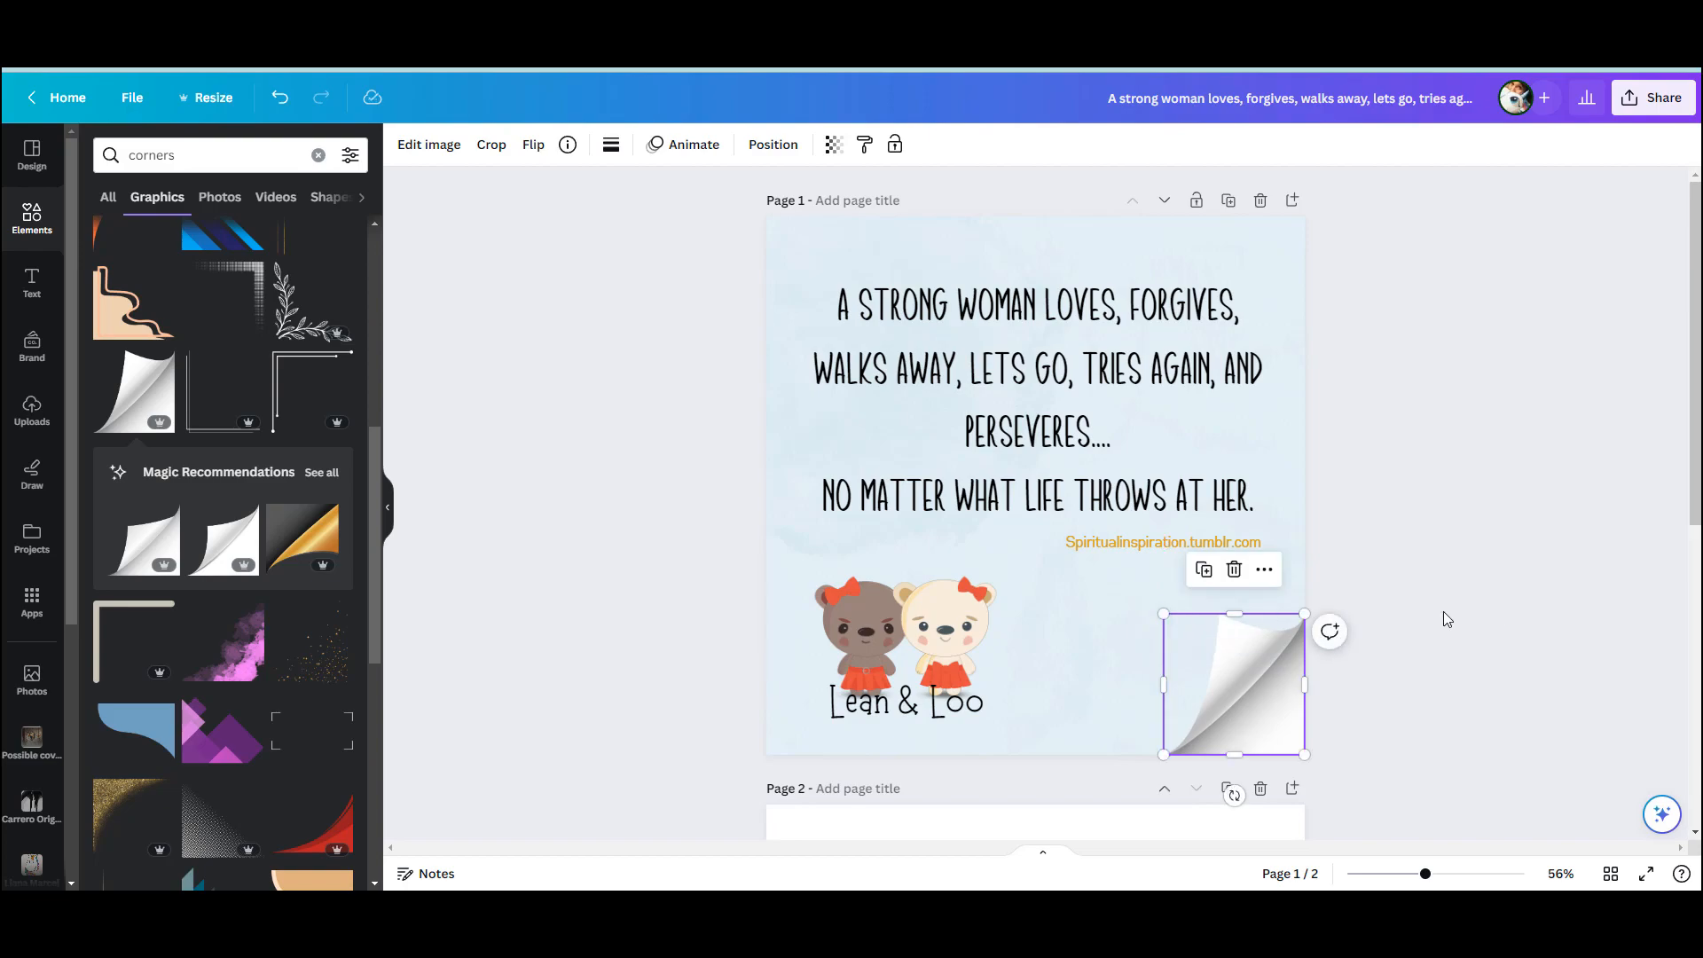
click(1514, 461)
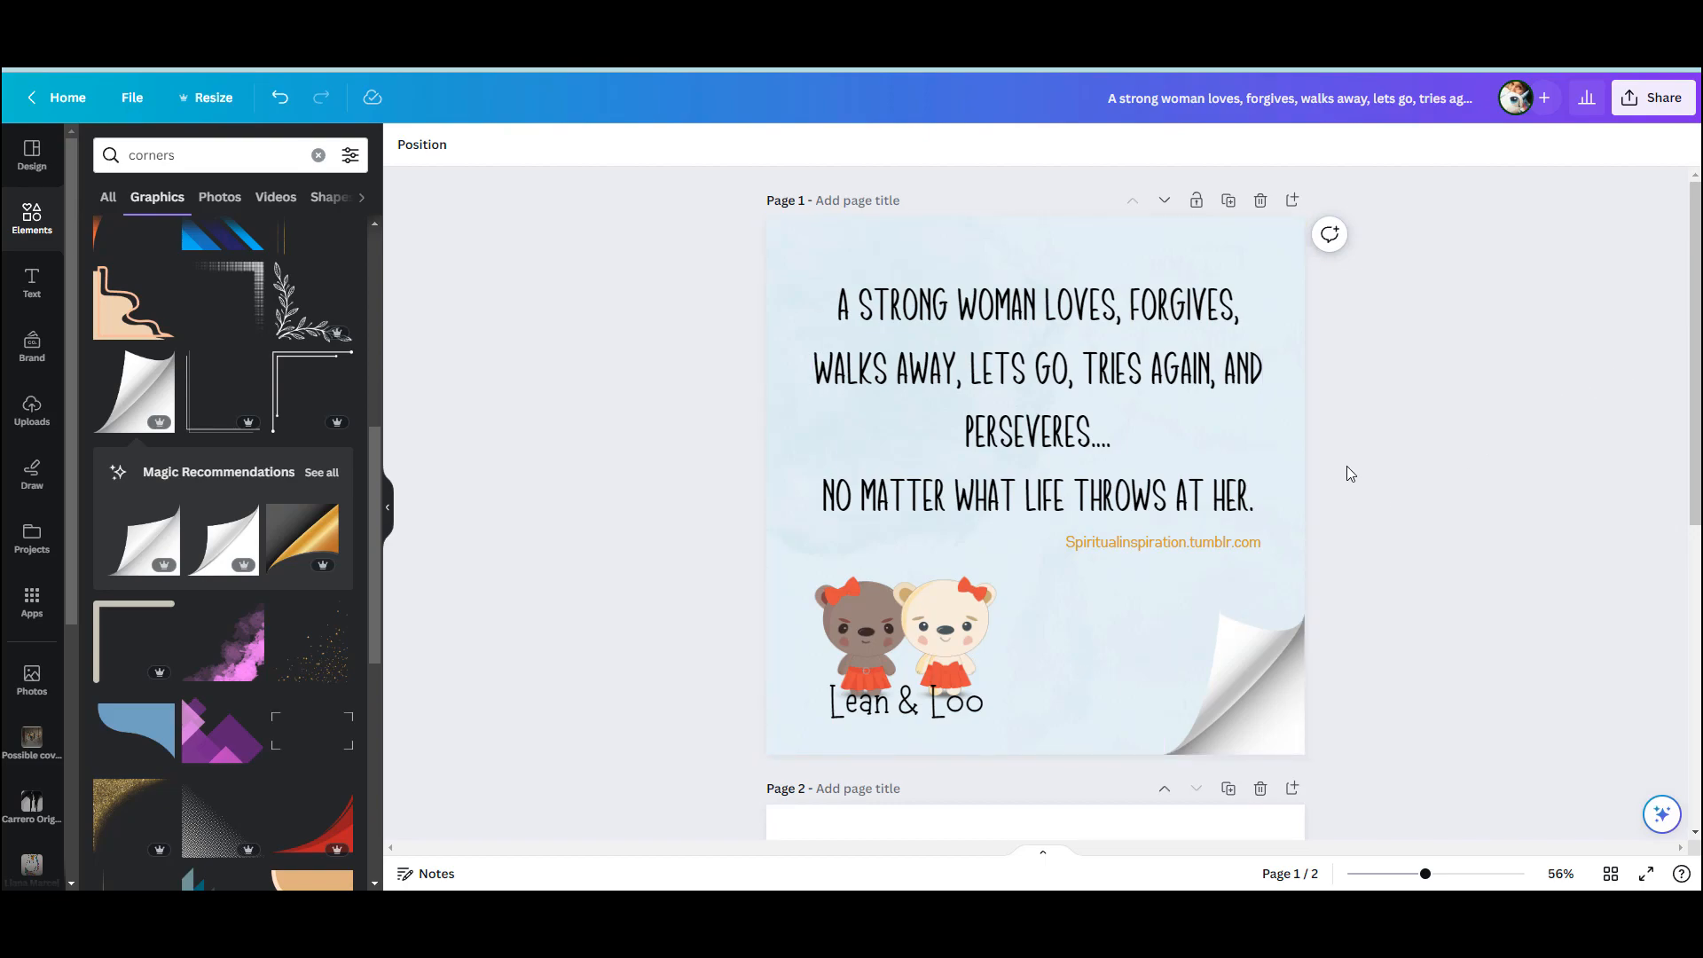
Try the Lift and Shadow effects on the quote, reset its style to None, and narrow its text box to wrap on four lines
click(1034, 365)
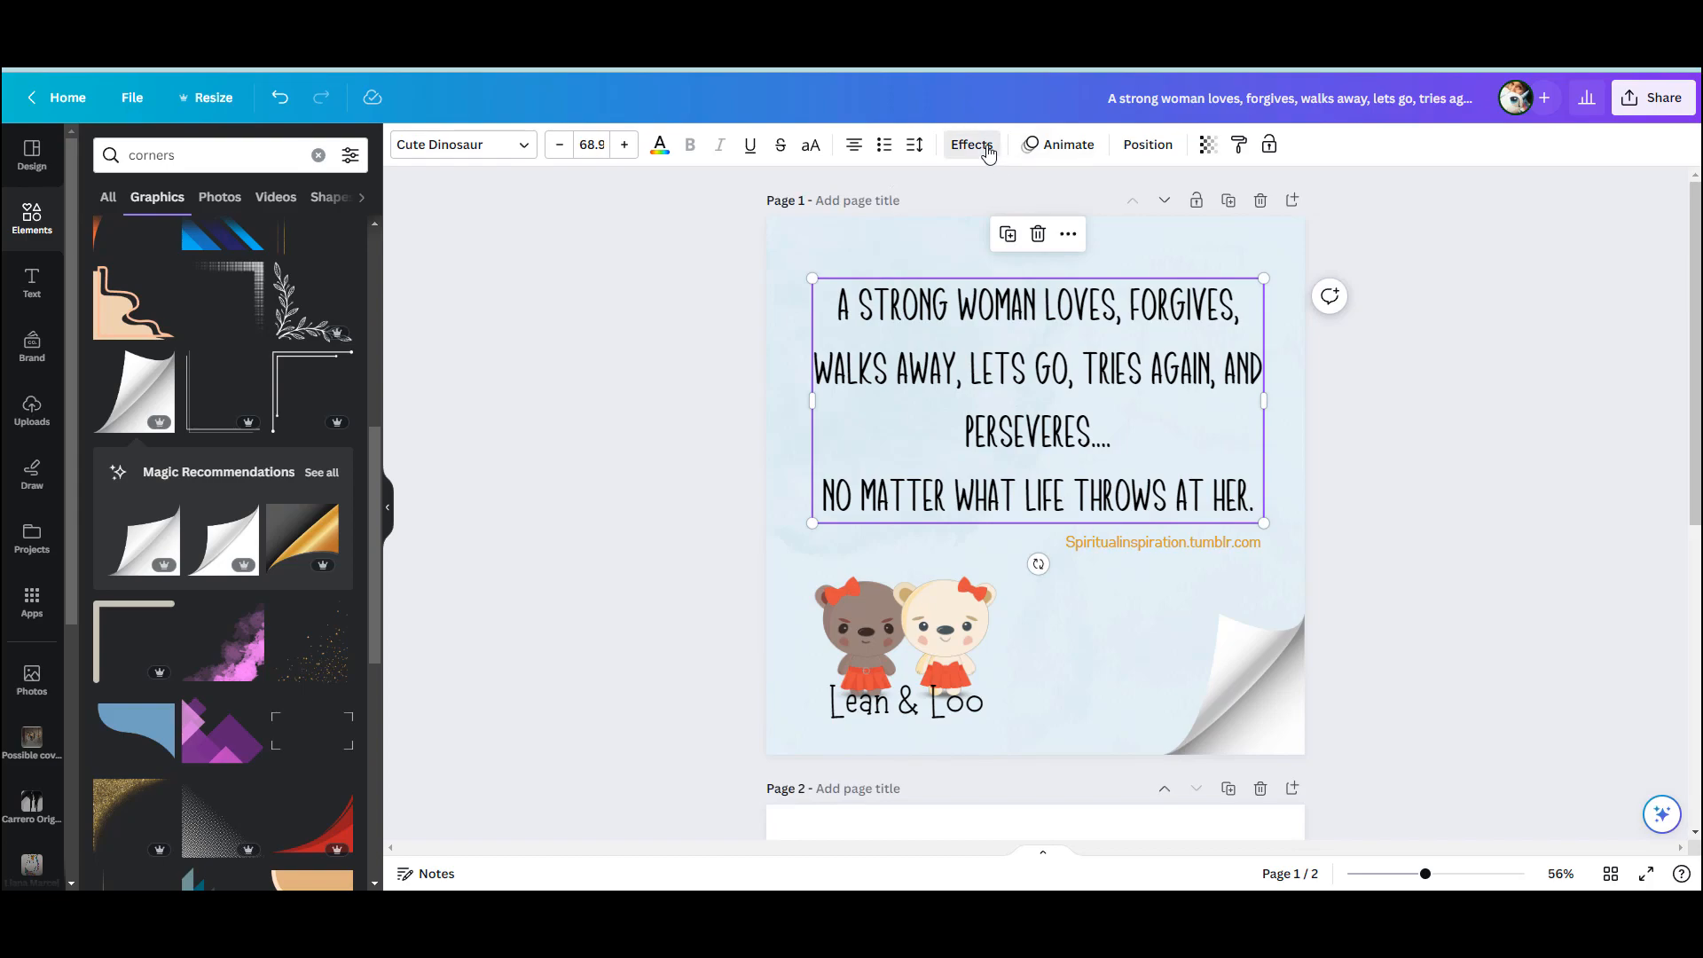
click(971, 144)
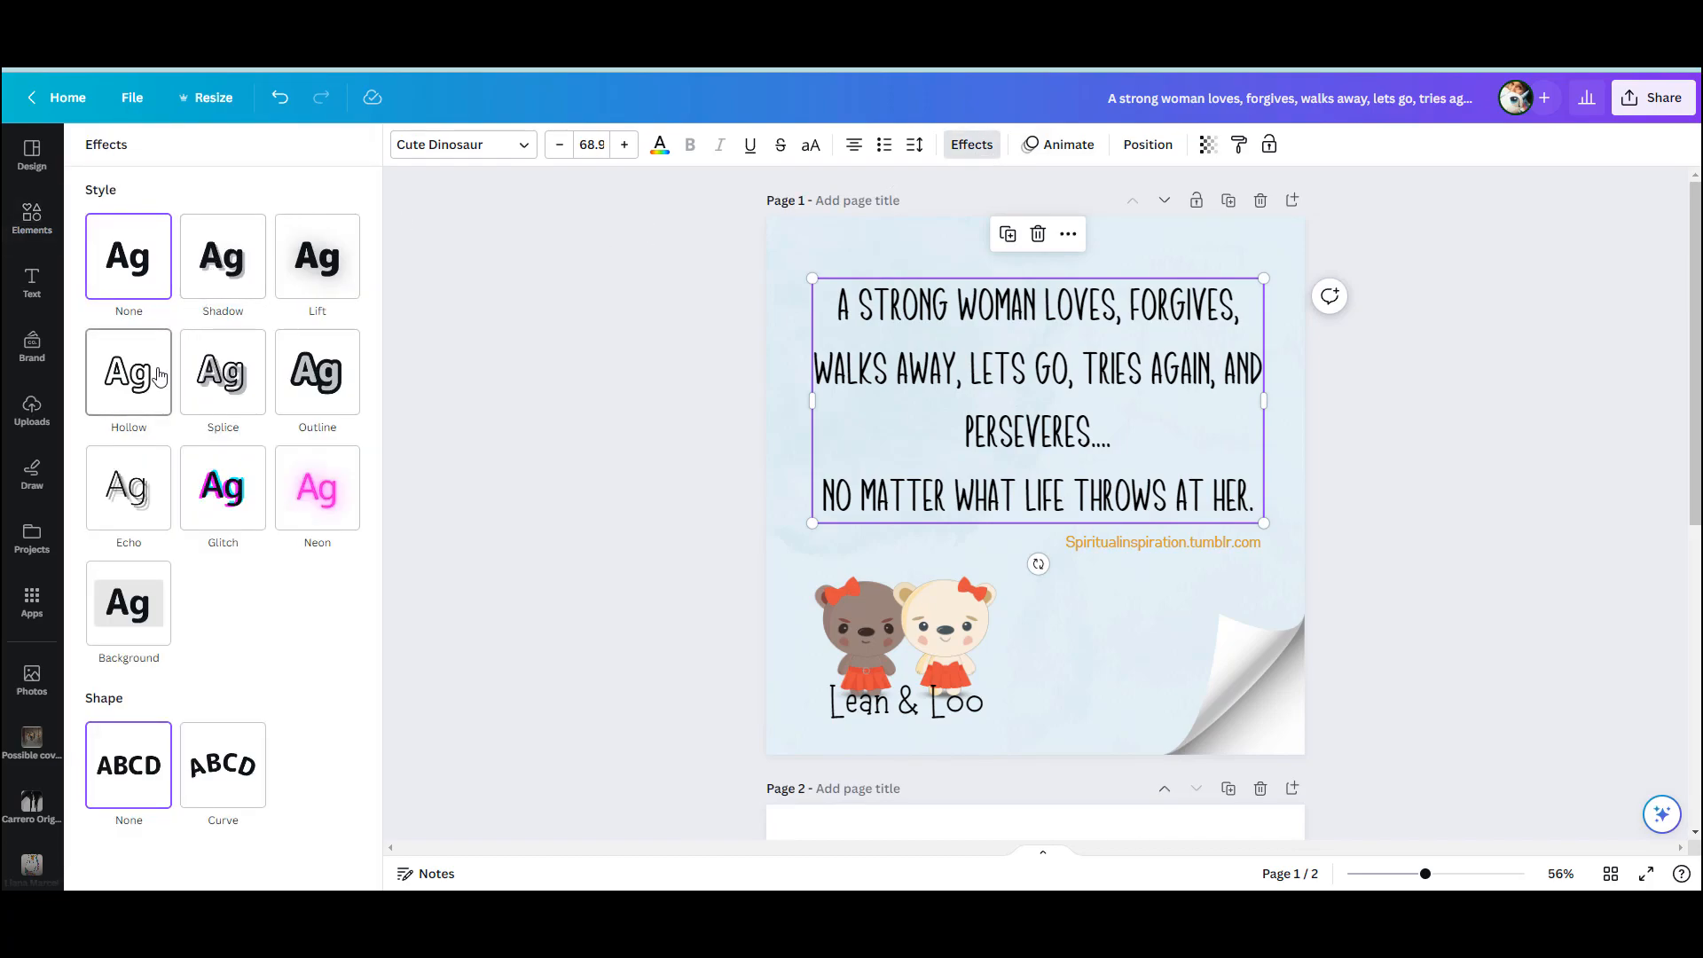
click(310, 265)
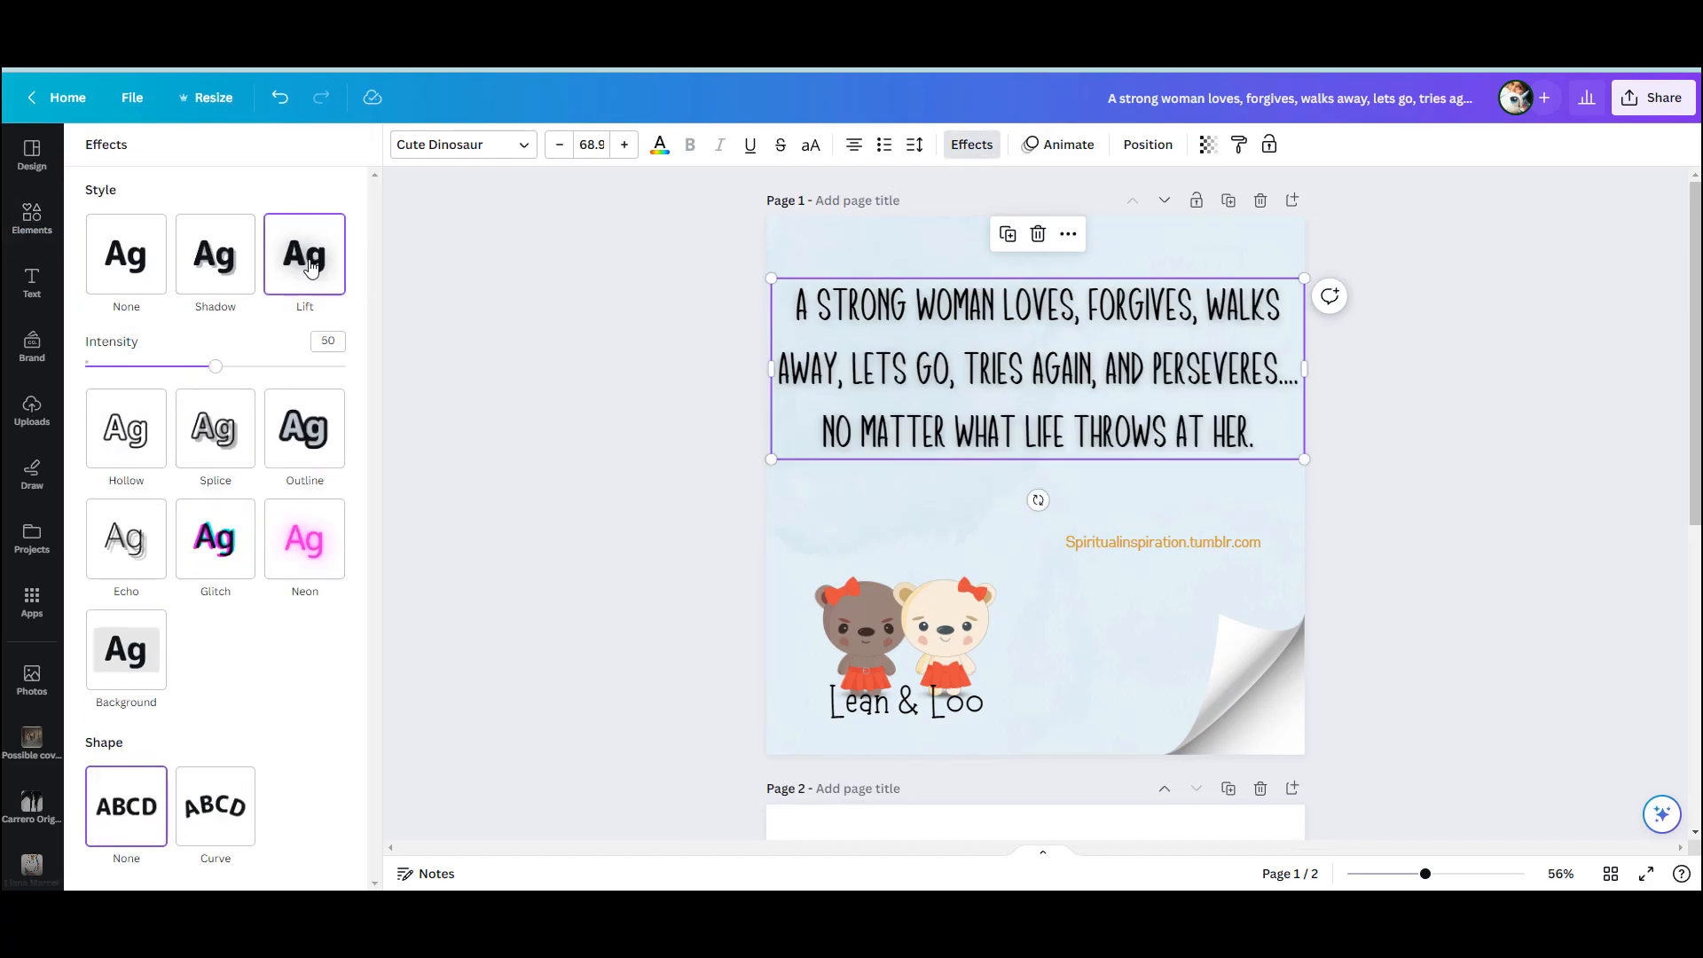
click(241, 262)
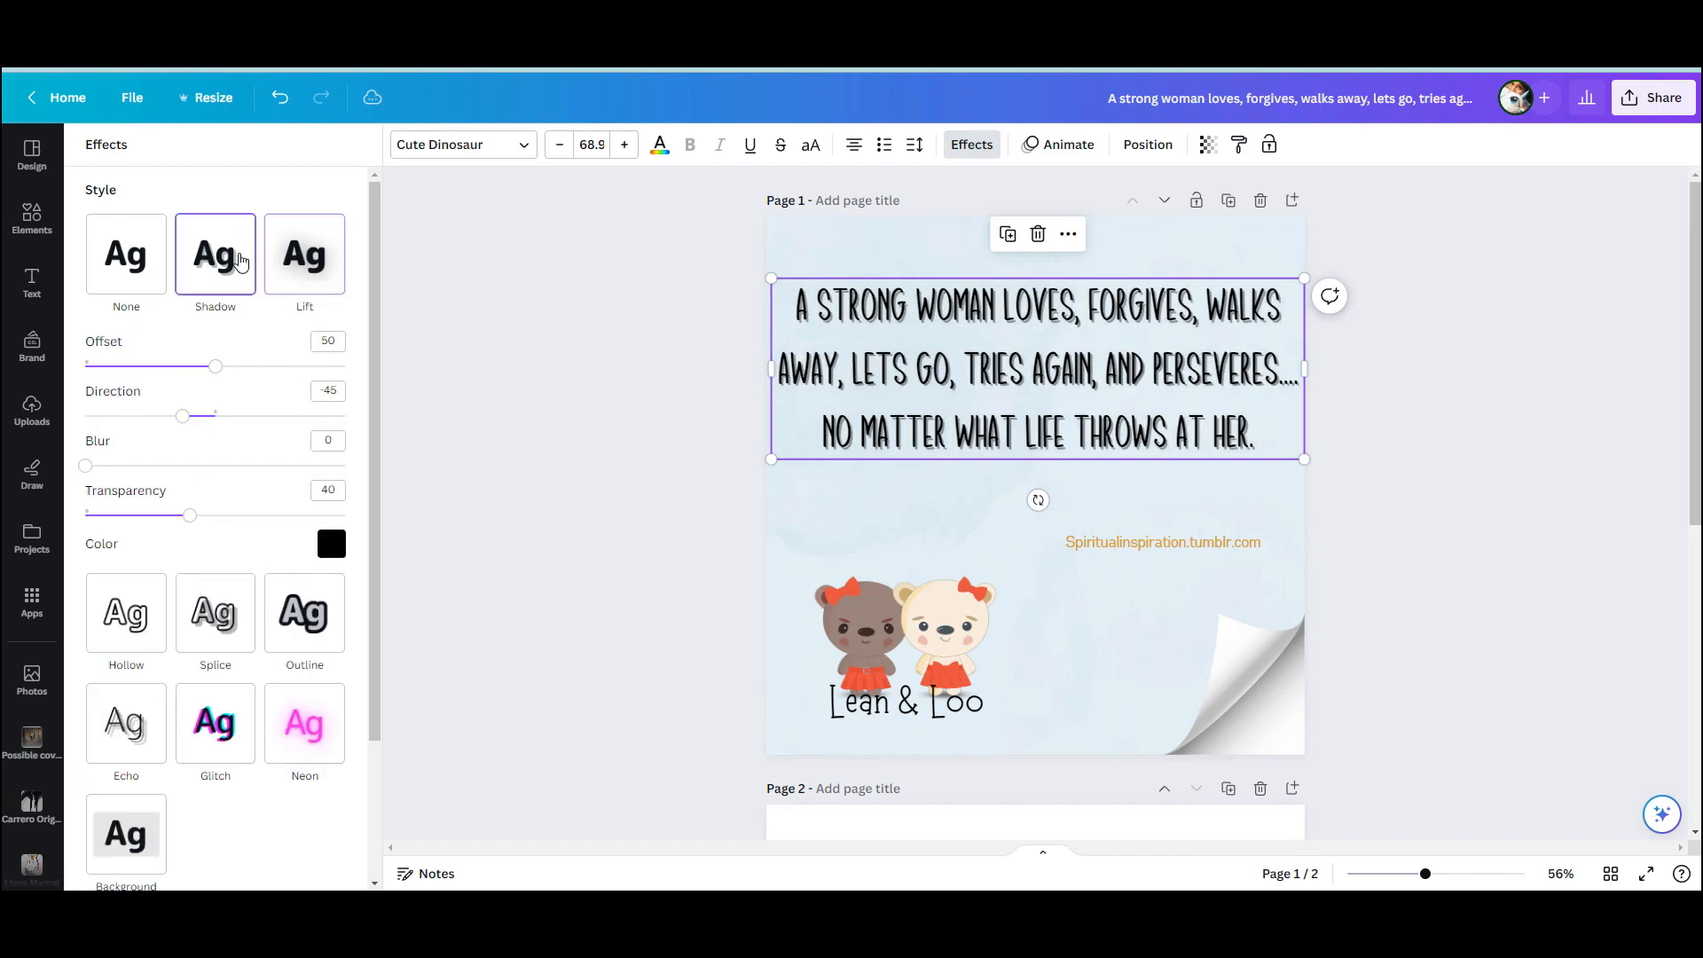
click(133, 266)
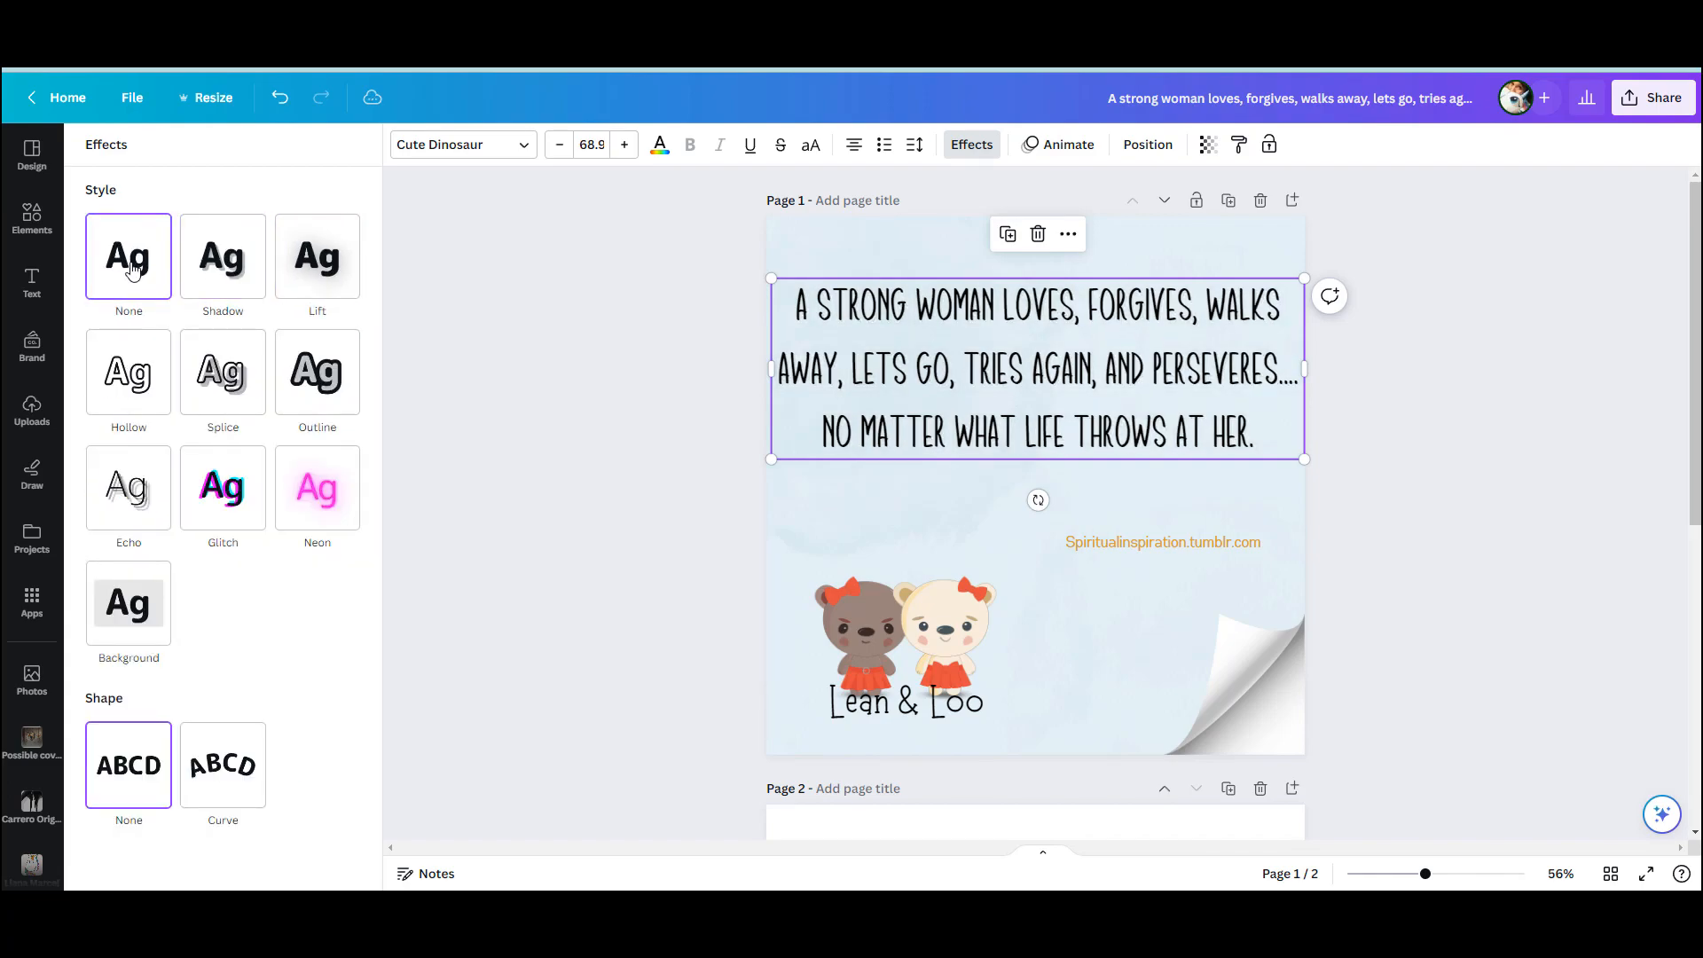
drag(1304, 367, 1234, 373)
drag(1126, 297, 1161, 298)
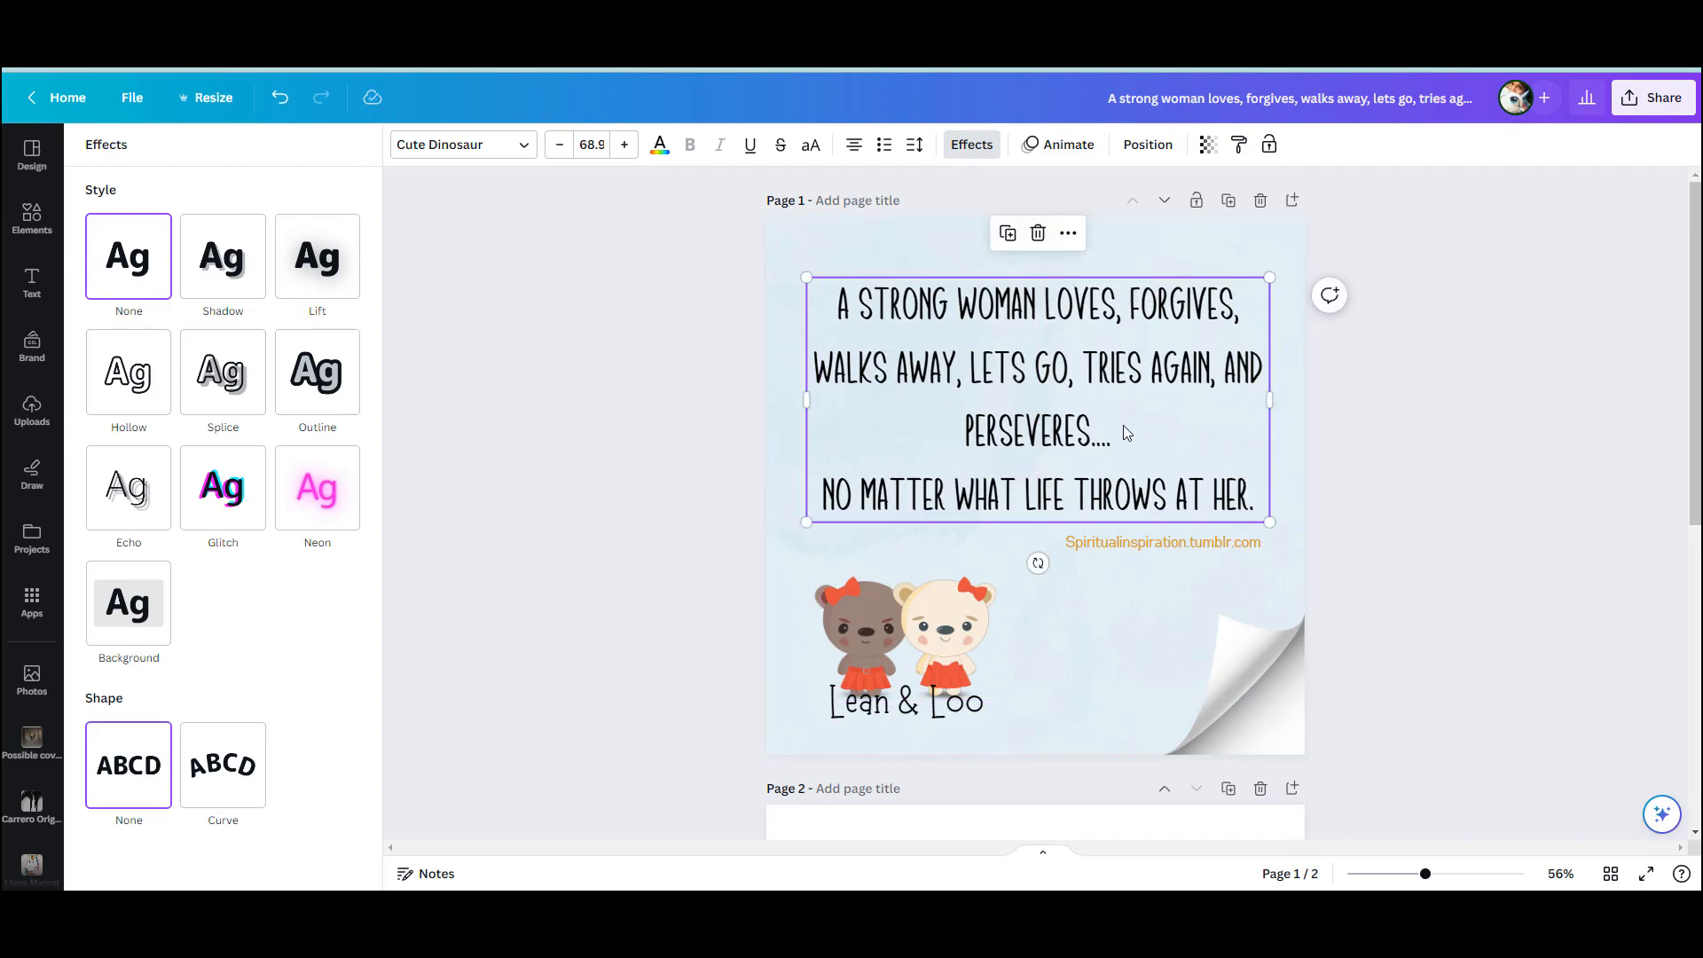
Recolour "Lean & Loo" with the taupe brown of the darker bear and move it slightly down beneath the bears
click(949, 696)
click(948, 698)
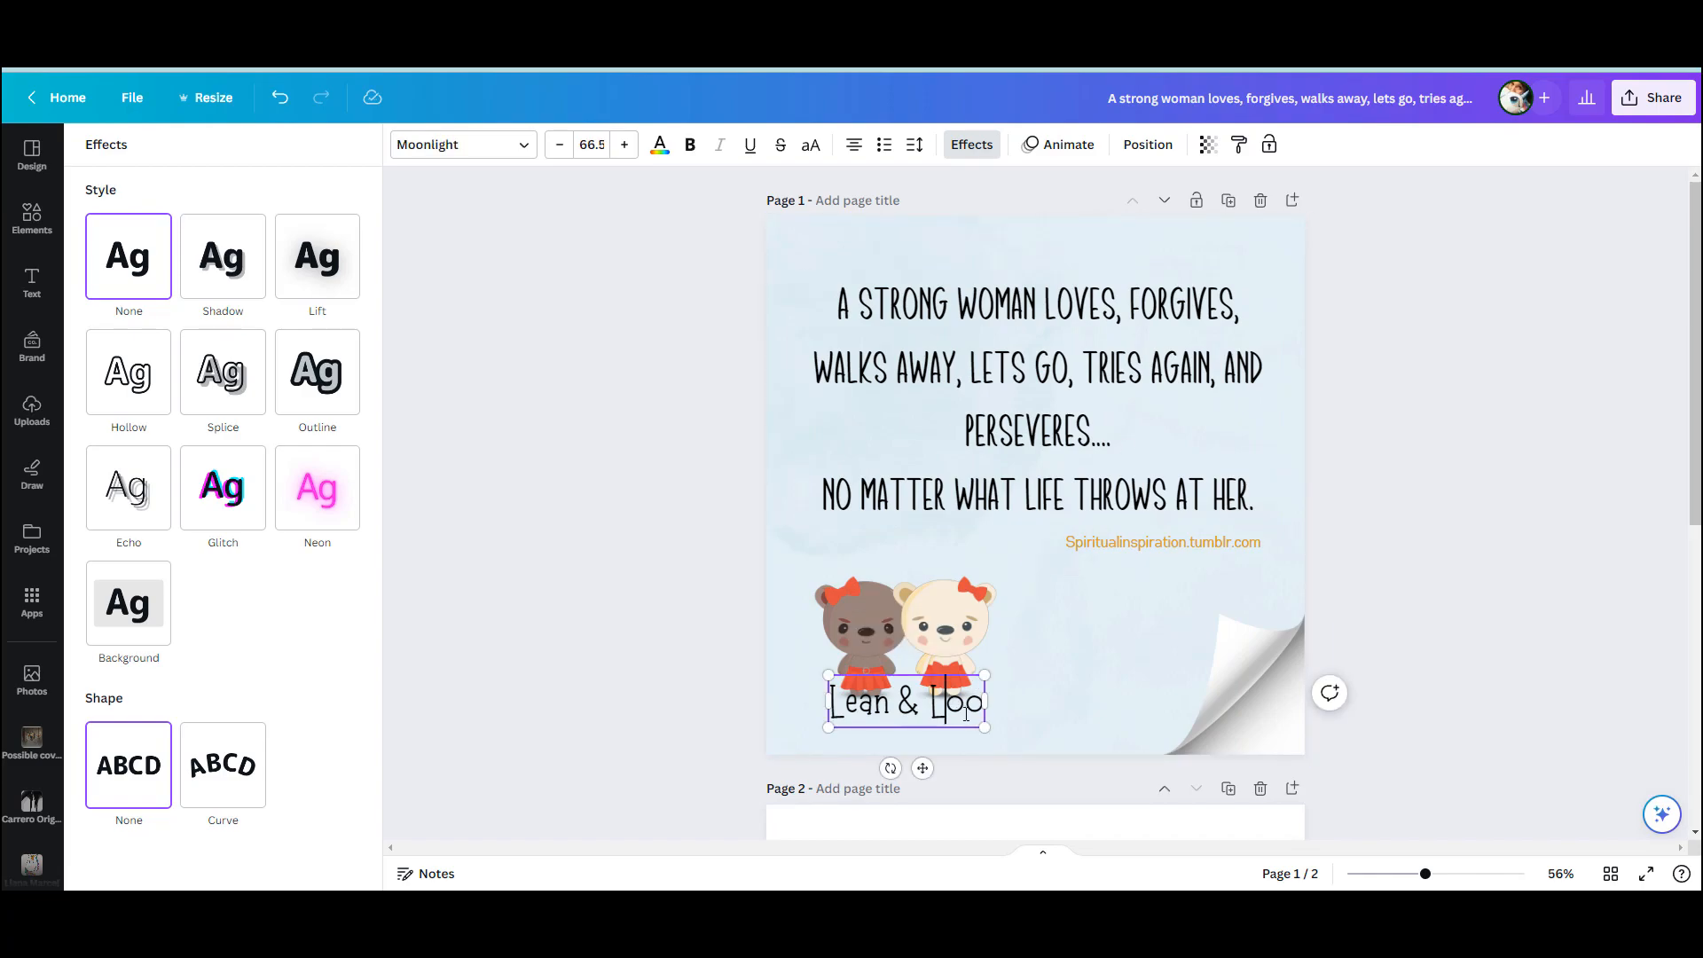
key(ctrl+a)
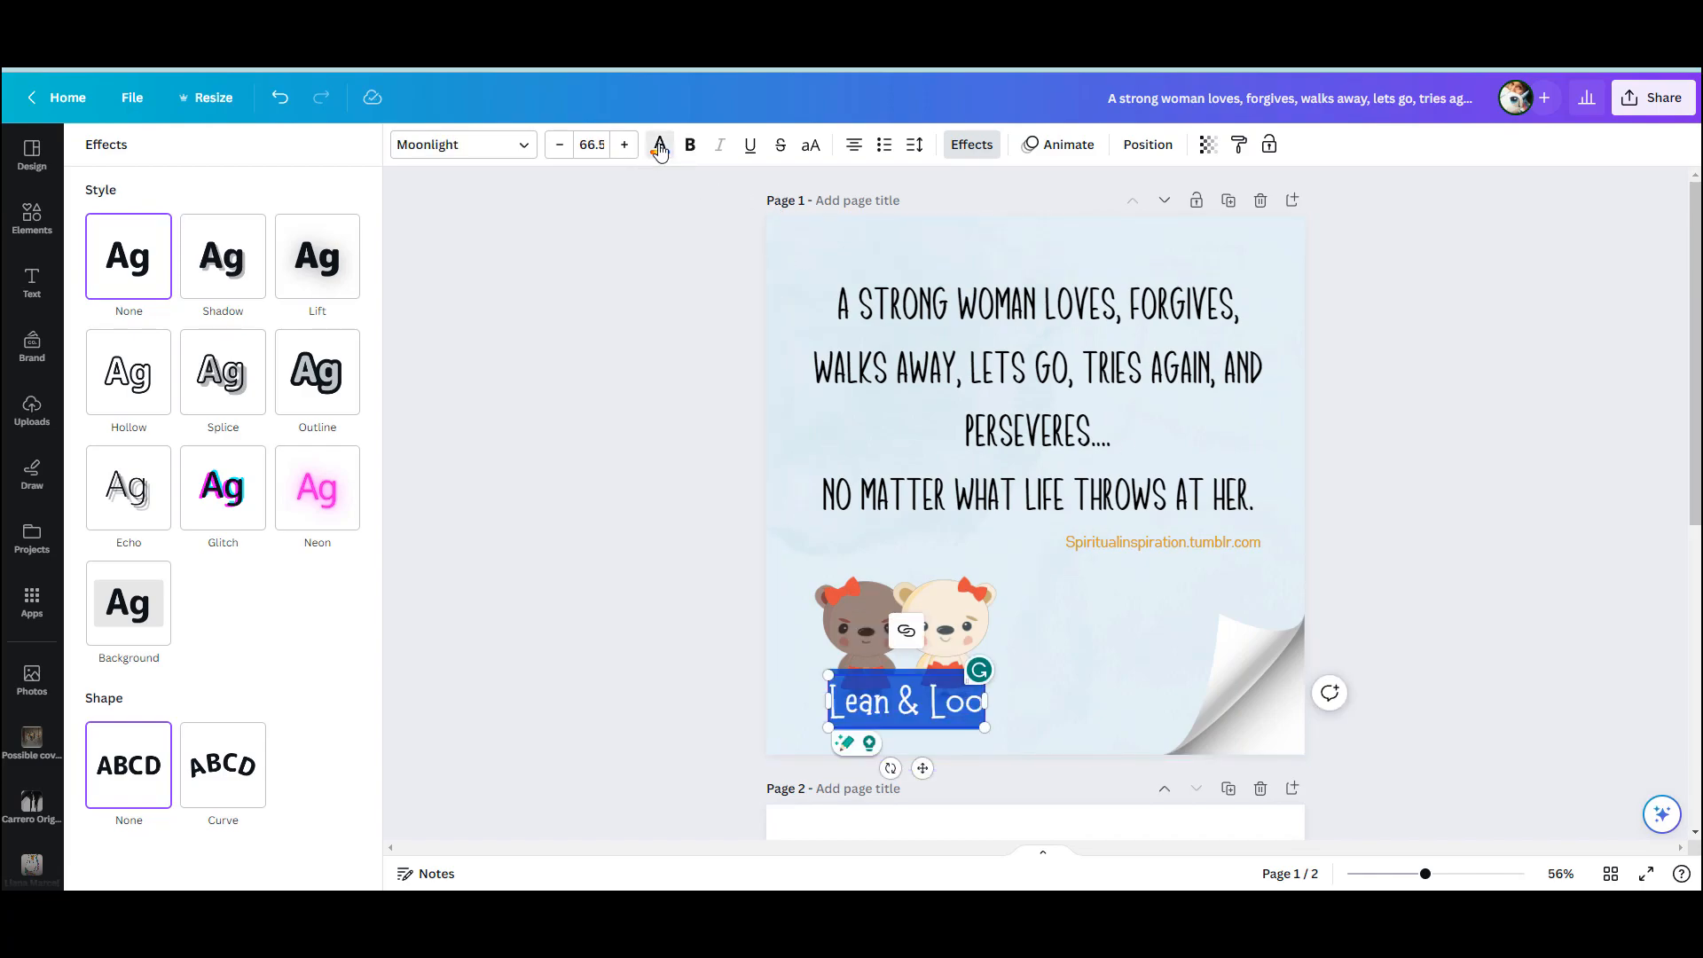
click(660, 147)
click(200, 645)
click(1433, 583)
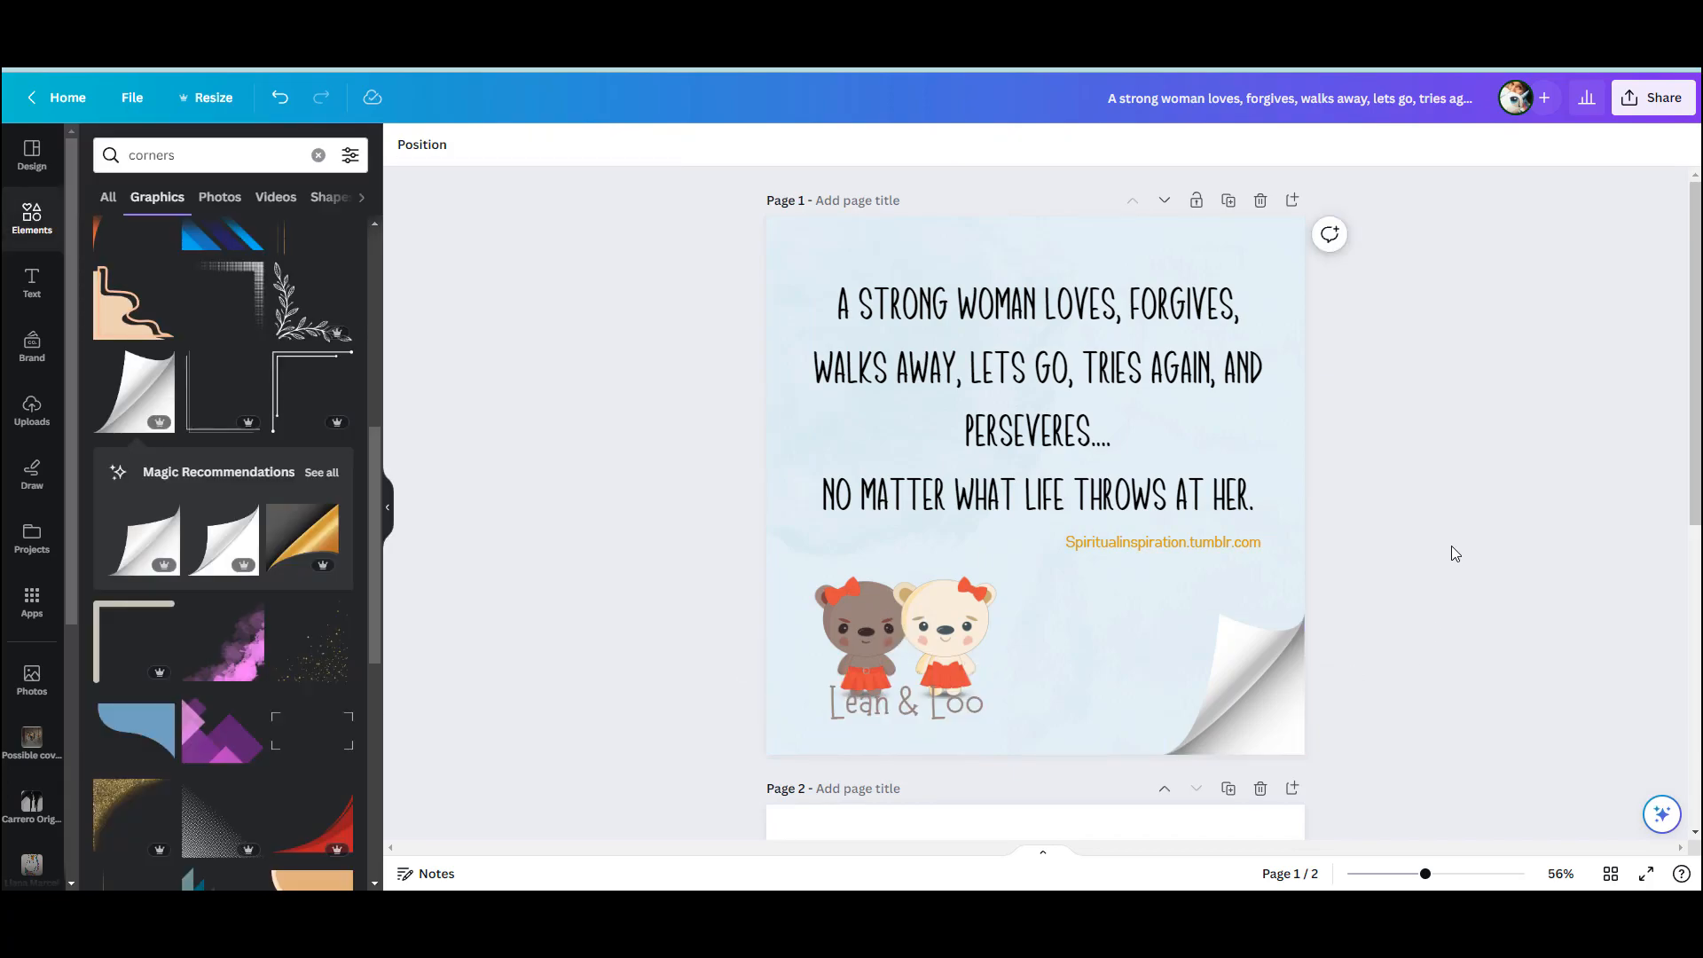
drag(969, 701, 968, 711)
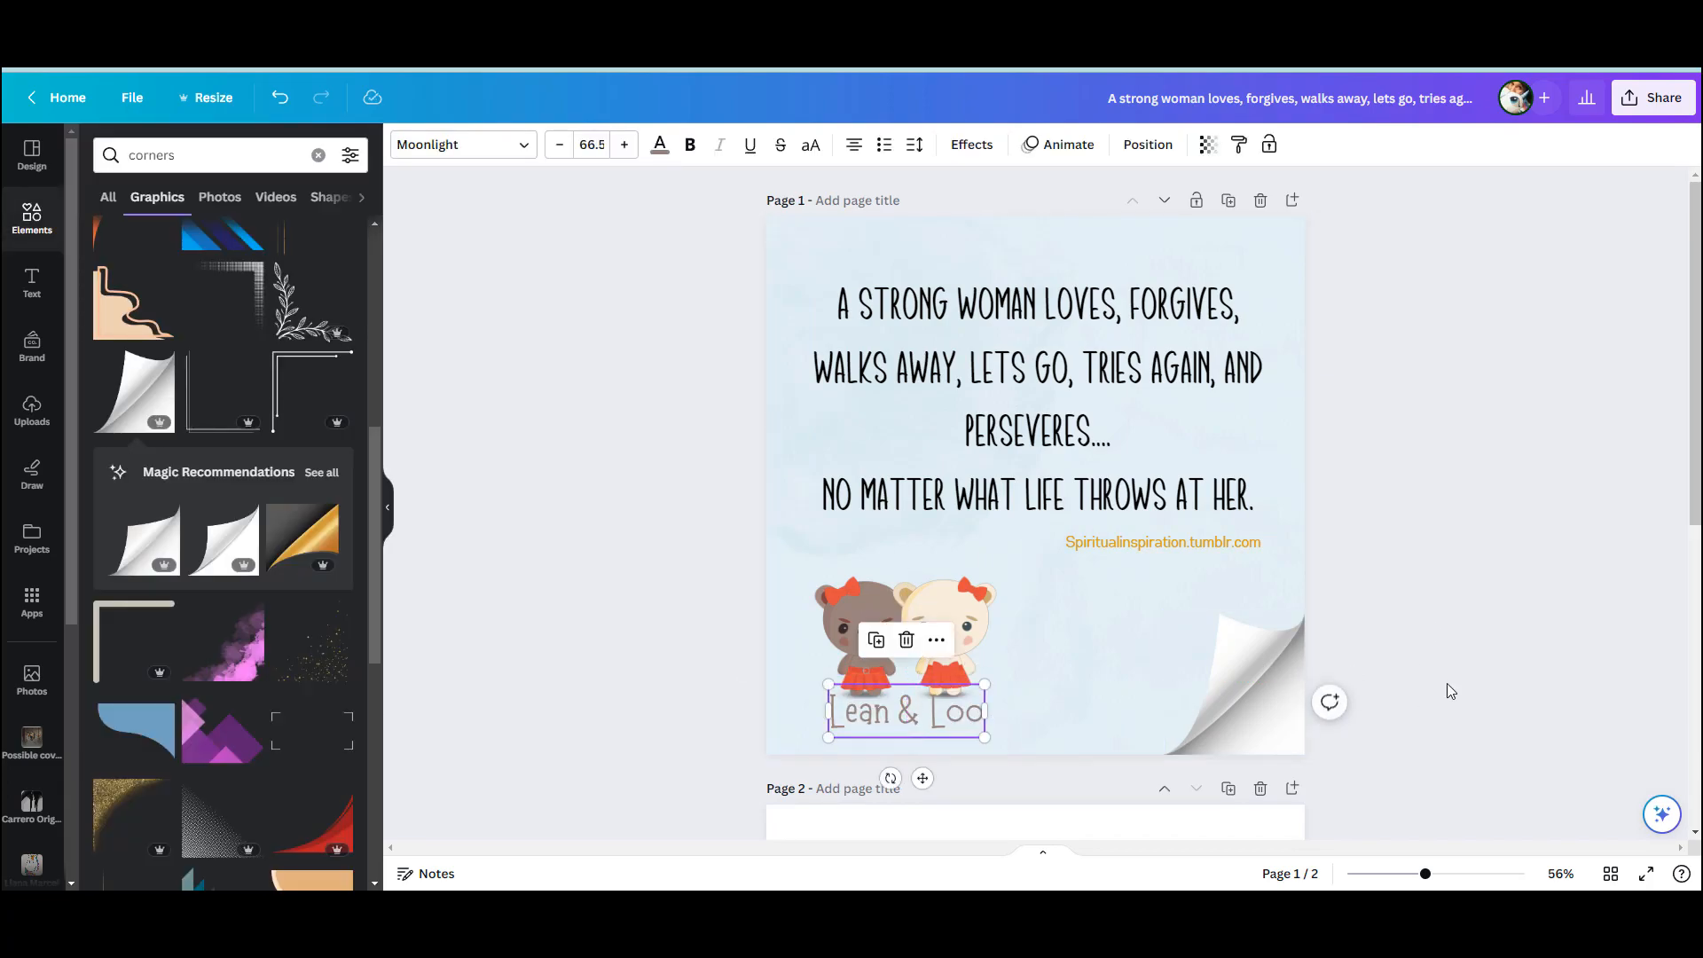
click(1471, 598)
Recolour the source credit line with the taupe brown from the Lean & Loo brand palette
click(1211, 540)
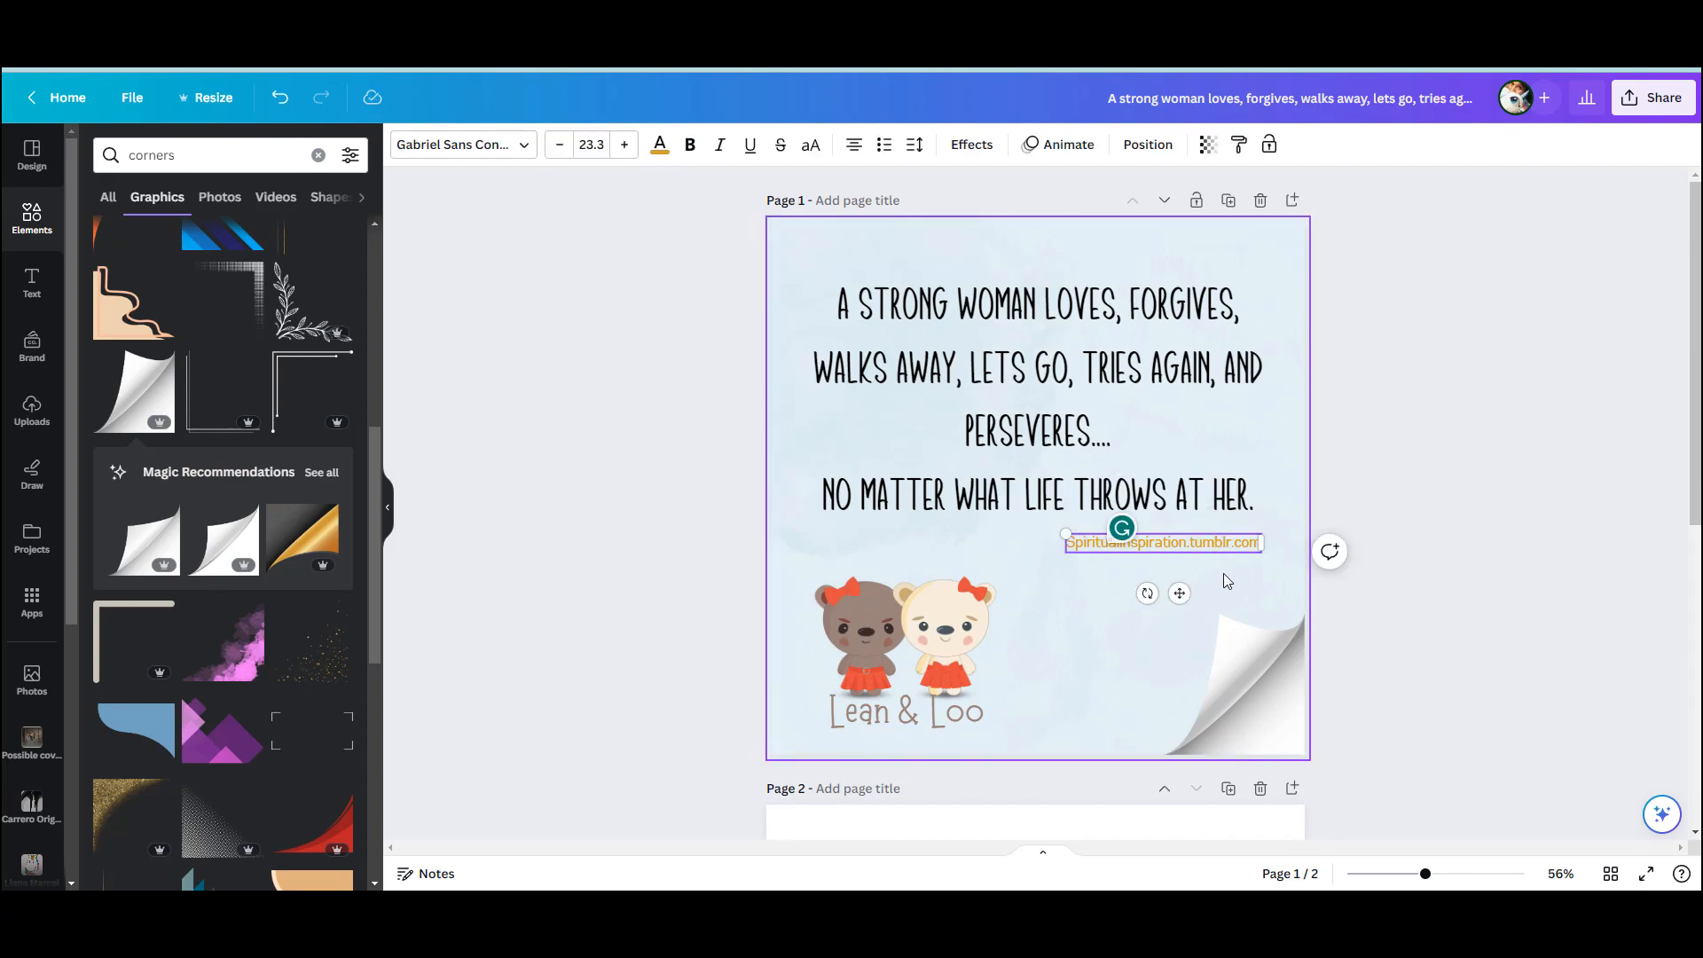
double_click(1179, 541)
click(659, 145)
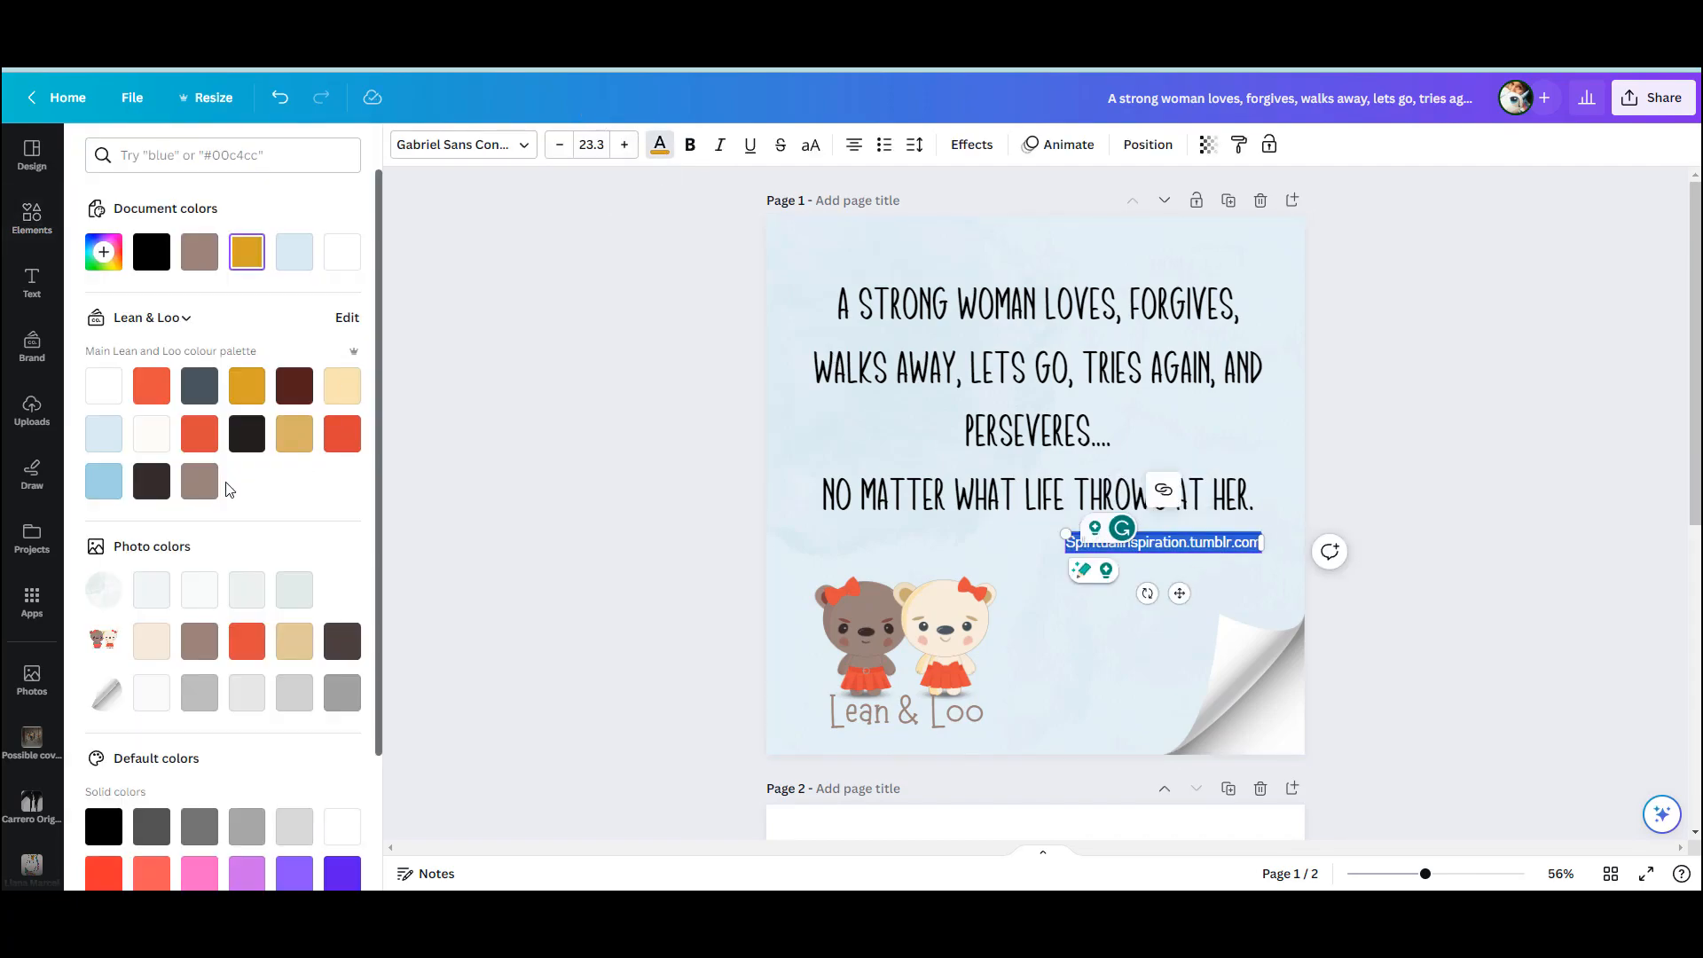
click(198, 486)
click(1563, 487)
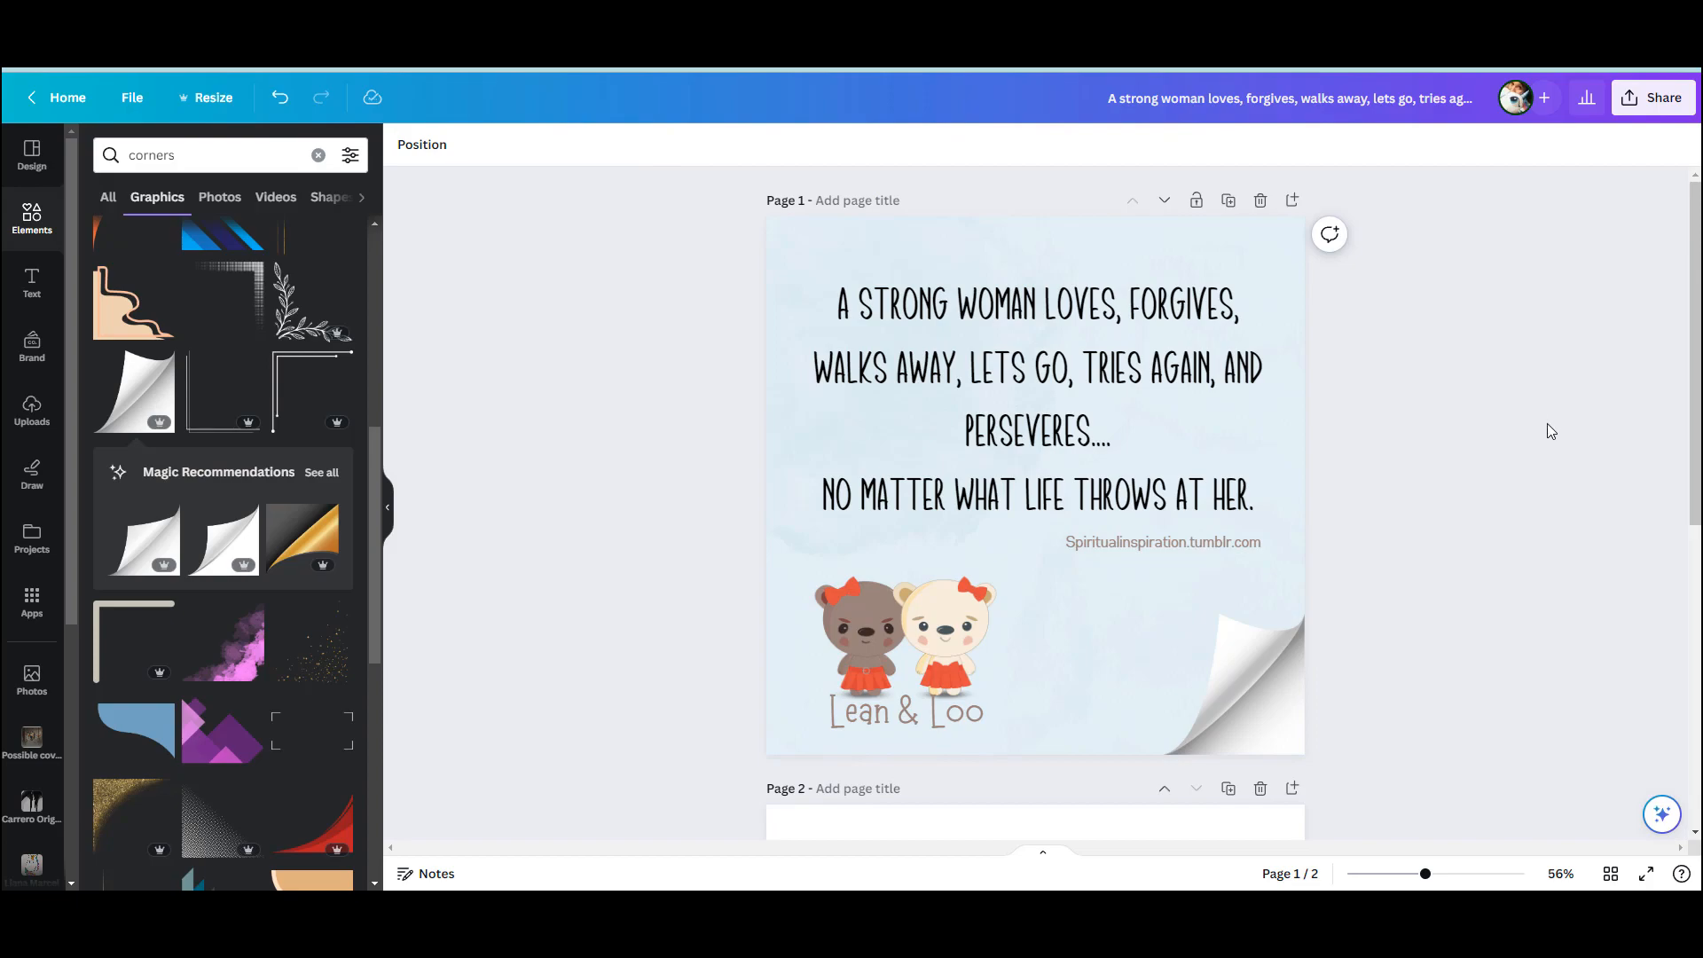
Download only page 1 of the design as a PNG
click(131, 97)
click(168, 497)
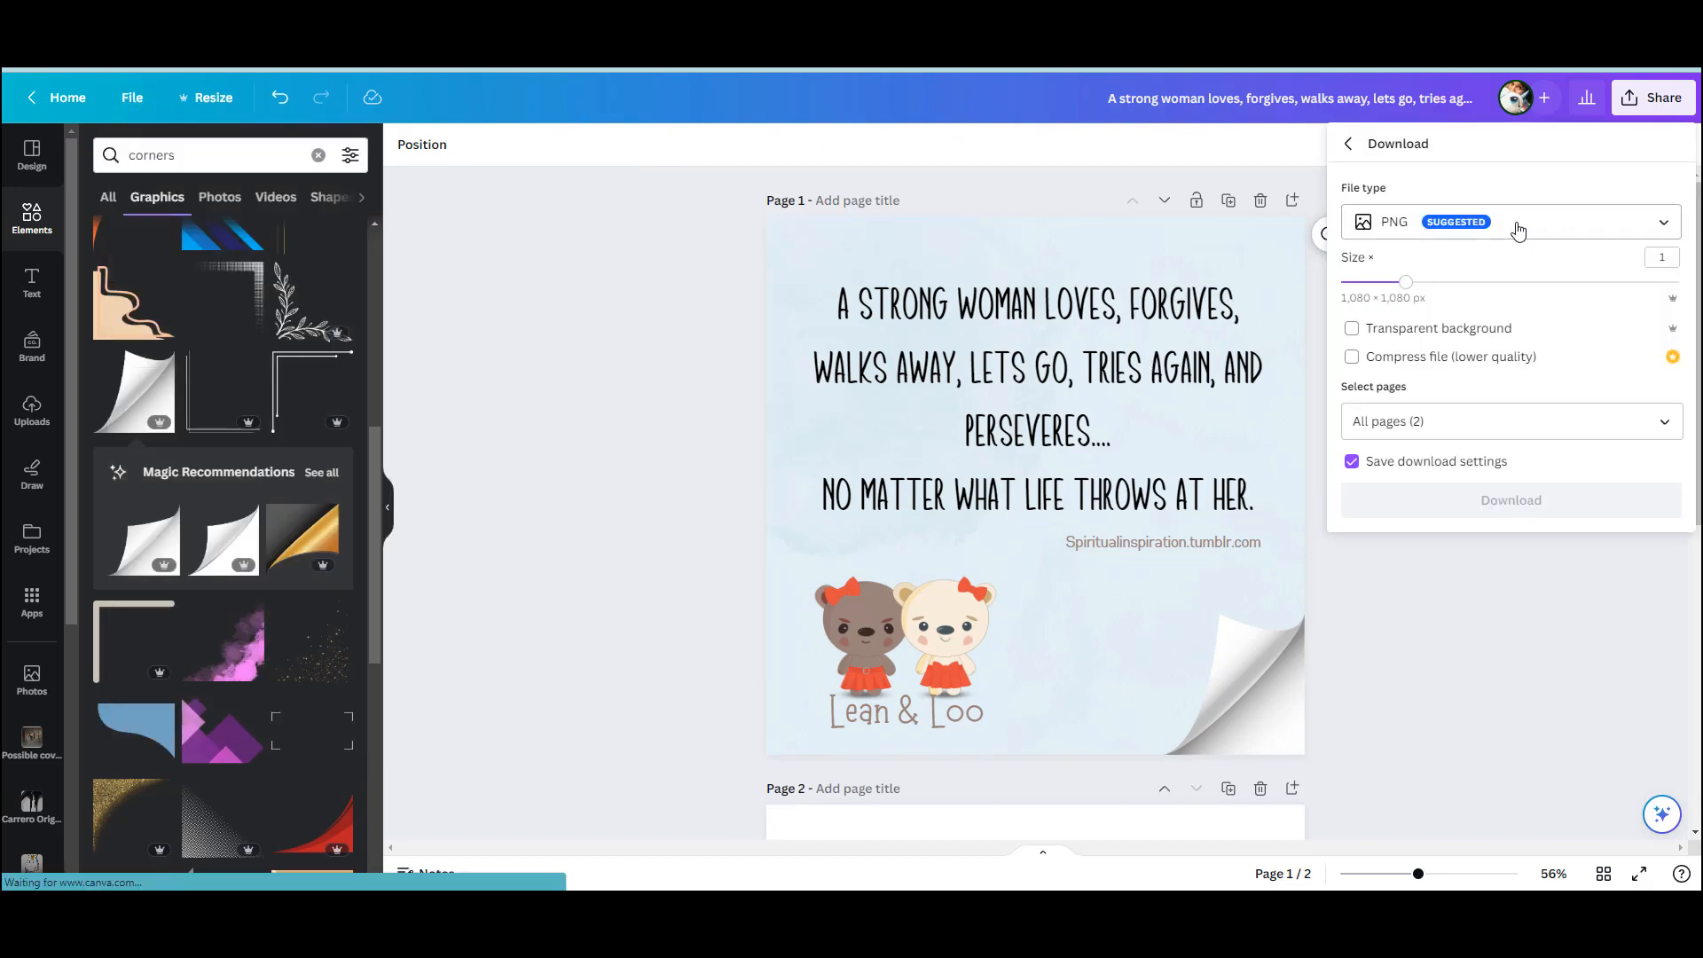
click(1547, 416)
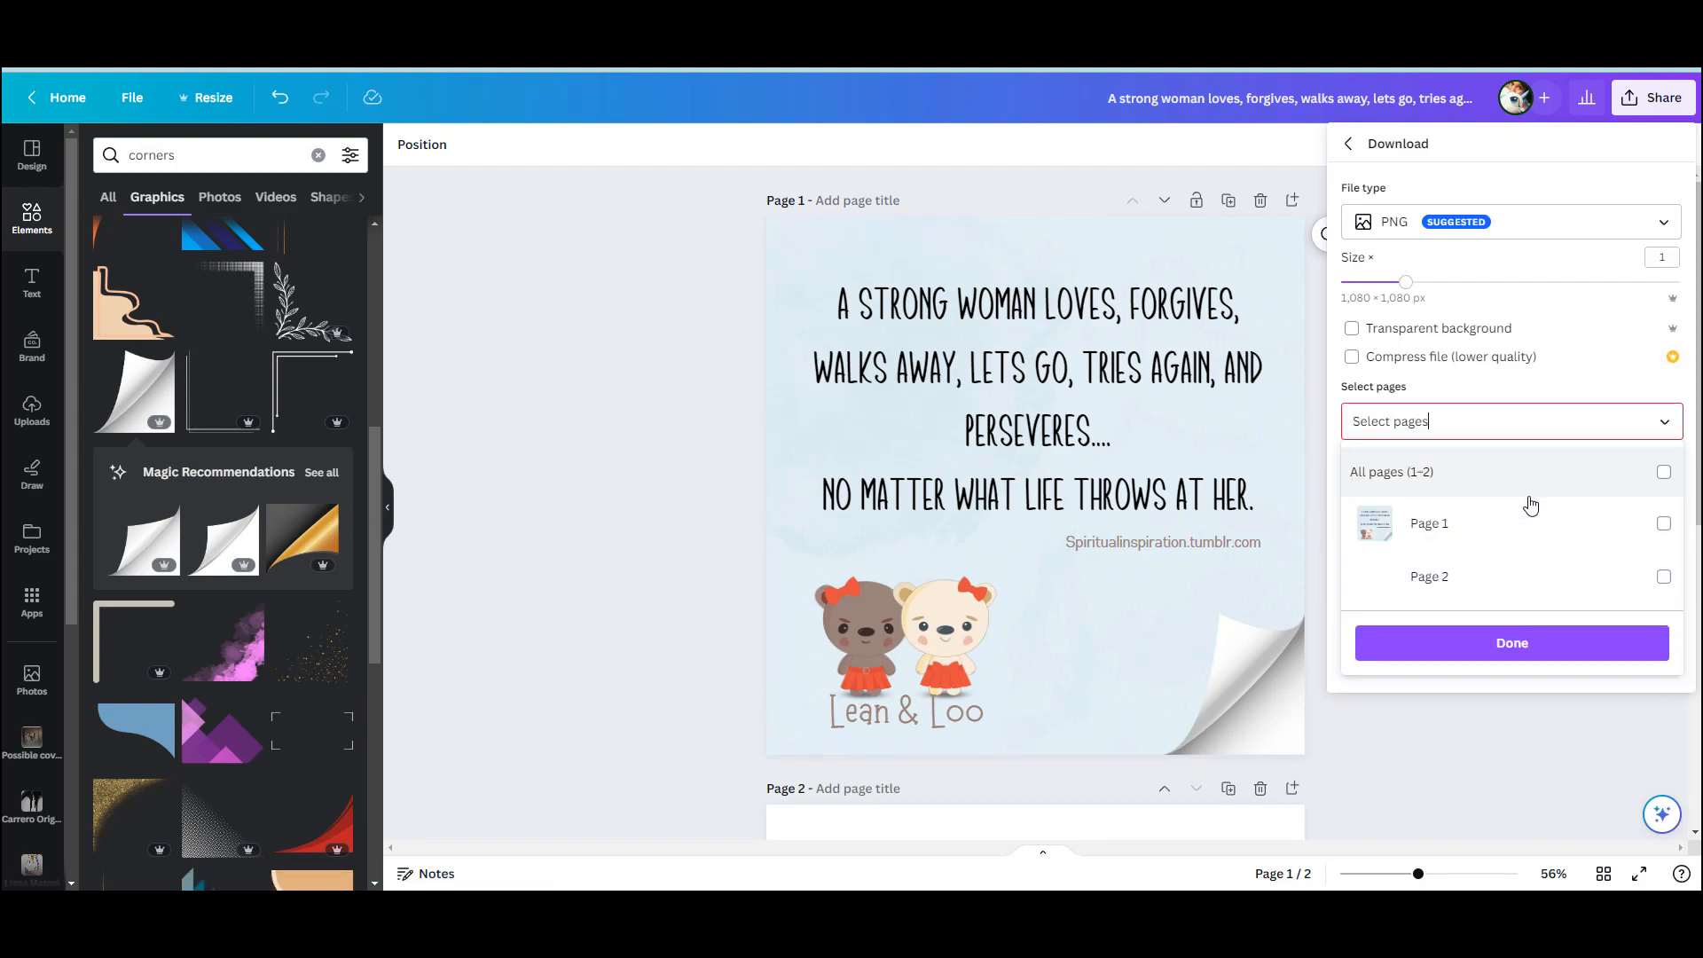
click(1520, 529)
click(1513, 640)
click(1527, 513)
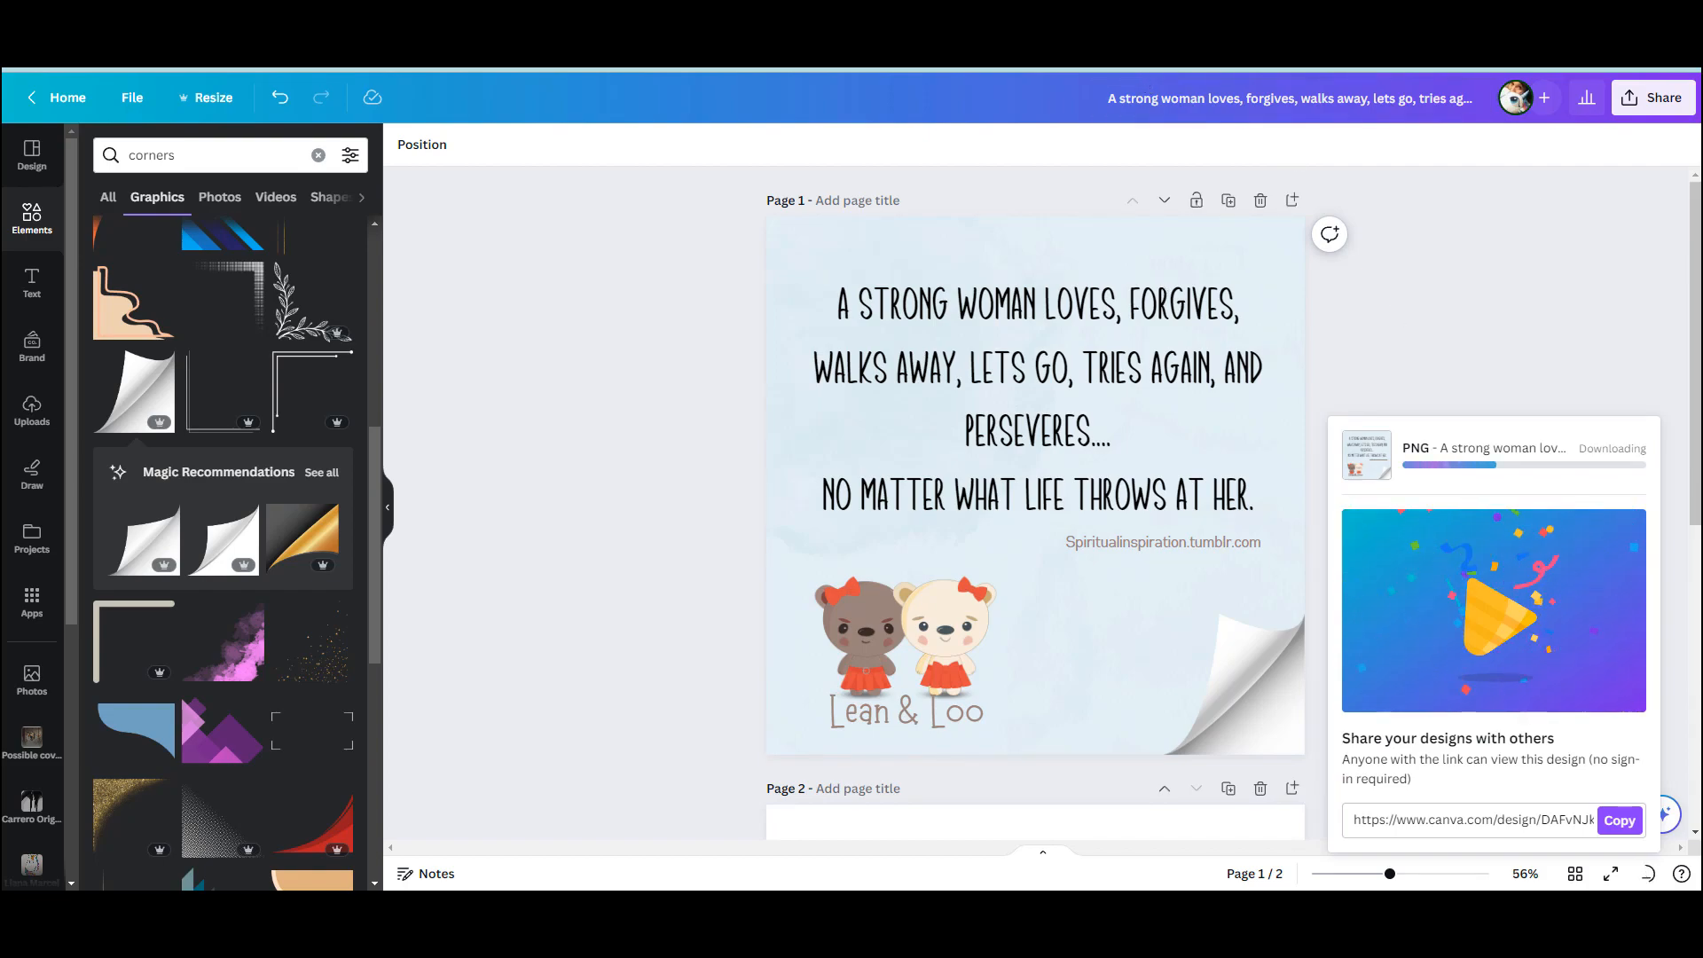
Open Instagram in a new browser tab and start a new post with the downloaded quote image
key(ctrl+t)
text(ins)
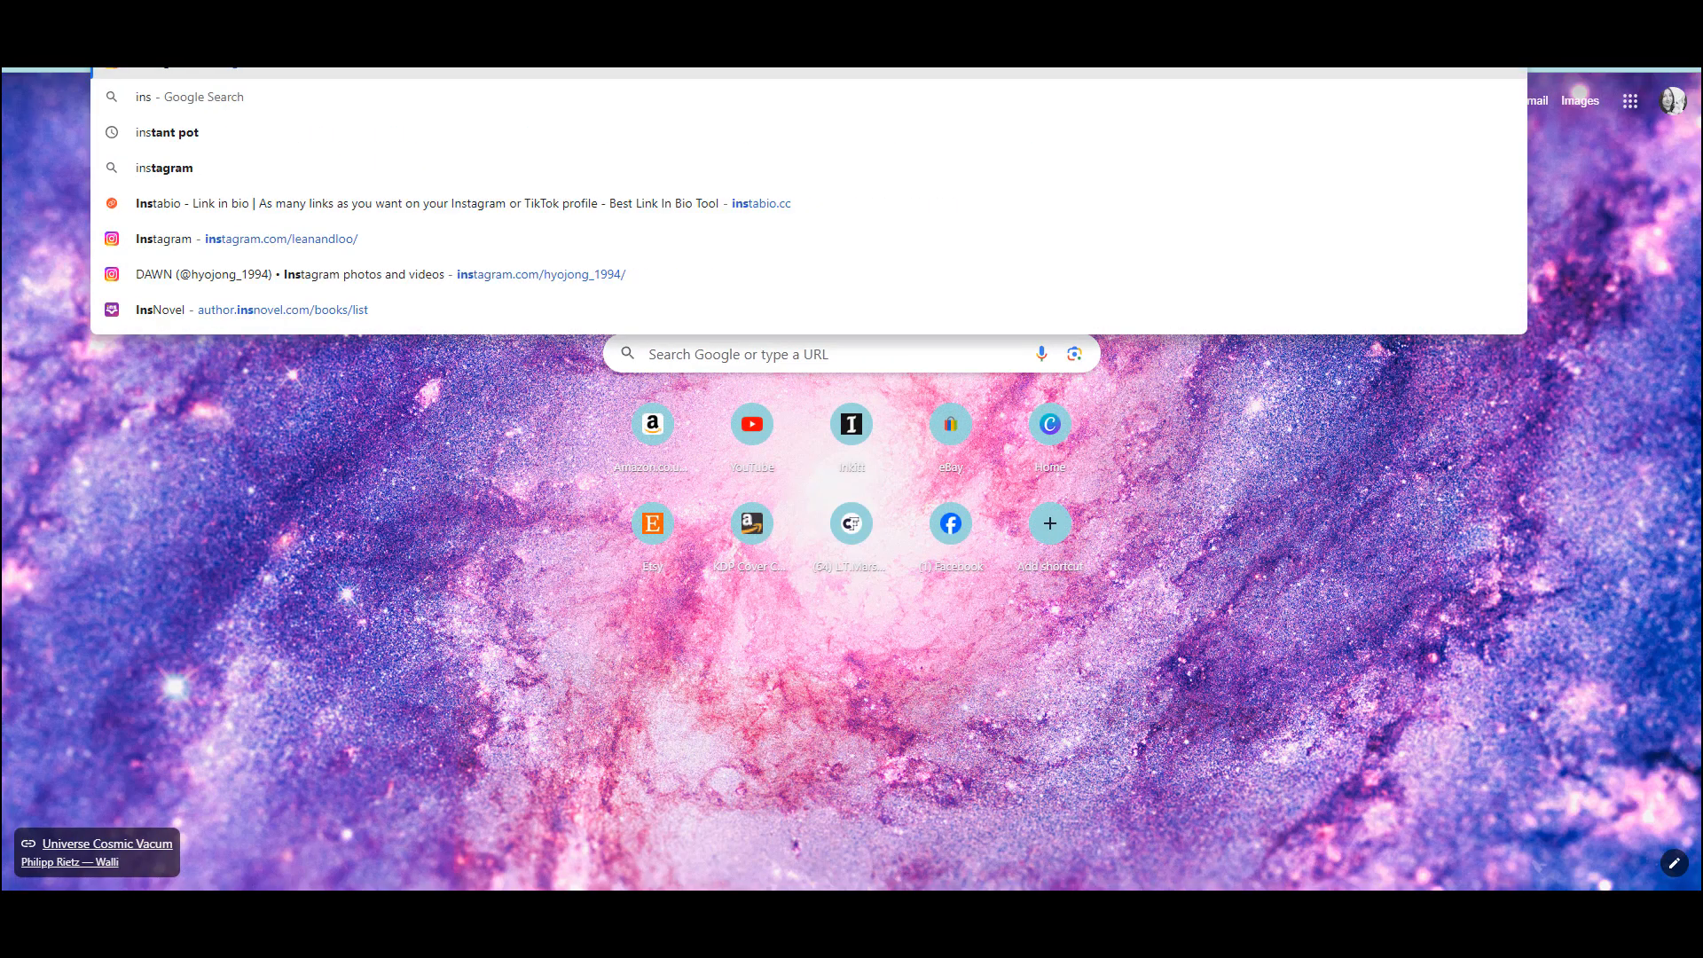
key(Return)
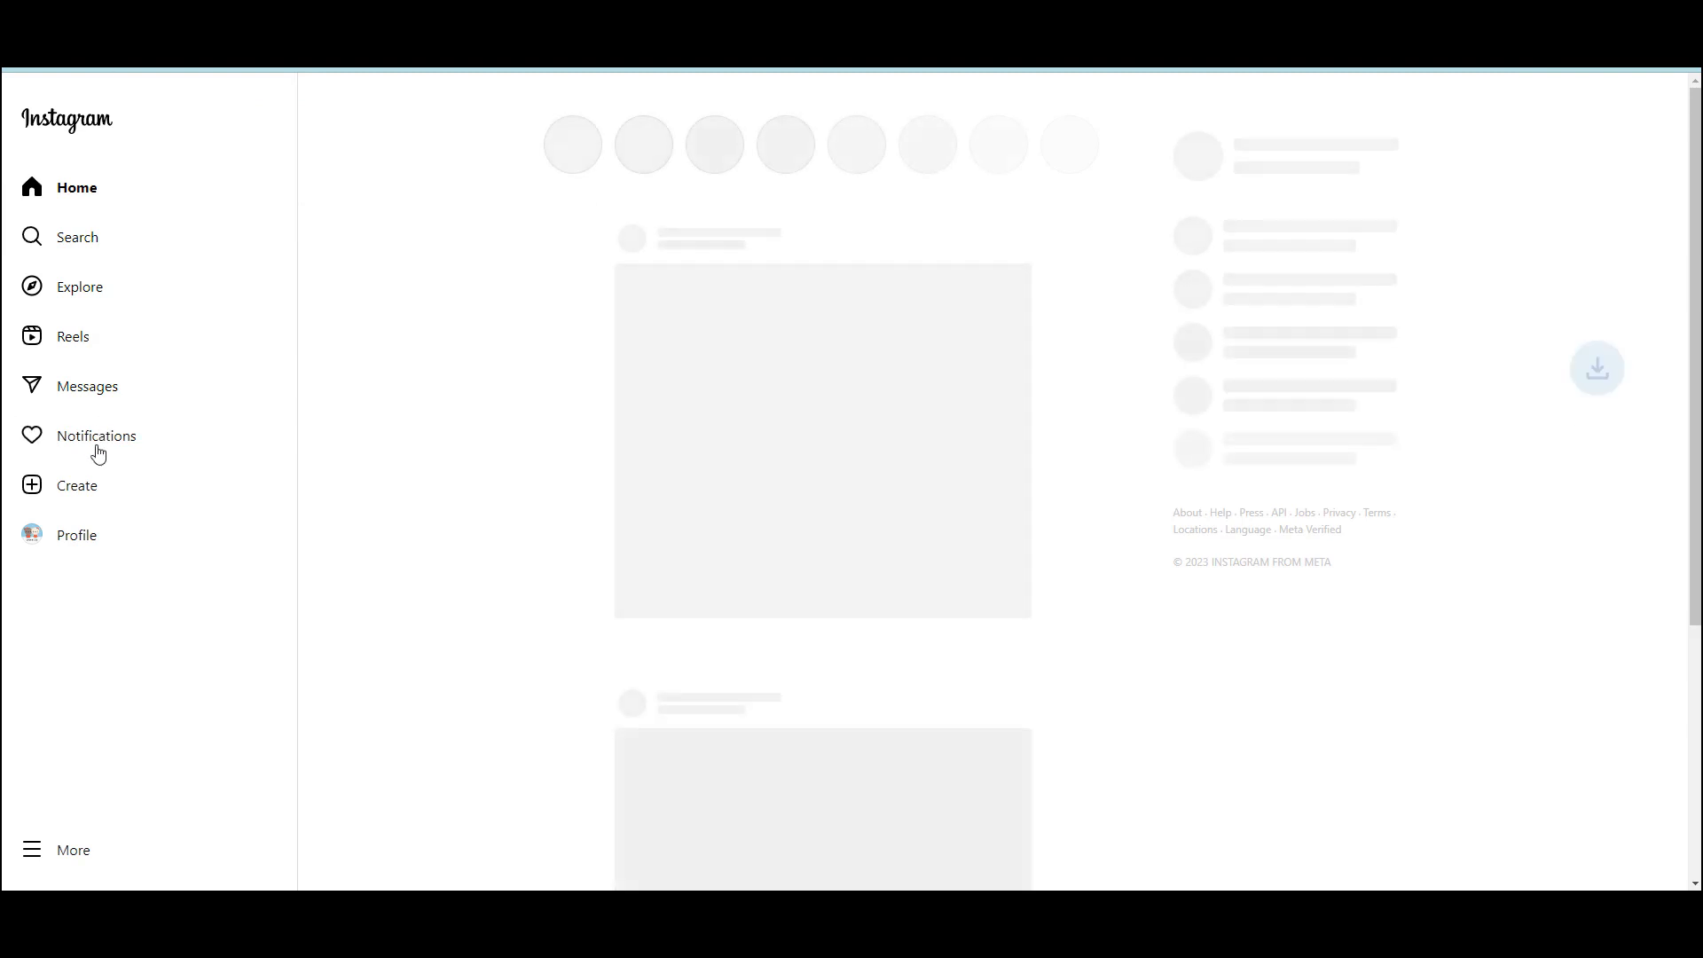
click(91, 492)
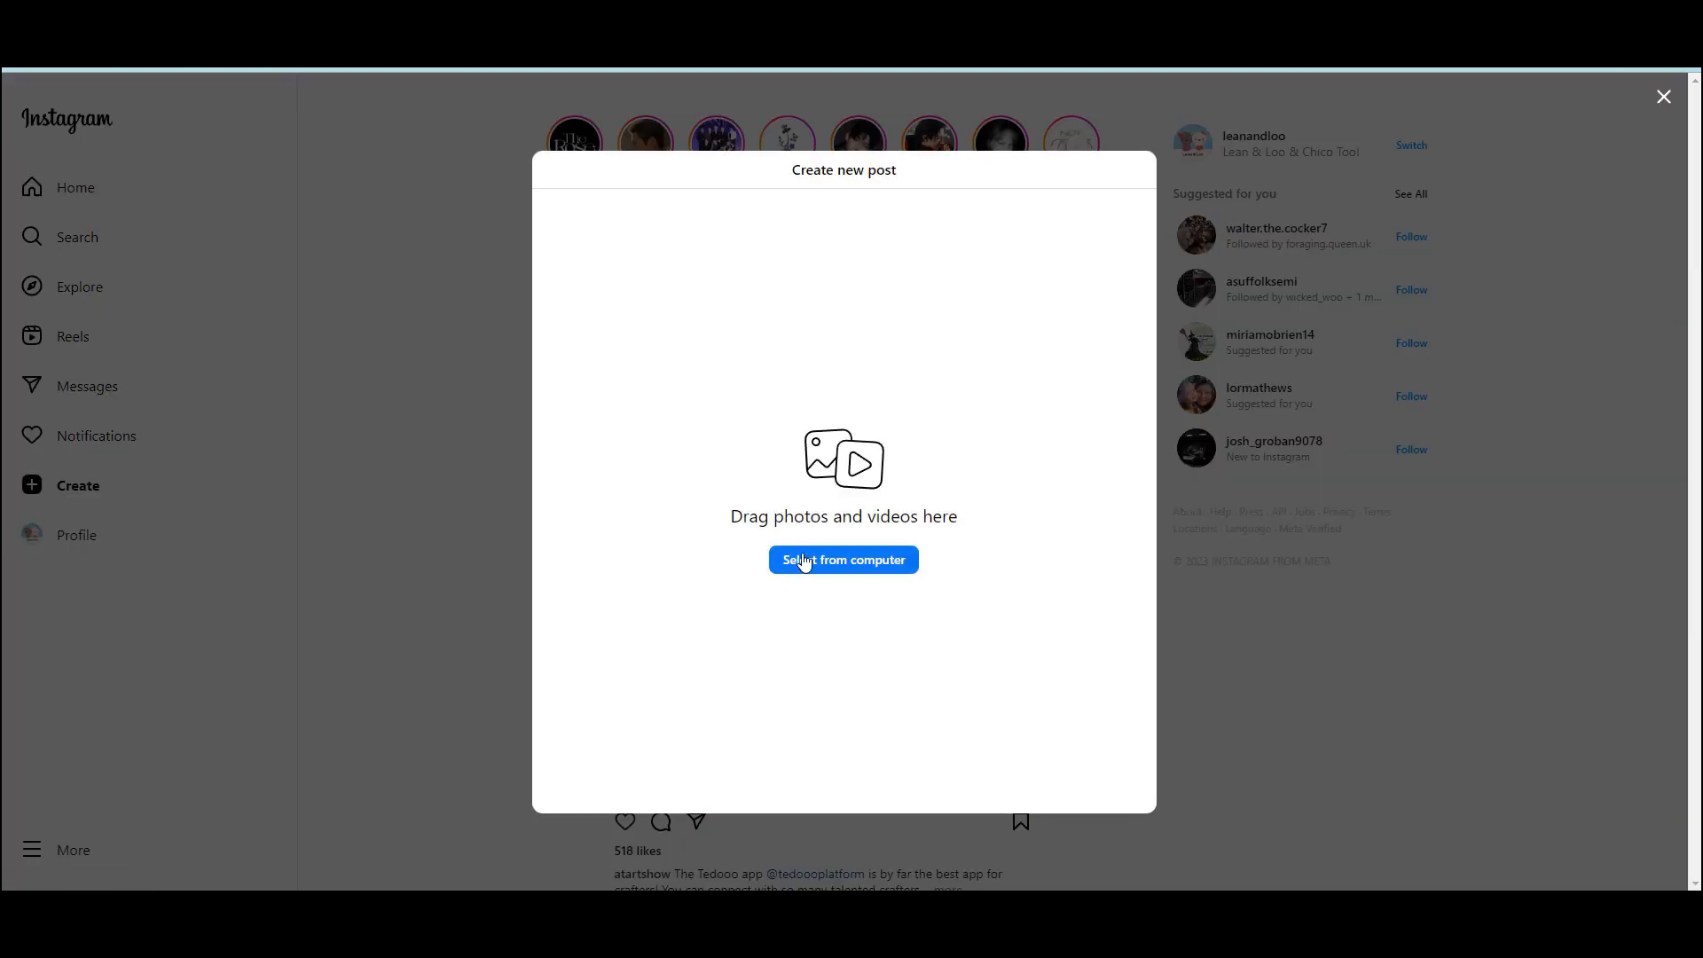
click(804, 562)
click(79, 530)
double_click(263, 250)
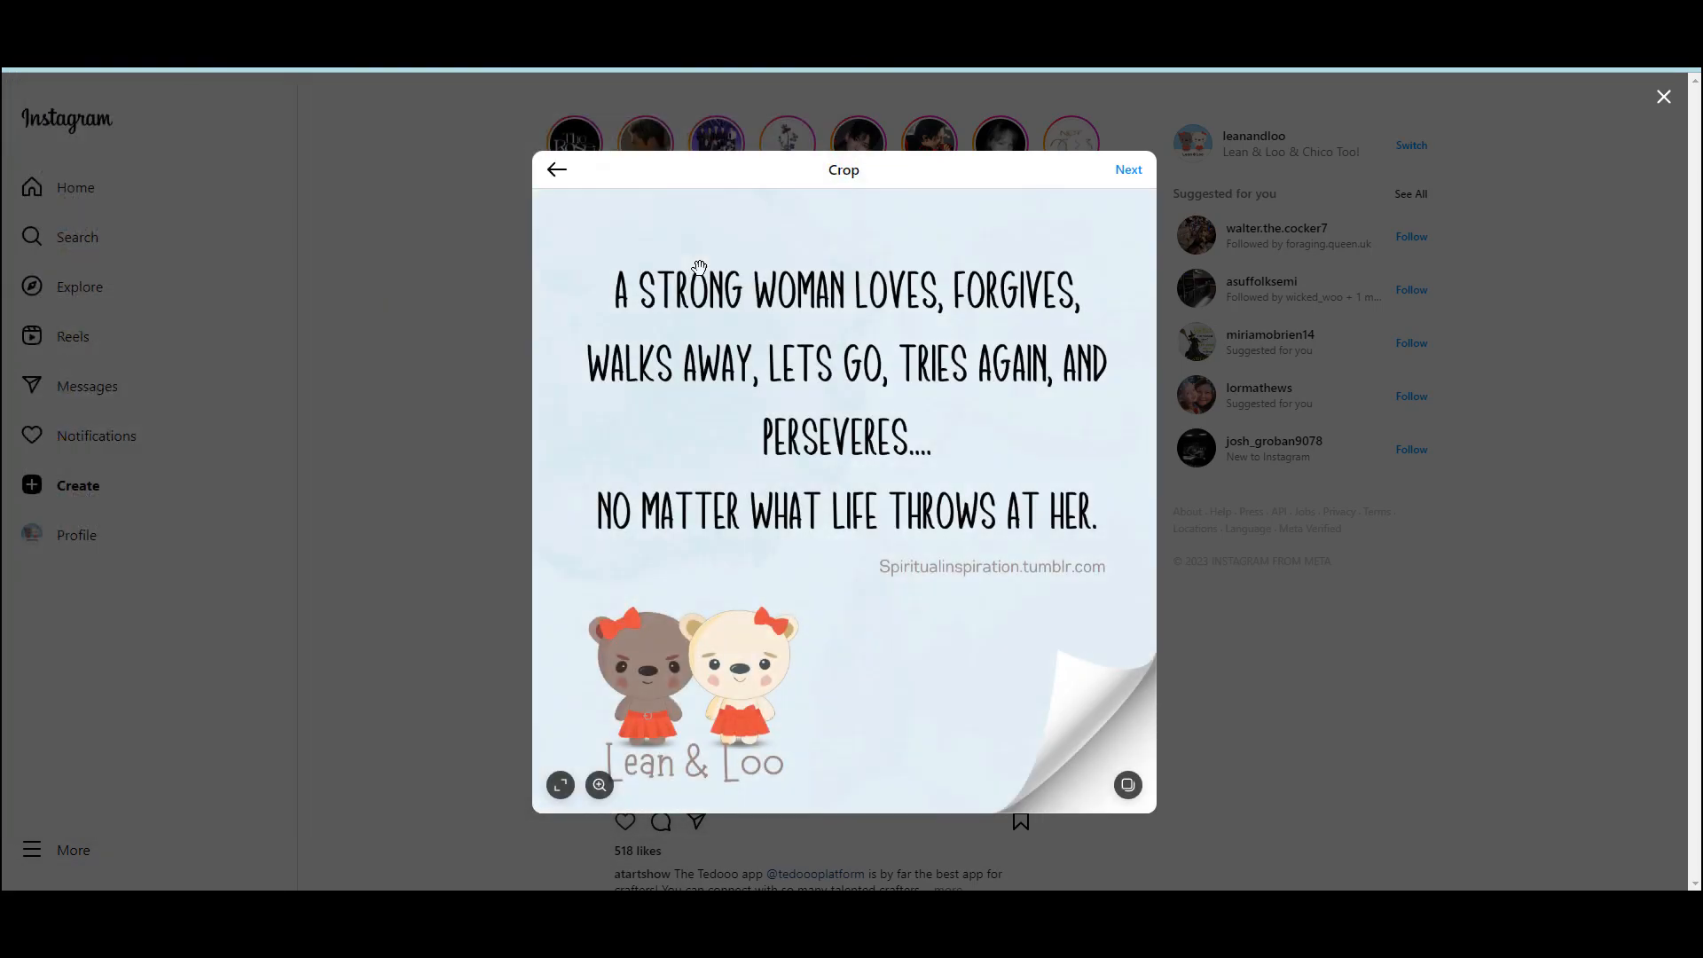
Share the post with the default crop and Original filter, captioned "#strongwoman", and dismiss the finished download notice back in Canva
click(1129, 173)
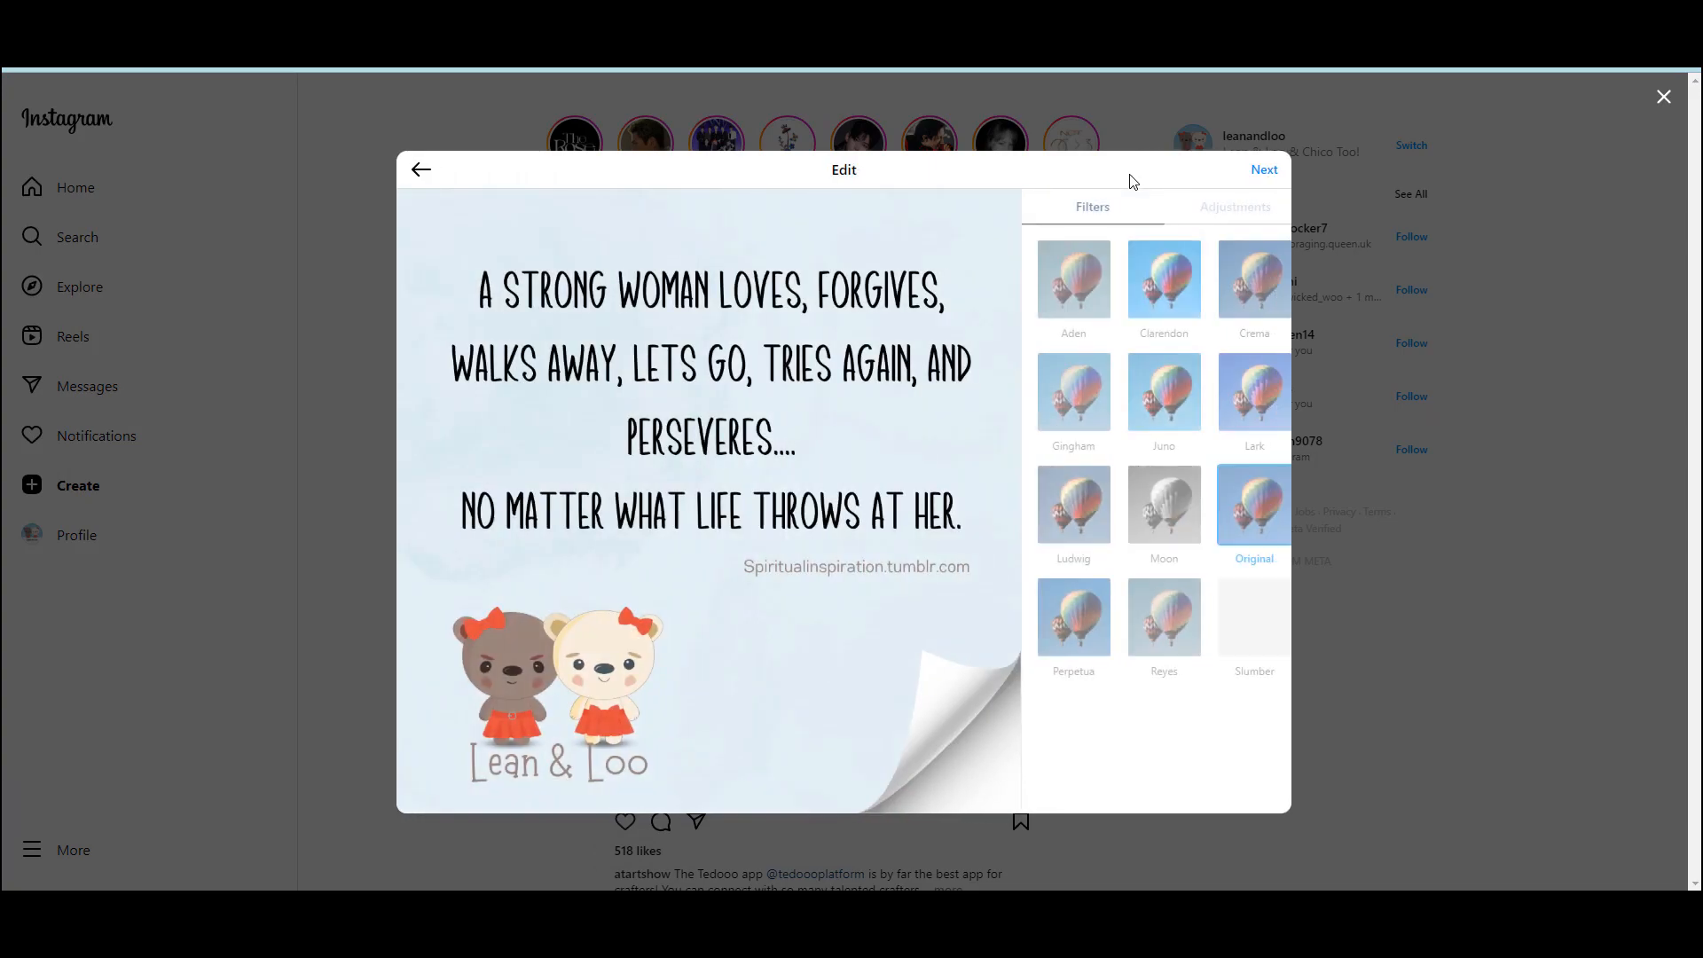
click(1278, 172)
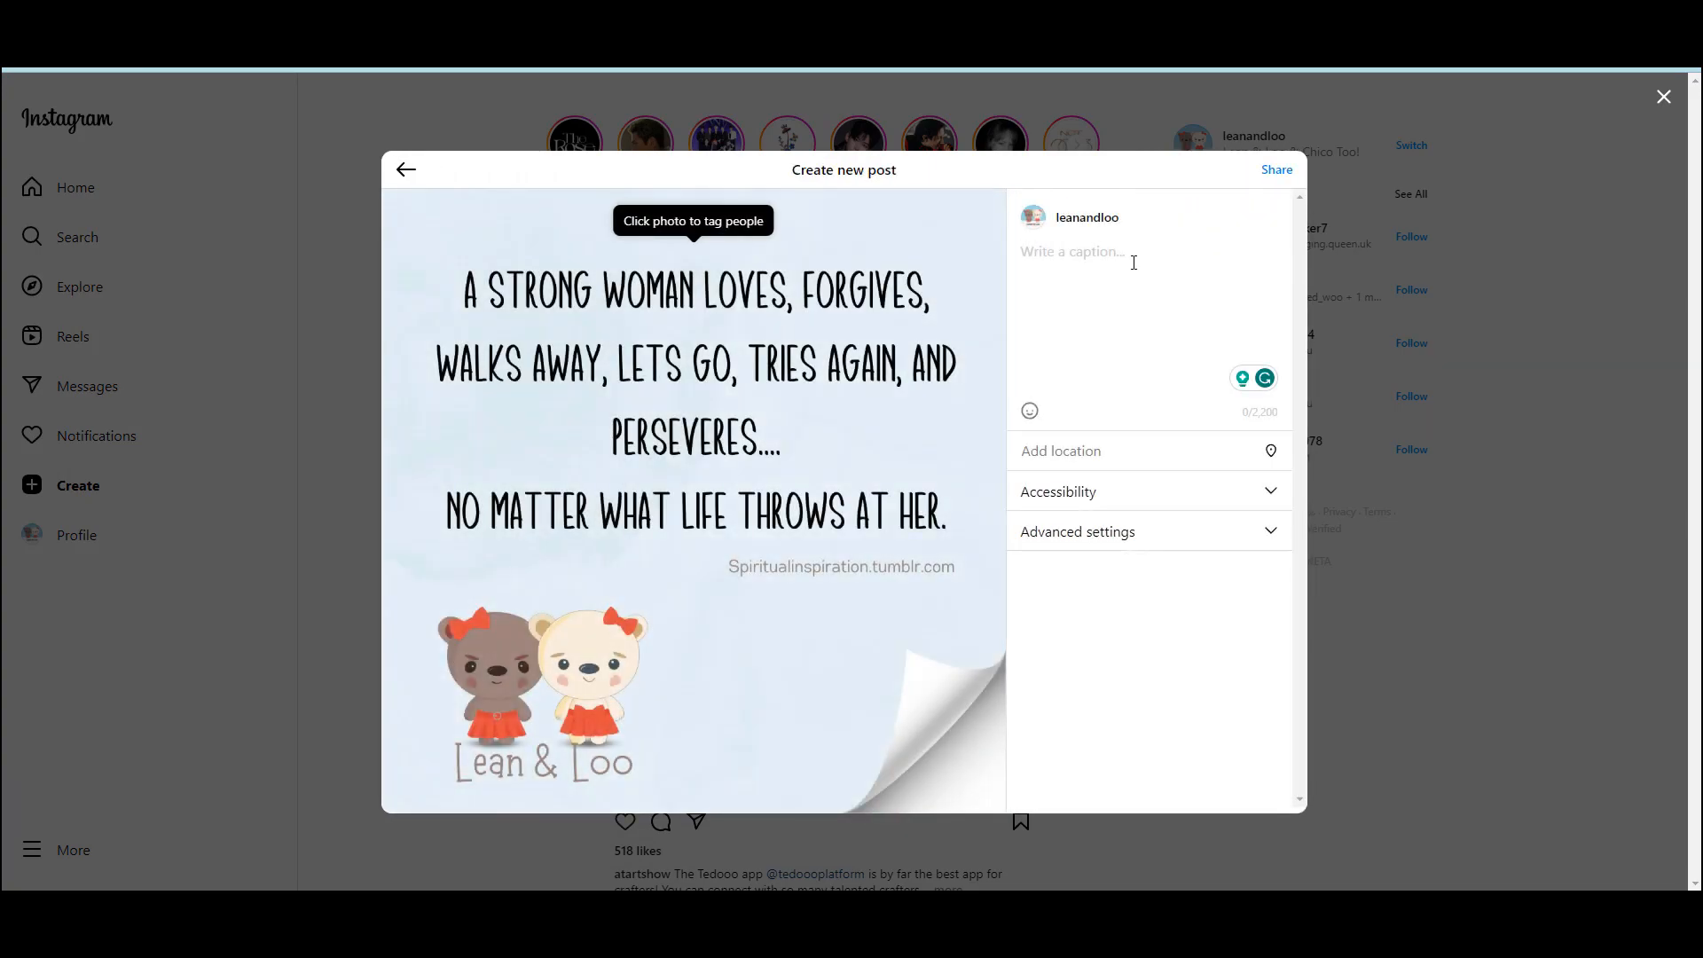
text(#strongwoman)
click(1277, 171)
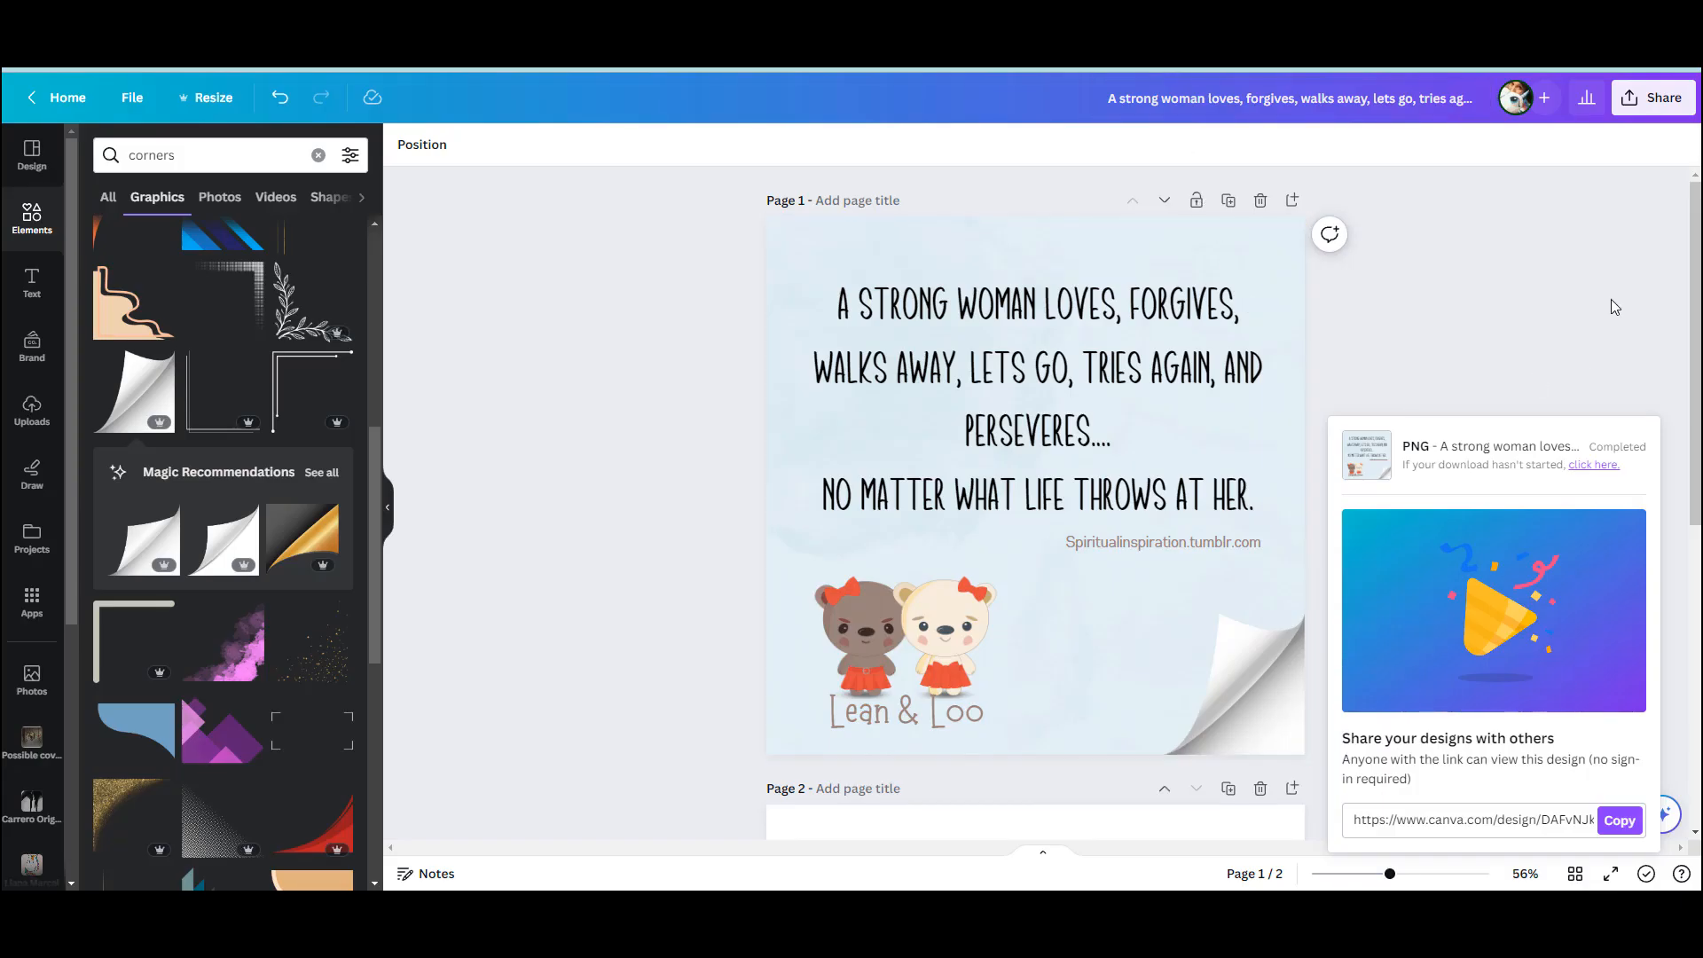
click(1617, 336)
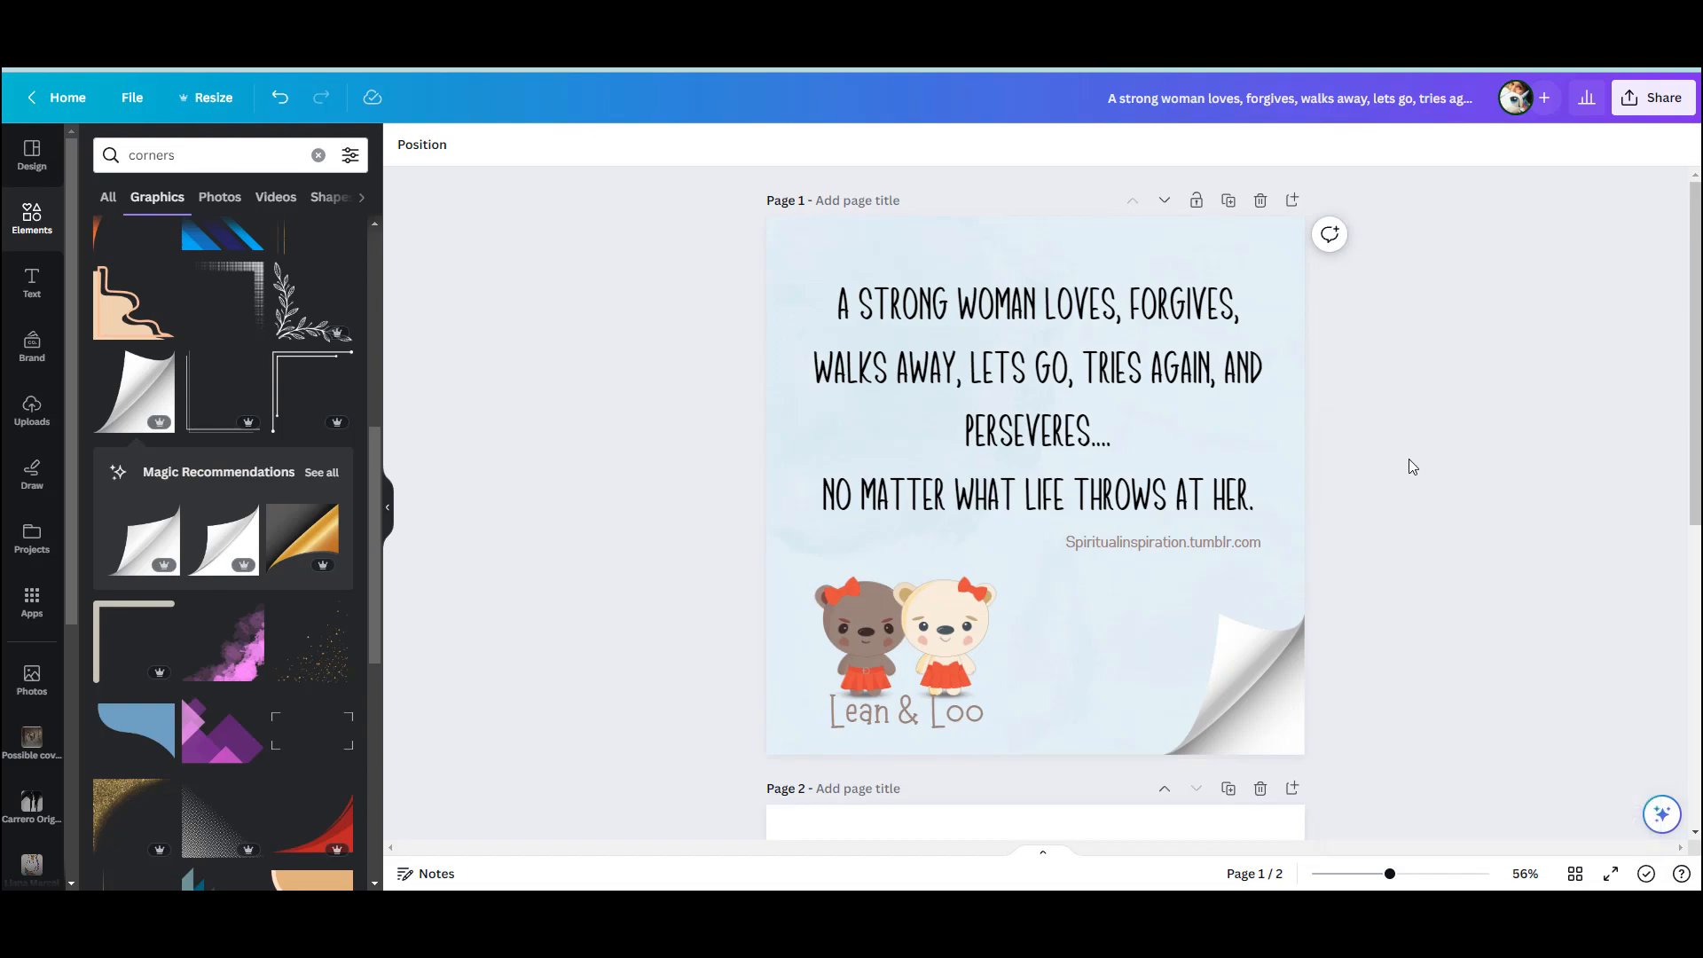